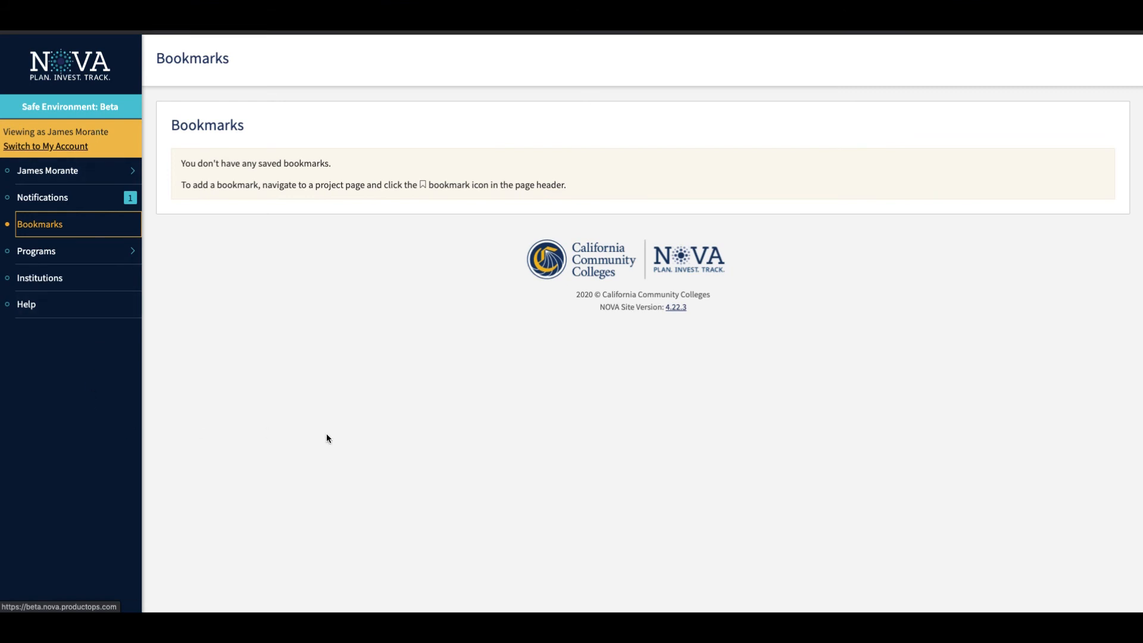
Open the Plans list of the EWD program after viewing its Applications page.
left_click(50, 260)
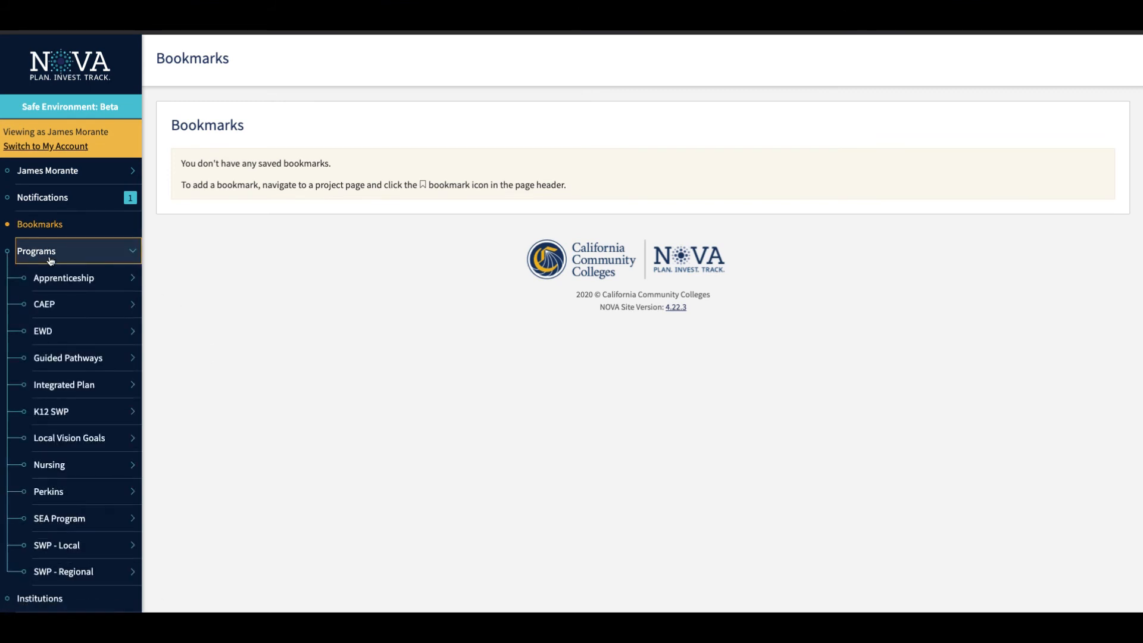
left_click(62, 333)
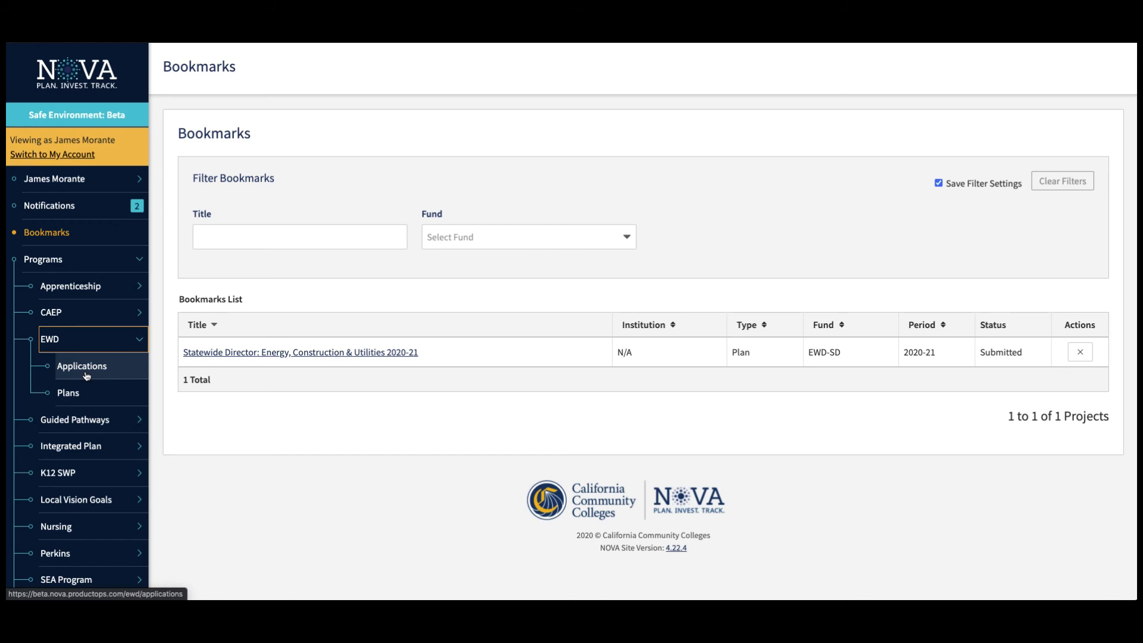
left_click(83, 367)
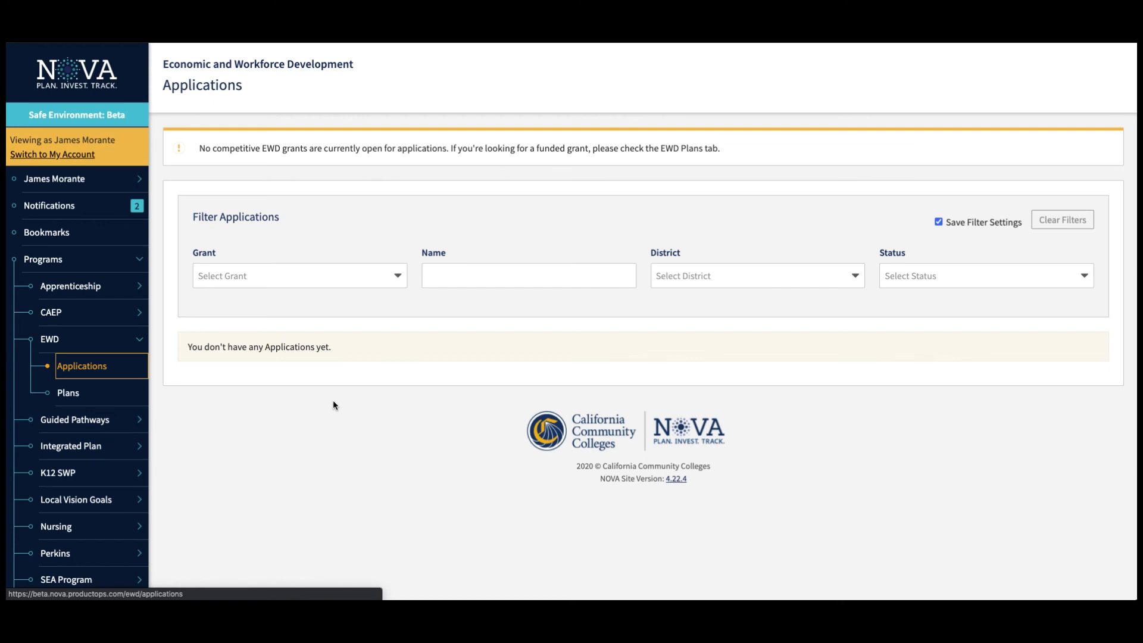
left_click(75, 395)
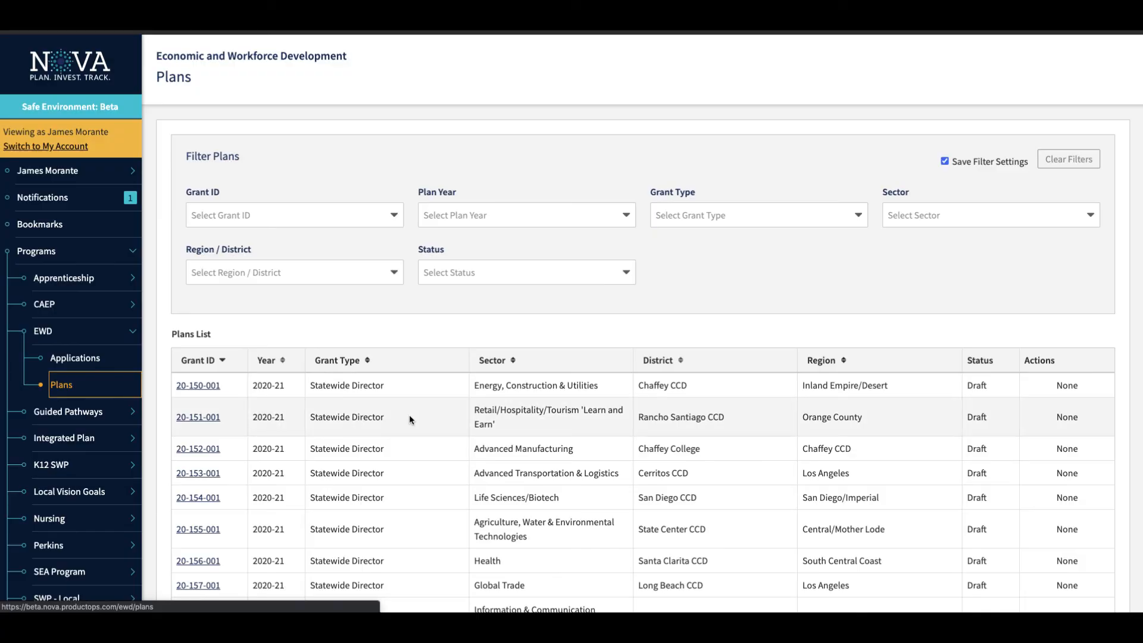
Filter the EWD plans list by grant ID 20-155-001 and clear that filter again.
scroll(432, 392, "down", 12)
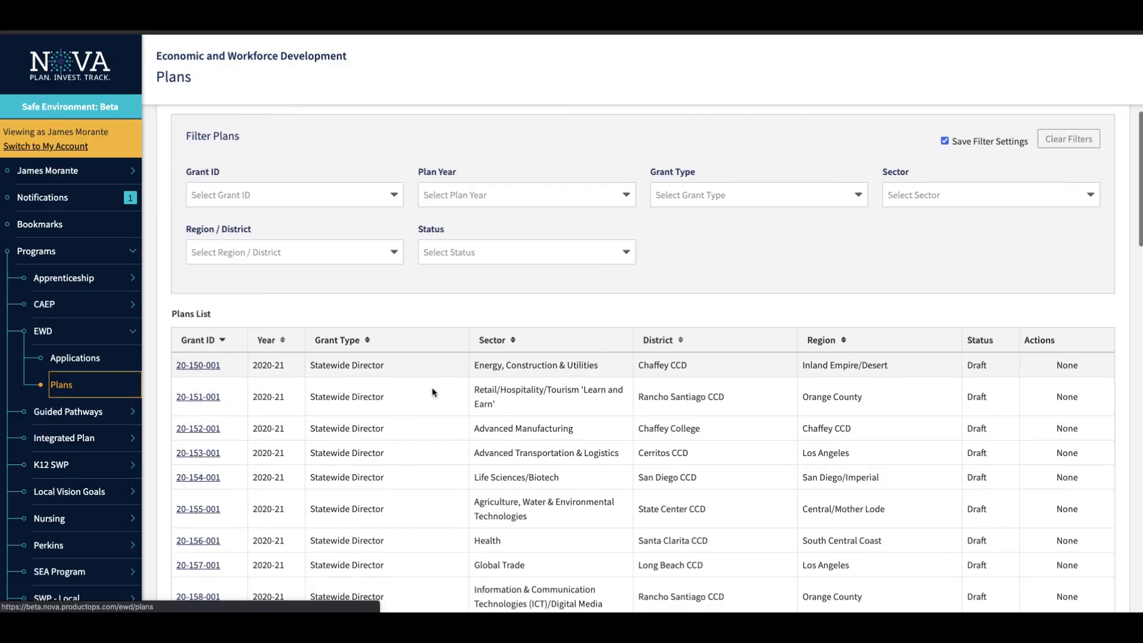
scroll(432, 392, "up", 5)
scroll(431, 387, "up", 8)
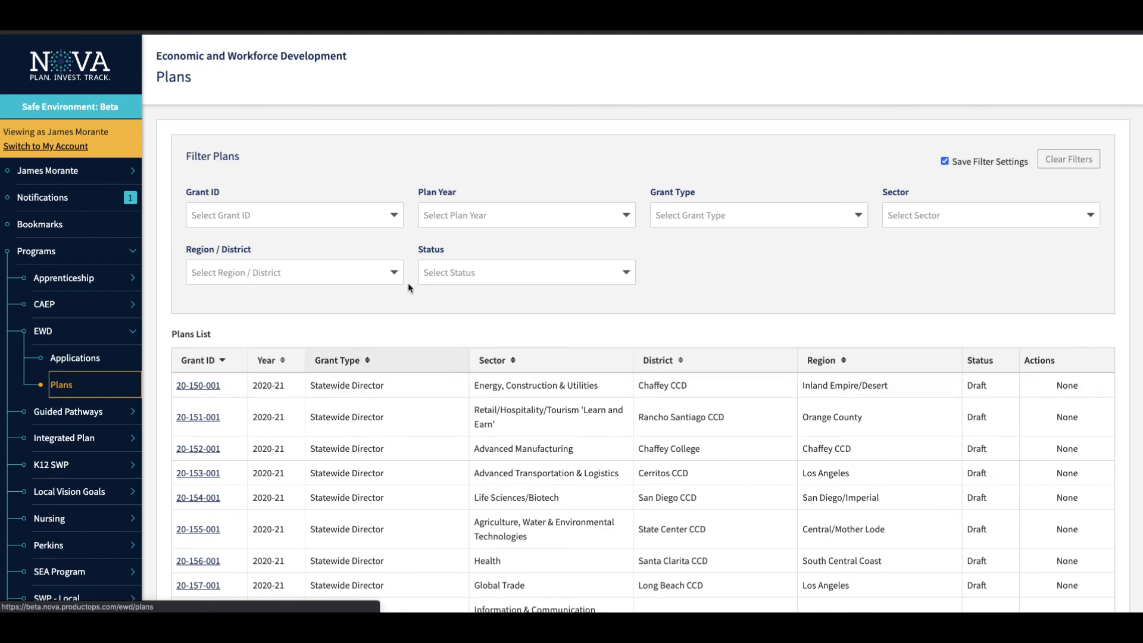
left_click(350, 212)
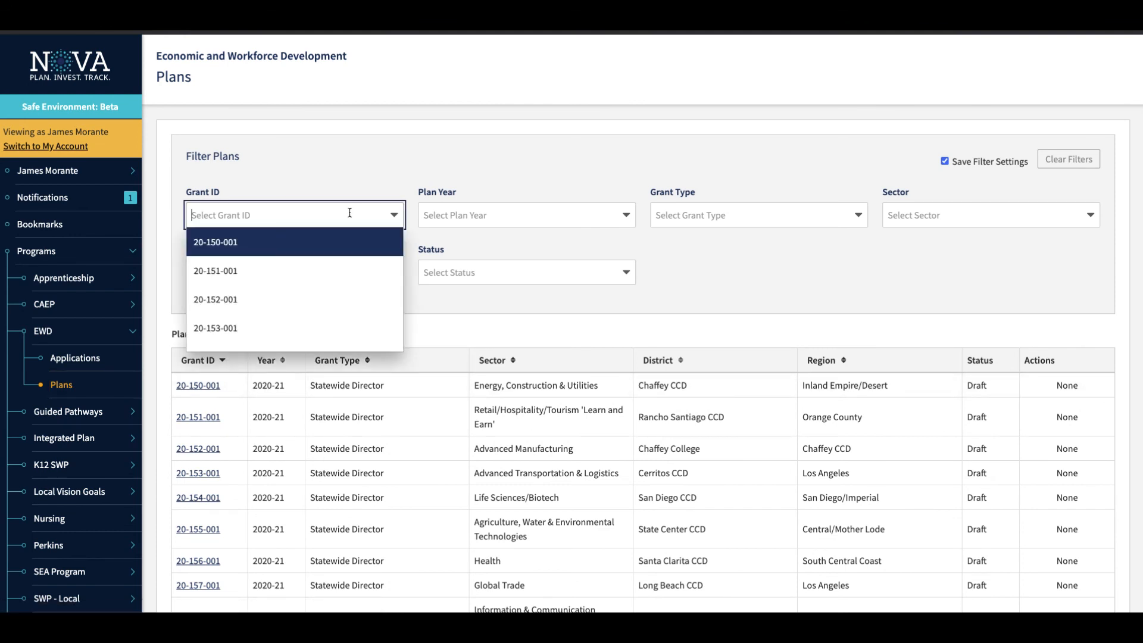
type("155")
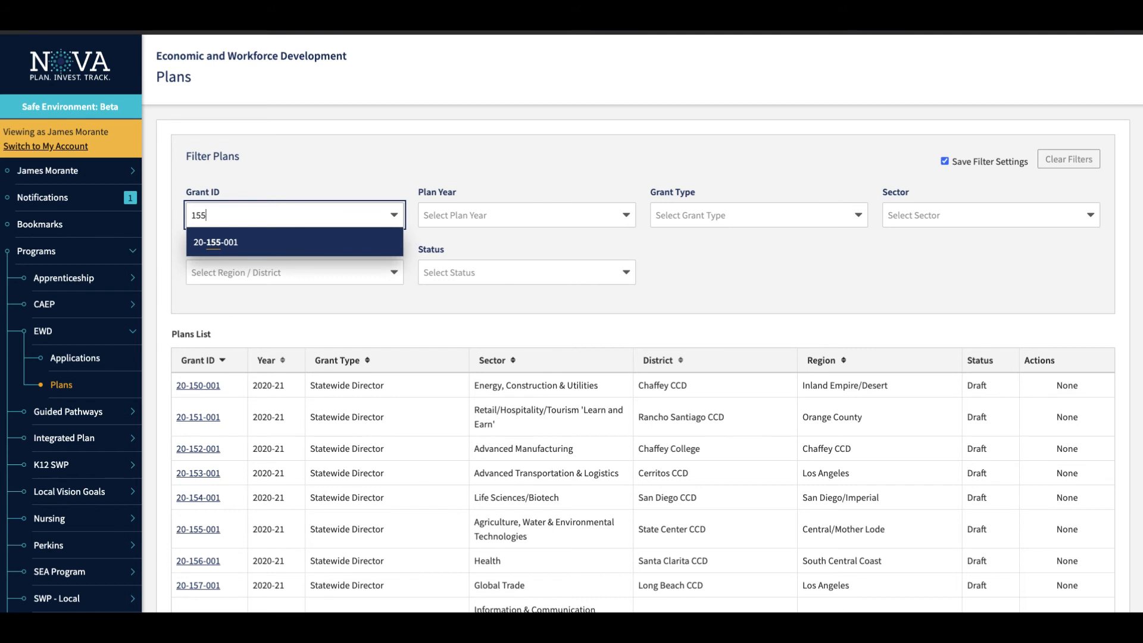
key("Return")
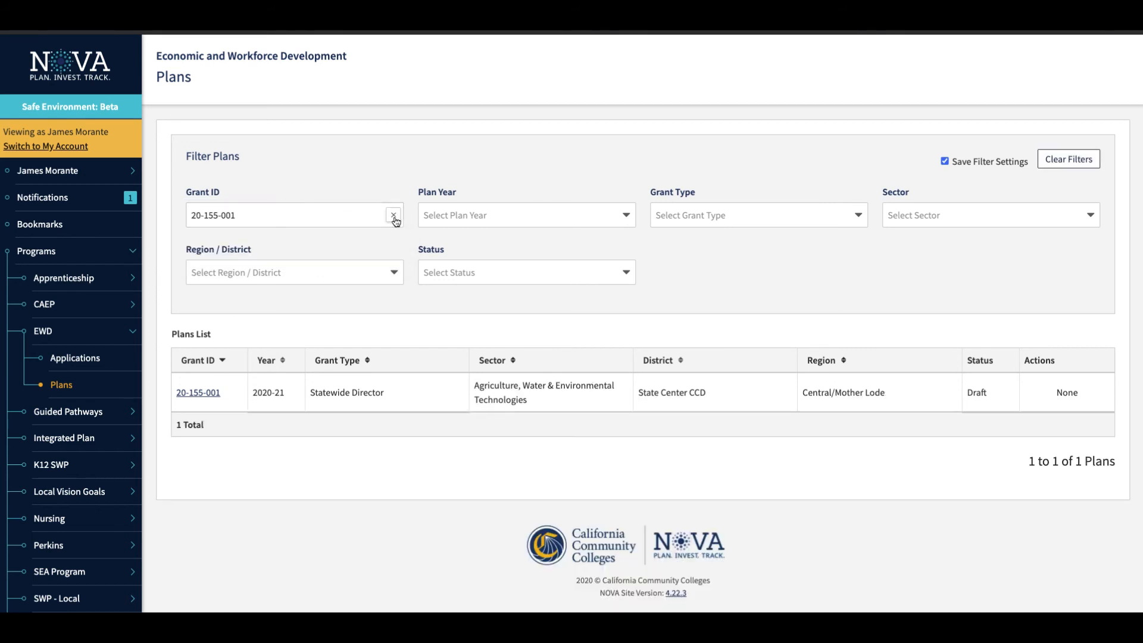
left_click(393, 215)
View the plan year options, filter the plans by the Statewide Director grant type, and clear the filter.
left_click(509, 214)
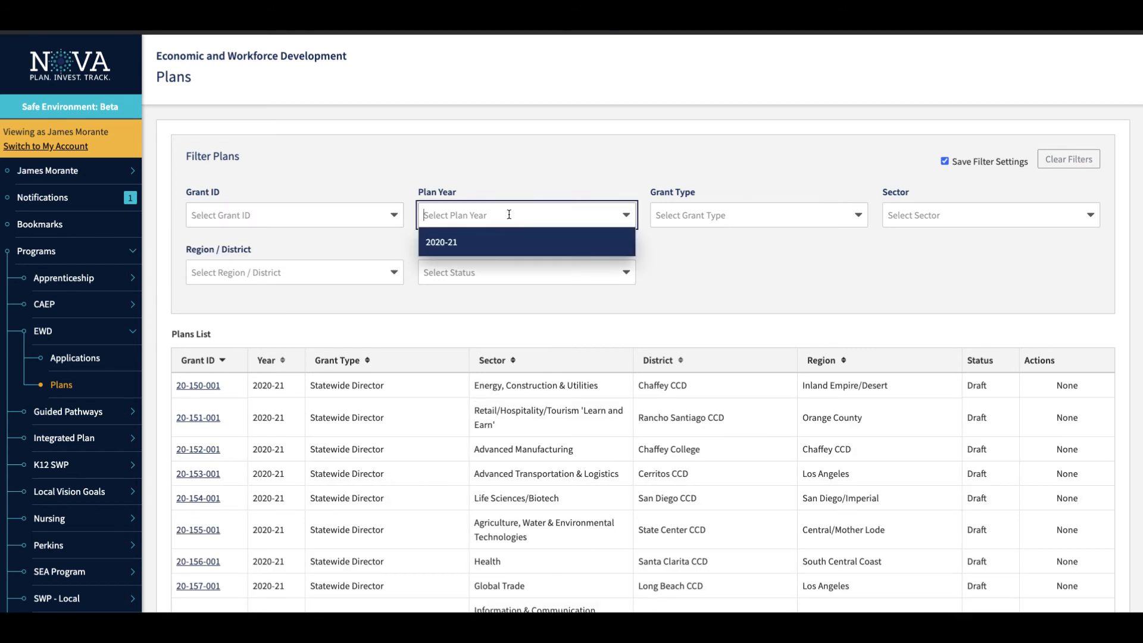
left_click(527, 188)
left_click(709, 215)
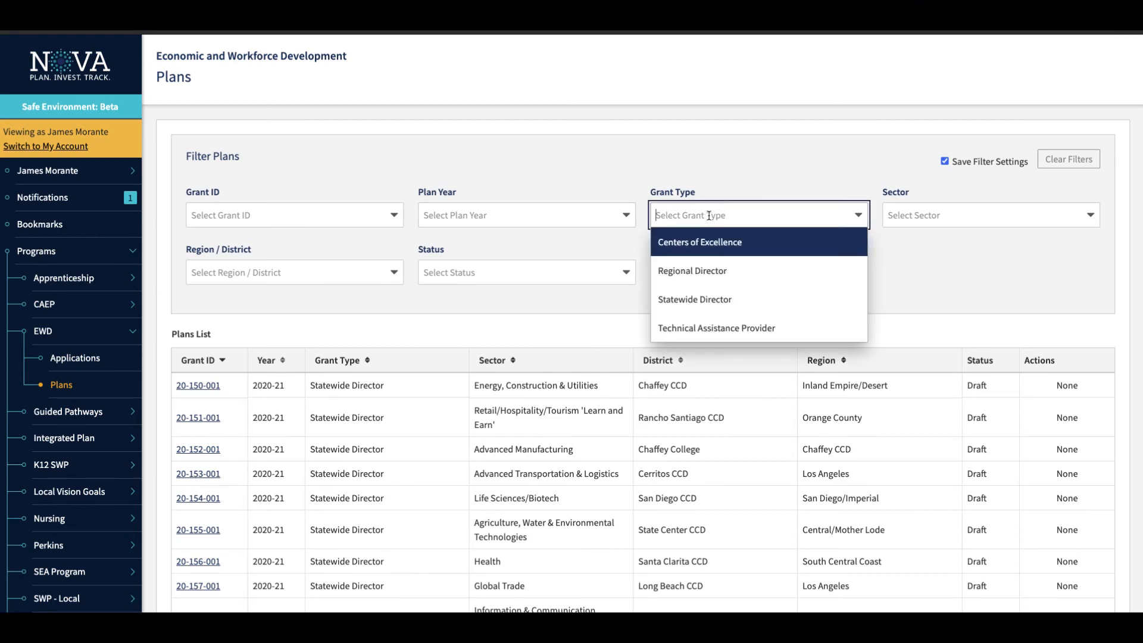
left_click(703, 308)
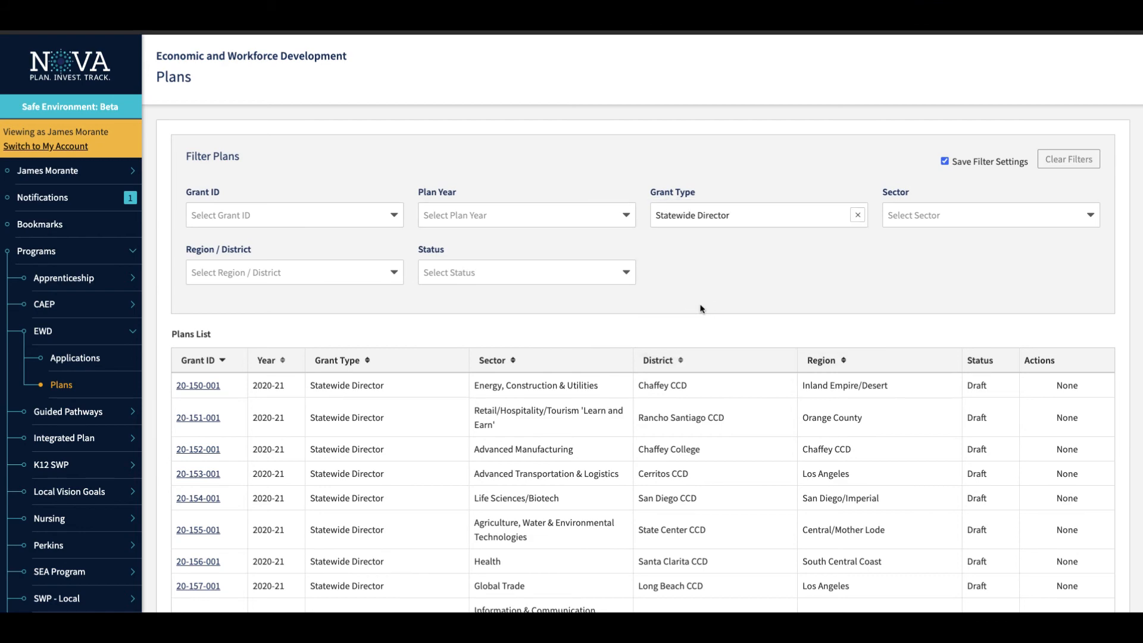
scroll(699, 467, "down", 5)
scroll(699, 467, "up", 5)
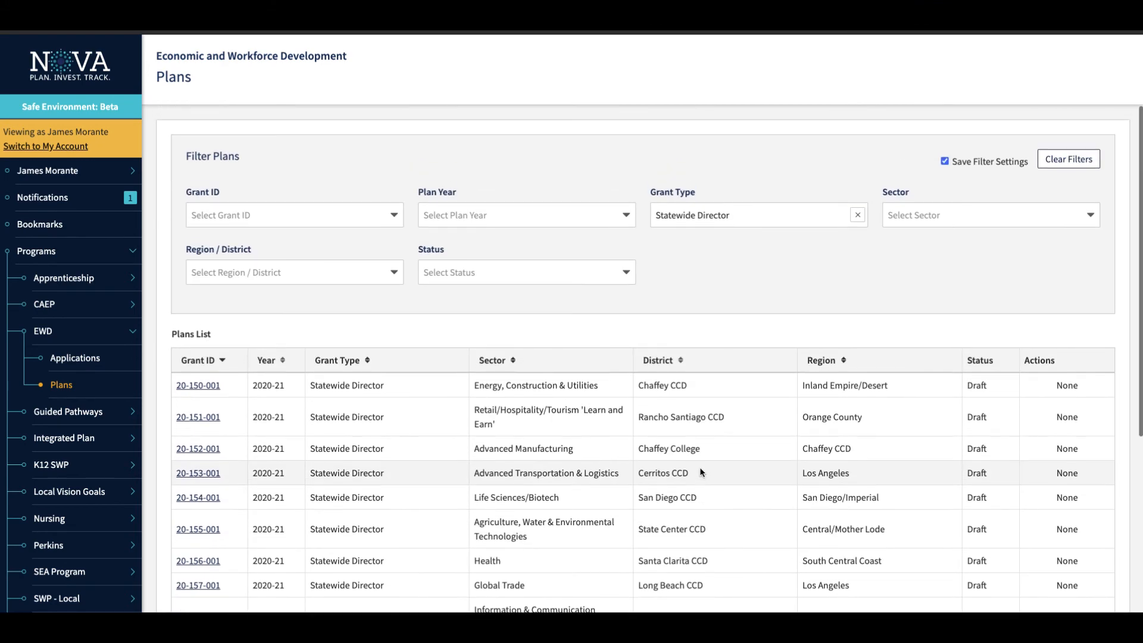
left_click(858, 215)
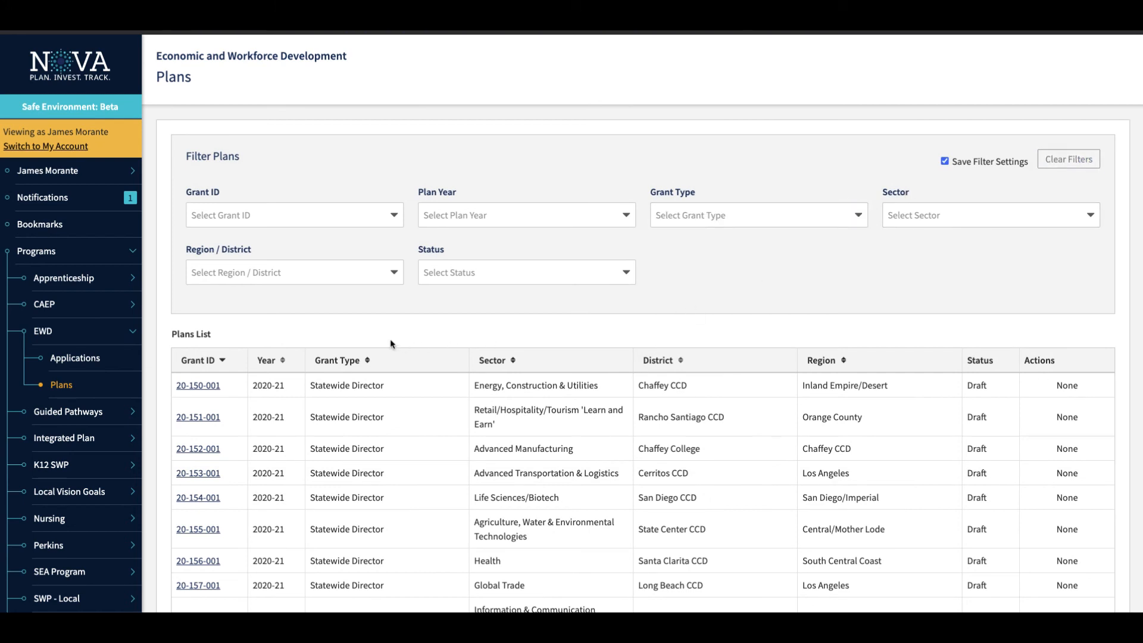
Open plan 20-150-001 for Energy, Construction & Utilities and review its details, description and dates.
scroll(391, 338, "down", 3)
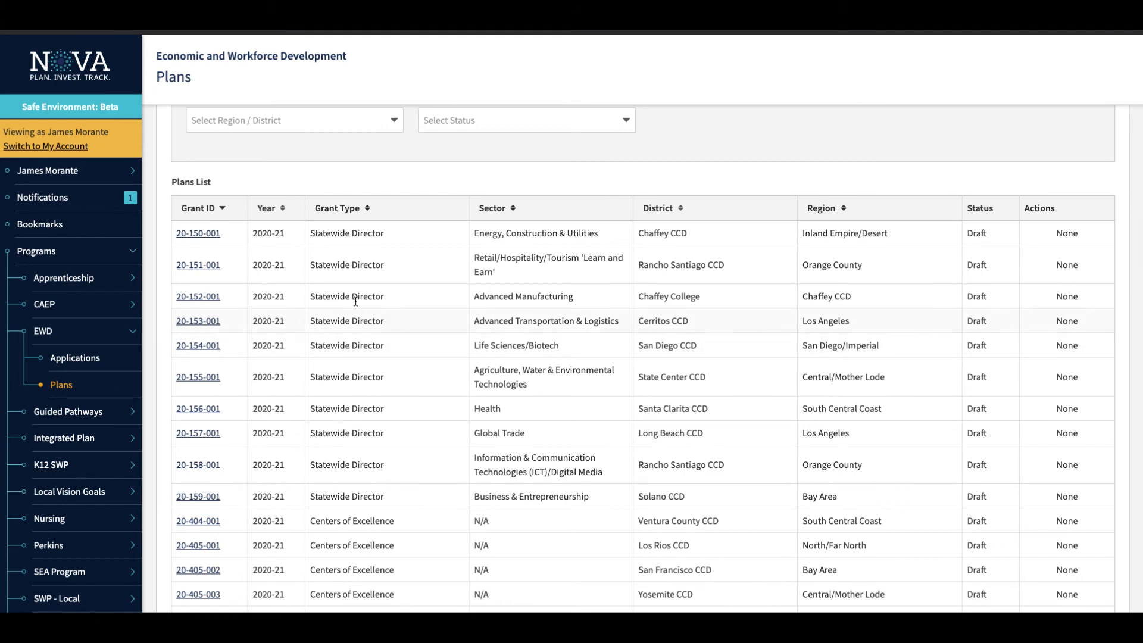
left_click(204, 238)
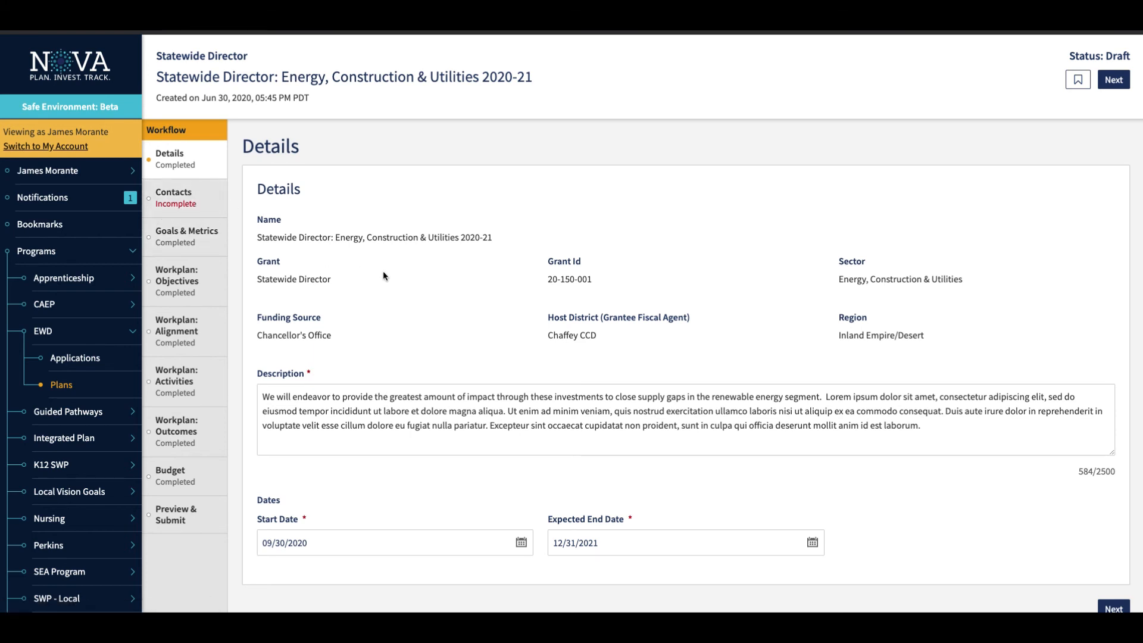
scroll(384, 275, "down", 1)
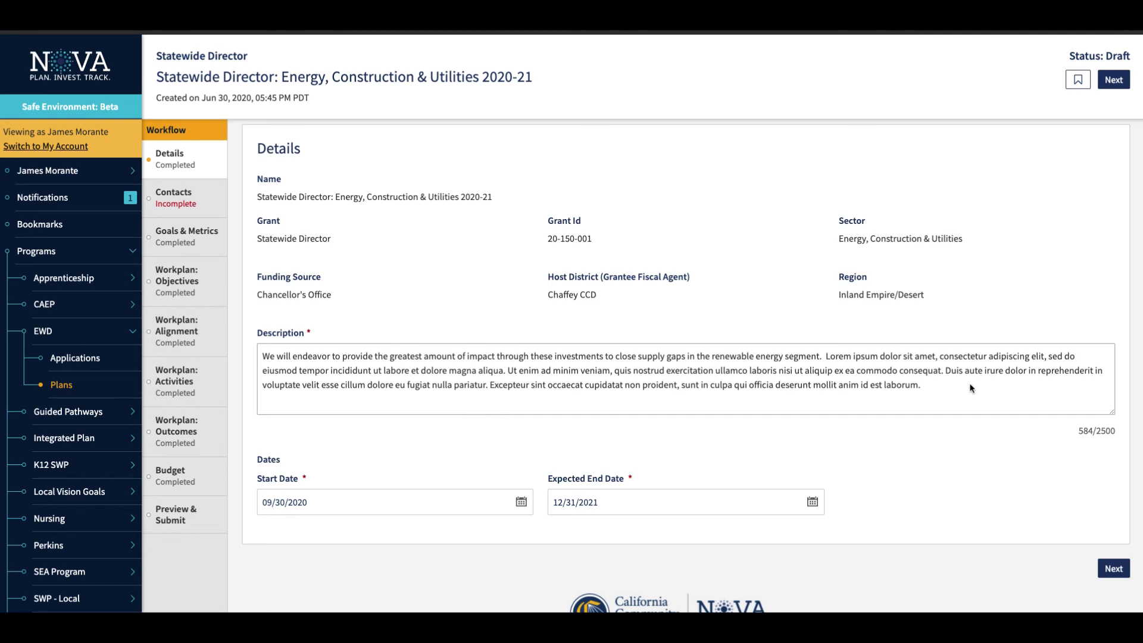
scroll(839, 459, "down", 2)
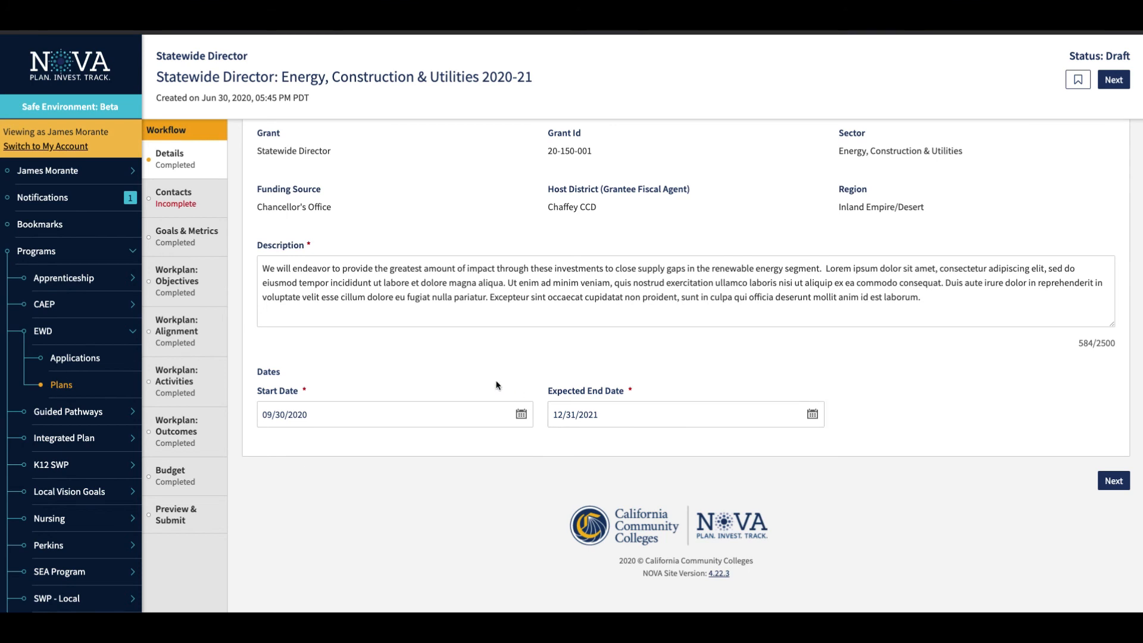
scroll(498, 386, "up", 3)
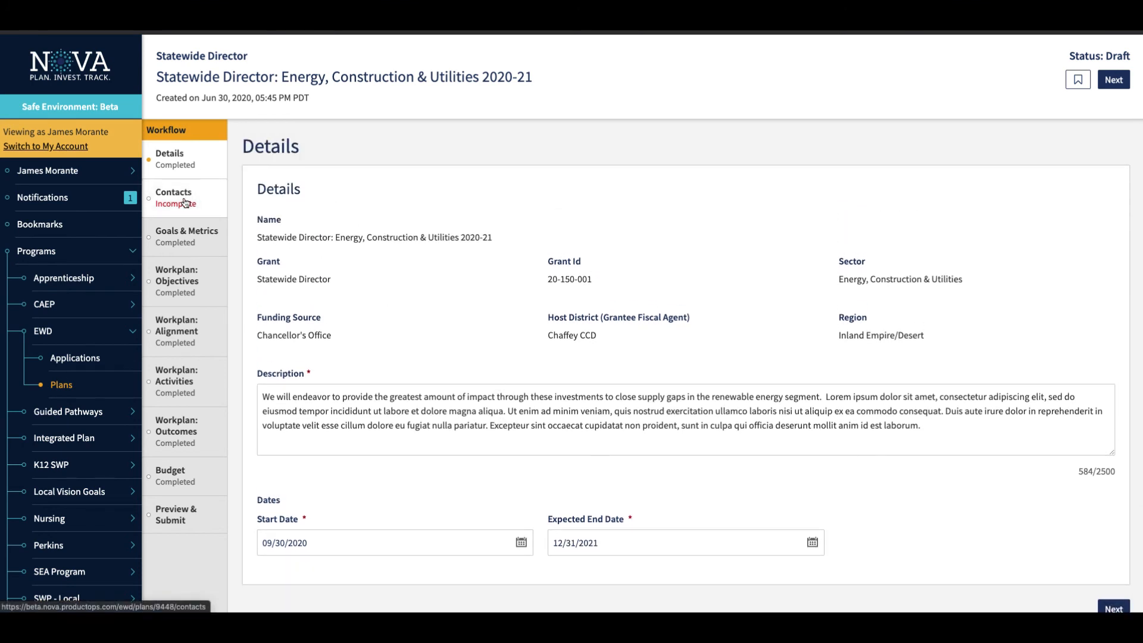
Look through the plan's Contacts, Goals & Metrics, Workplan: Objectives and Workplan: Alignment sections.
left_click(185, 203)
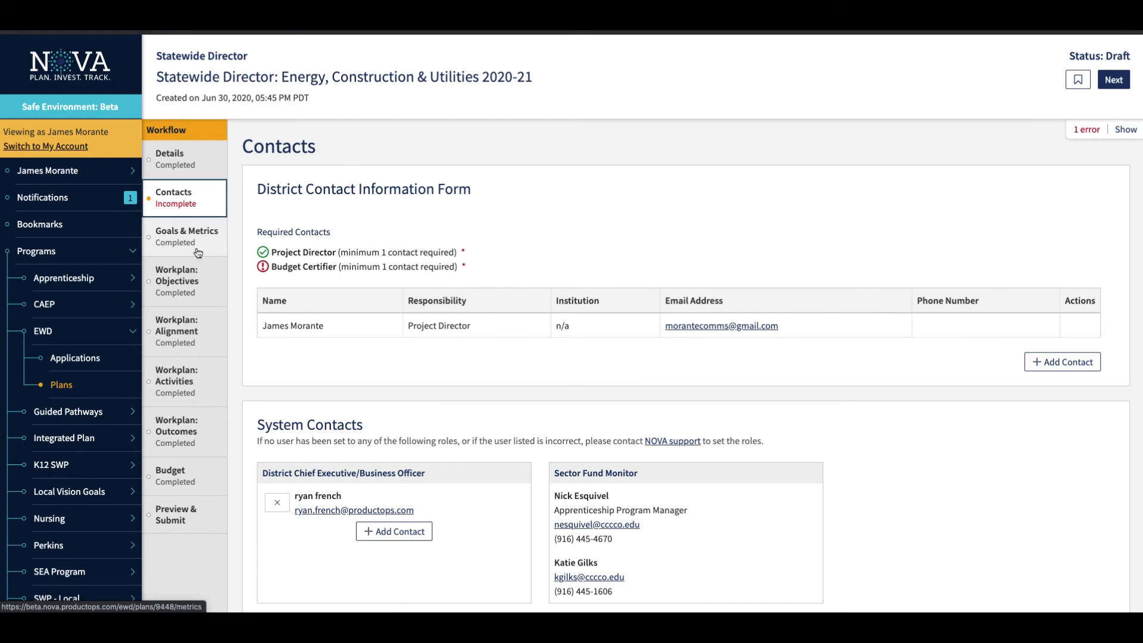
left_click(198, 252)
left_click(179, 281)
left_click(191, 325)
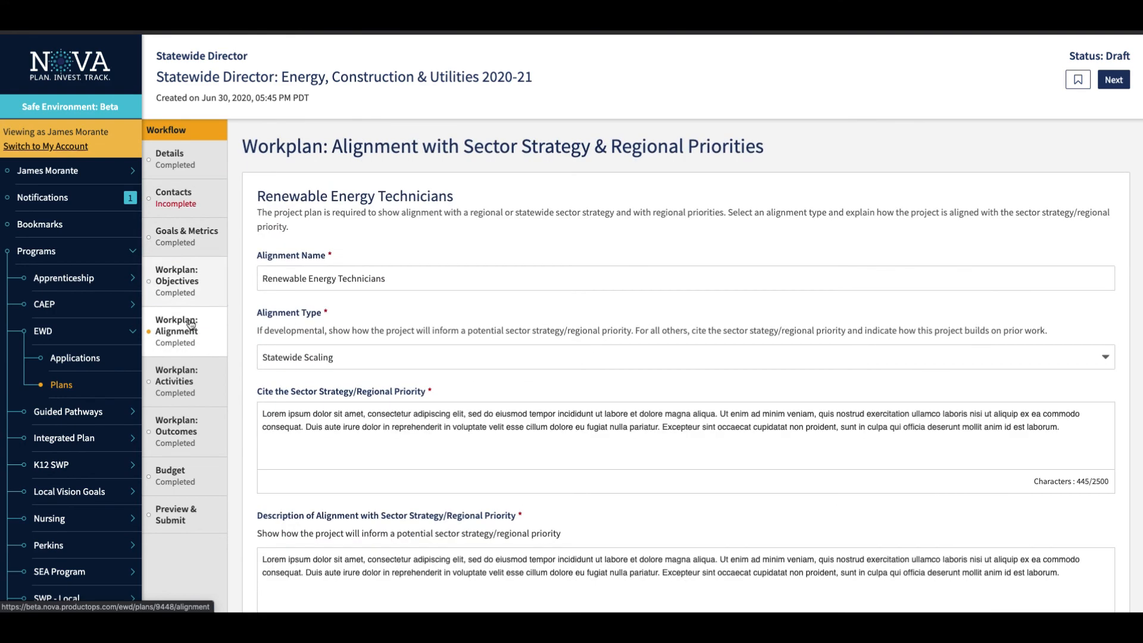
Return to the plan's Contacts section and examine the required contacts and the system contacts.
left_click(190, 204)
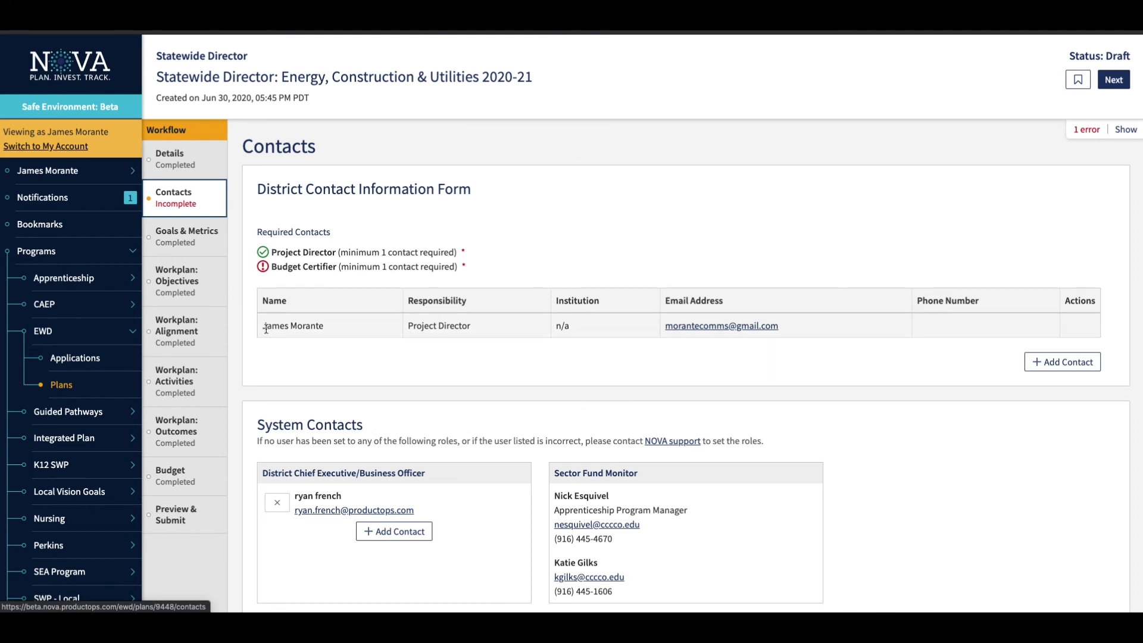
scroll(383, 387, "down", 3)
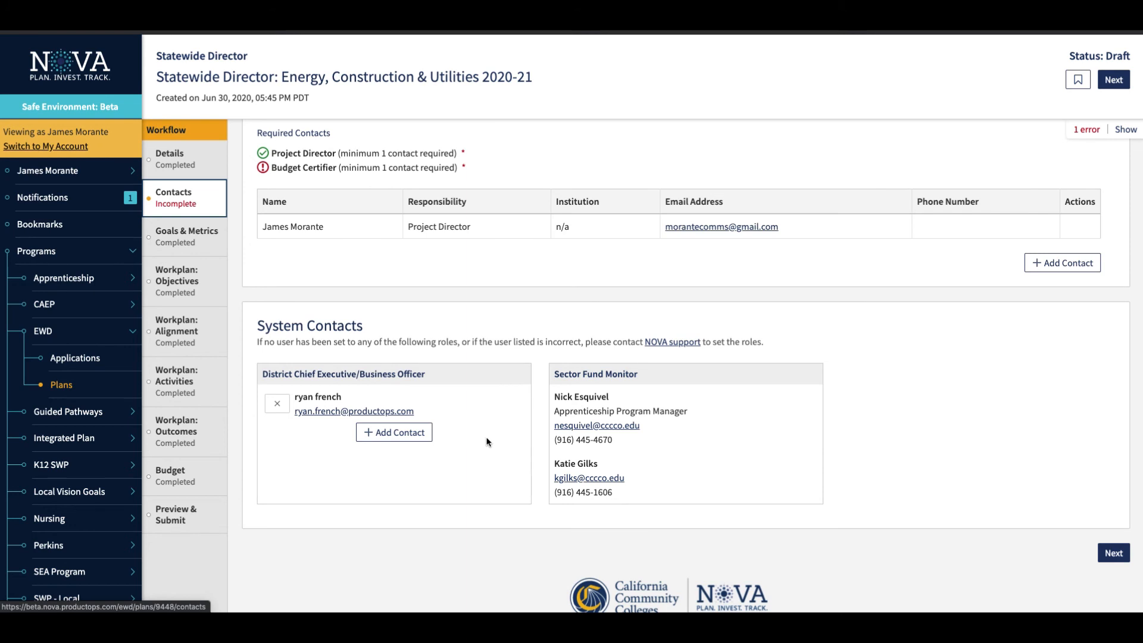
scroll(491, 341, "up", 1)
scroll(491, 342, "up", 3)
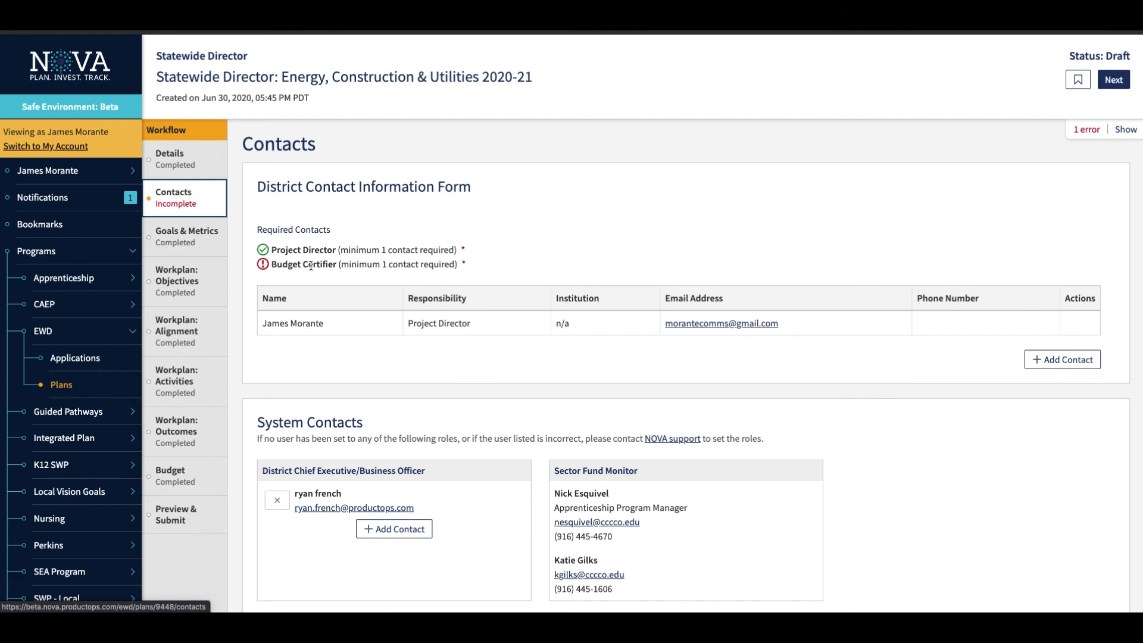
Start adding a district contact with the Budget Certifier responsibility and proceed to choosing the user.
left_click(1072, 359)
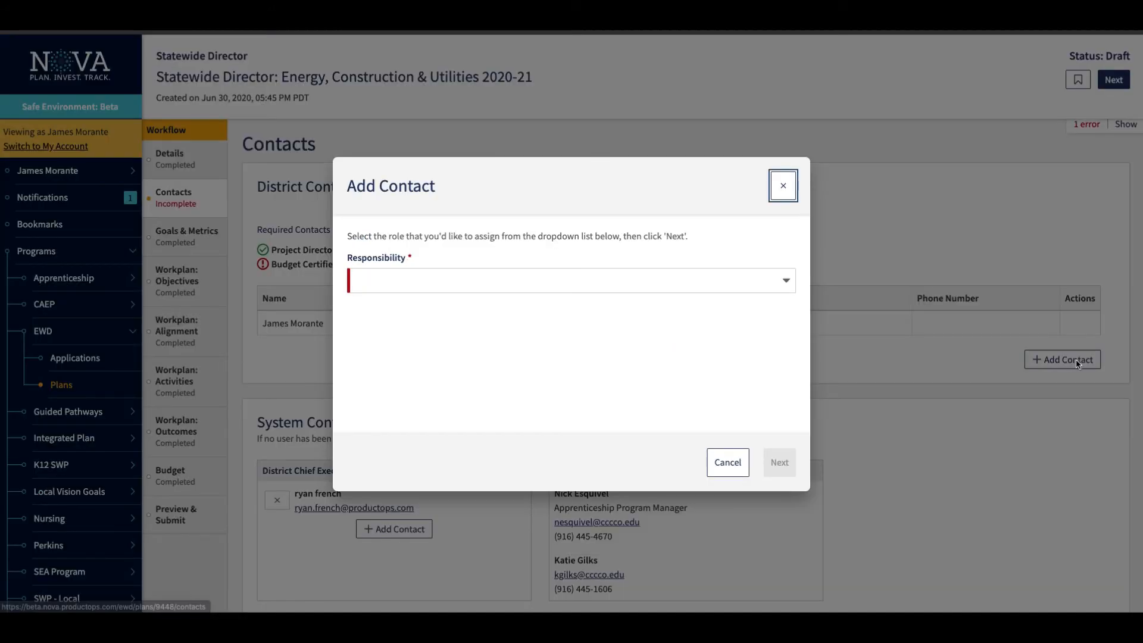
left_click(785, 281)
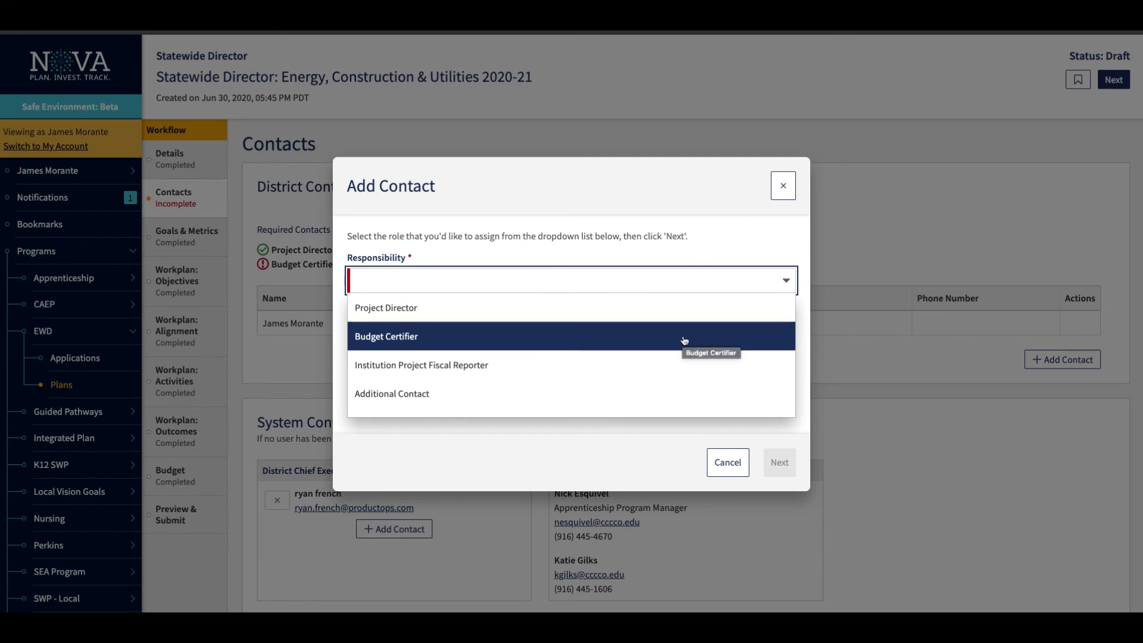
left_click(684, 341)
left_click(774, 476)
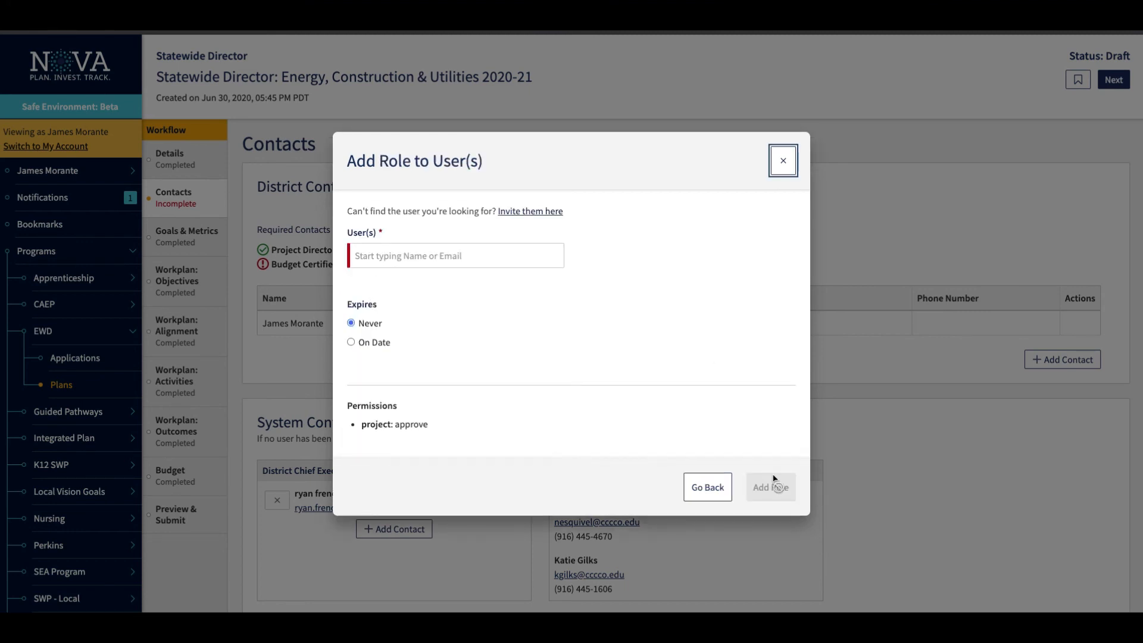
Search for the new contact by name and select the matching user for the role.
left_click(457, 253)
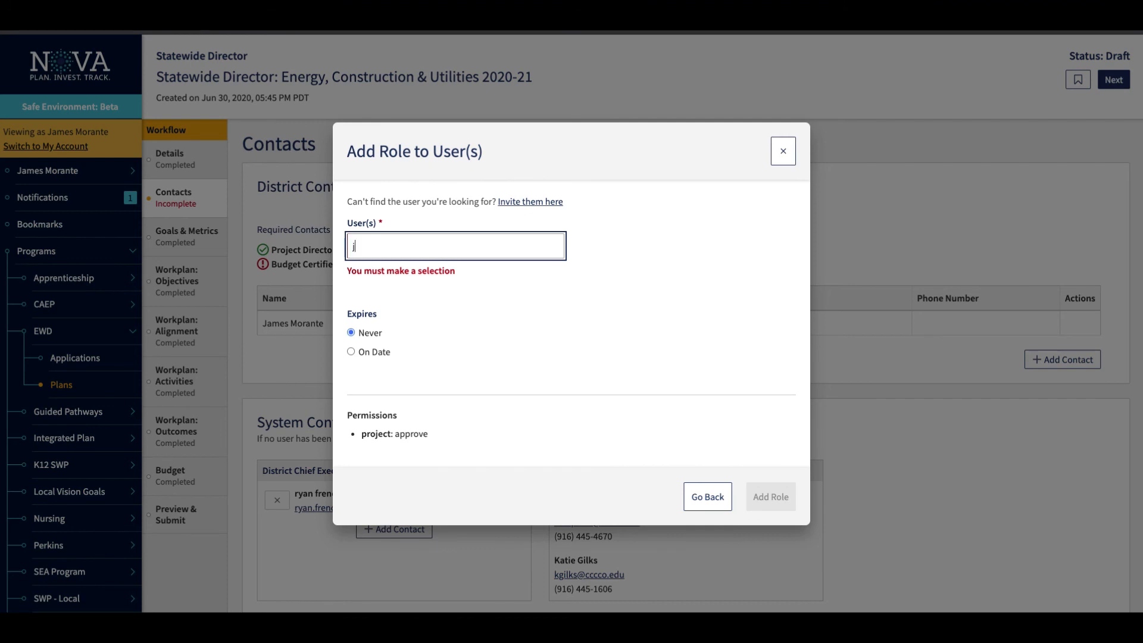
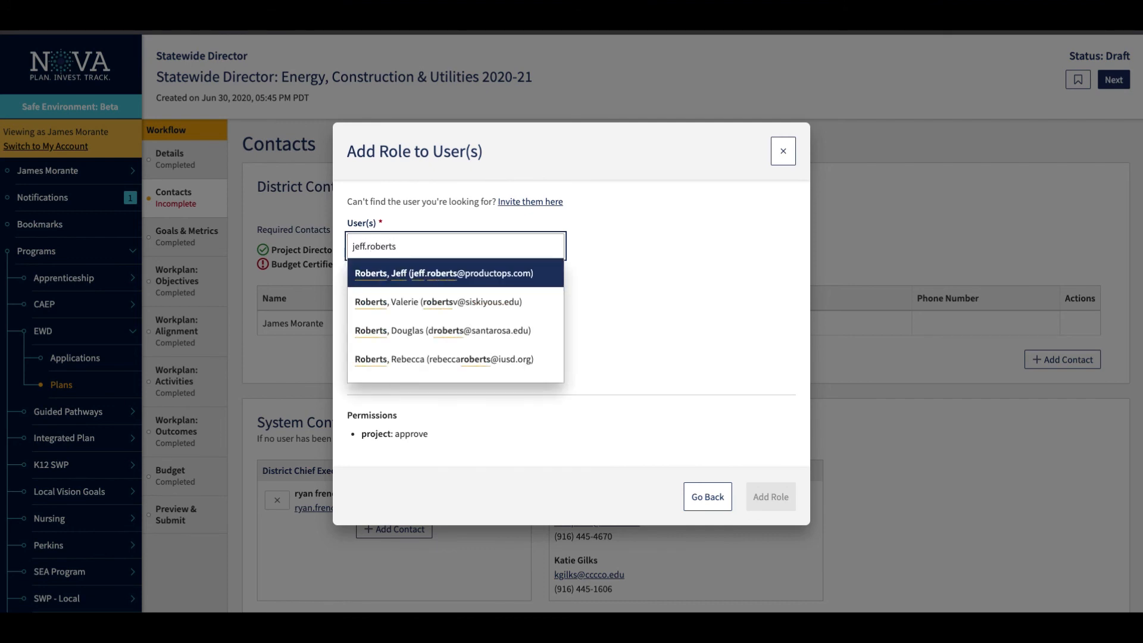
left_click(456, 277)
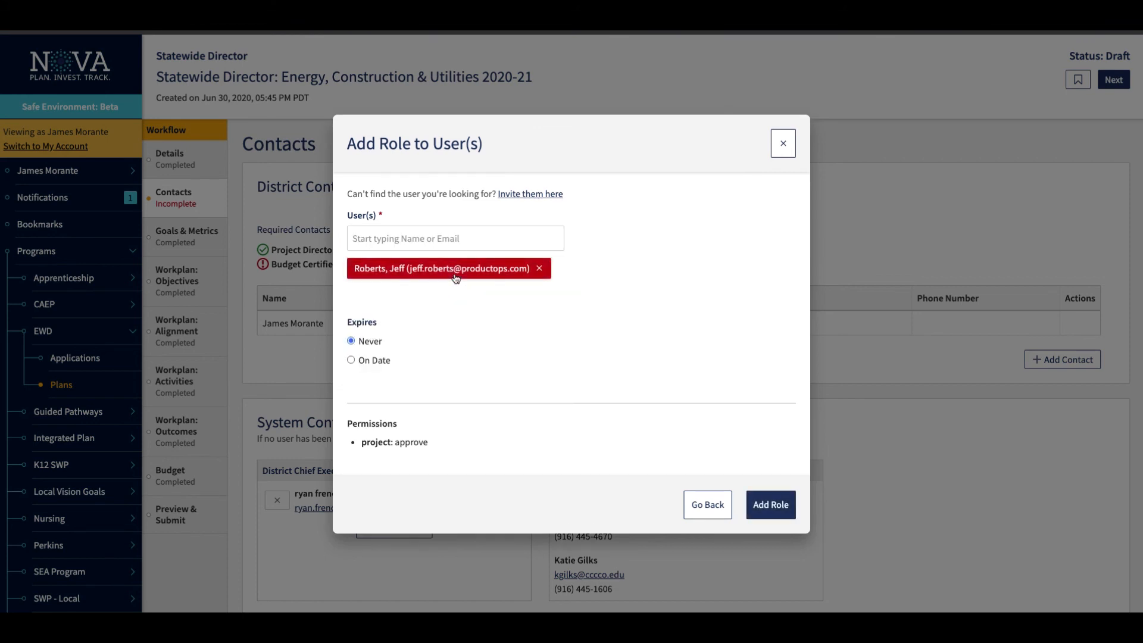
View the form for inviting a new user and close it without sending an invitation.
left_click(540, 195)
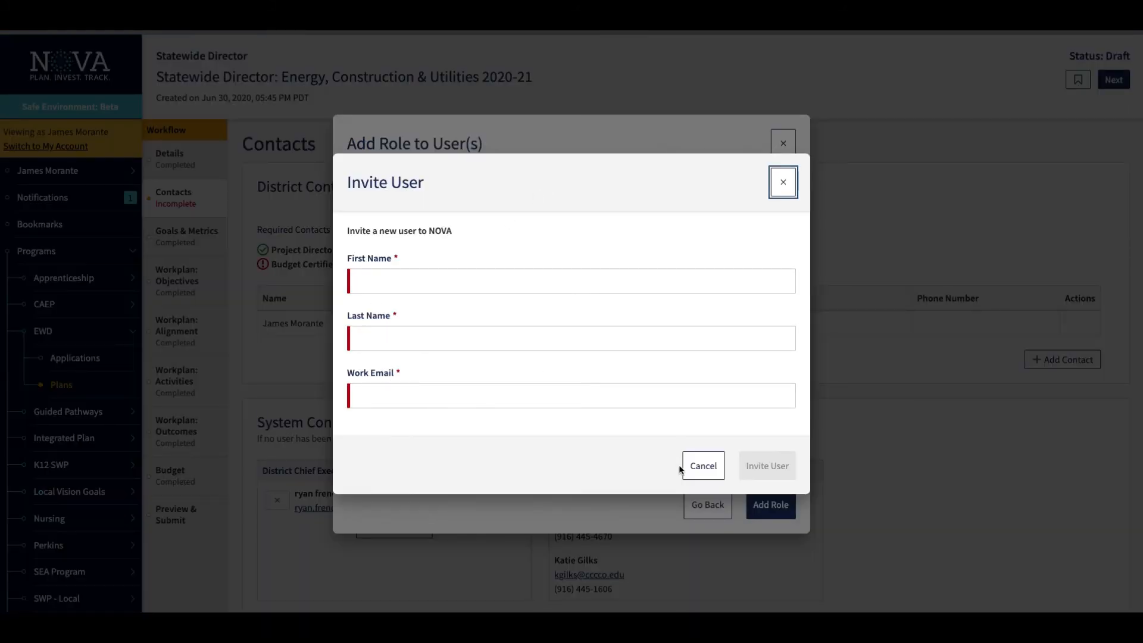
left_click(783, 182)
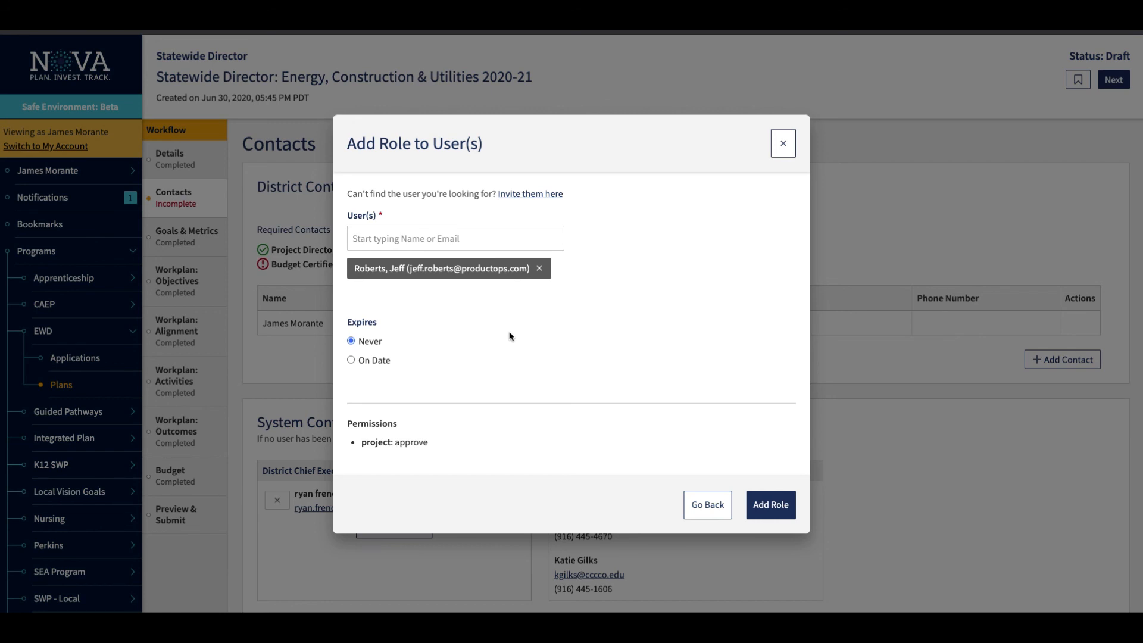
Check the dated expiry option, set the role to expire Never, and add the Budget Certifier role to the selected user.
left_click(351, 361)
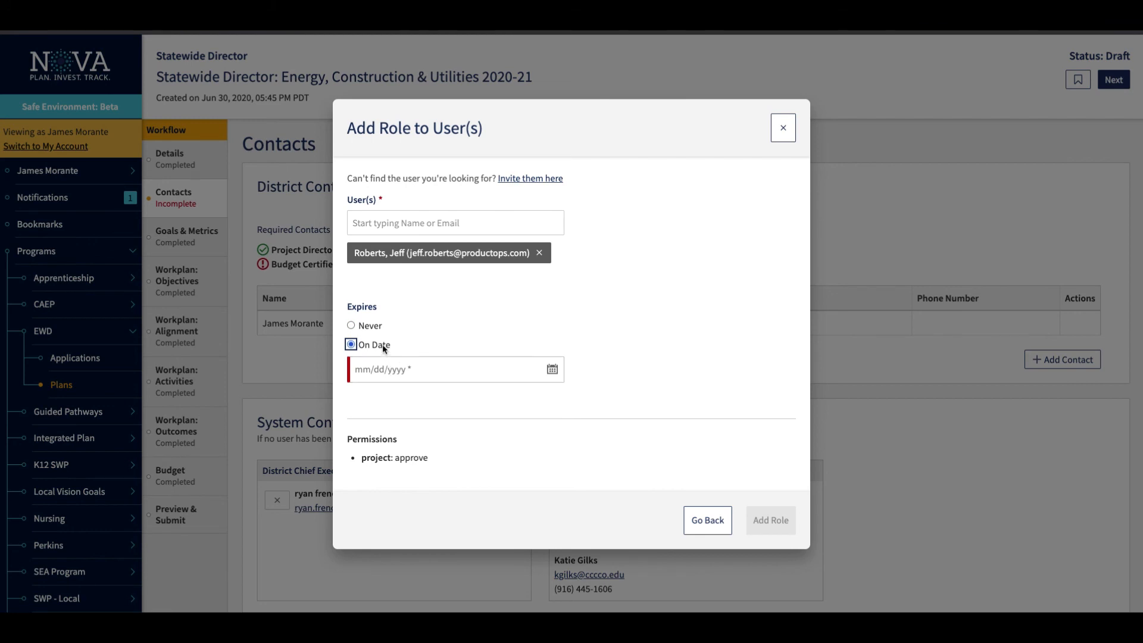
left_click(351, 326)
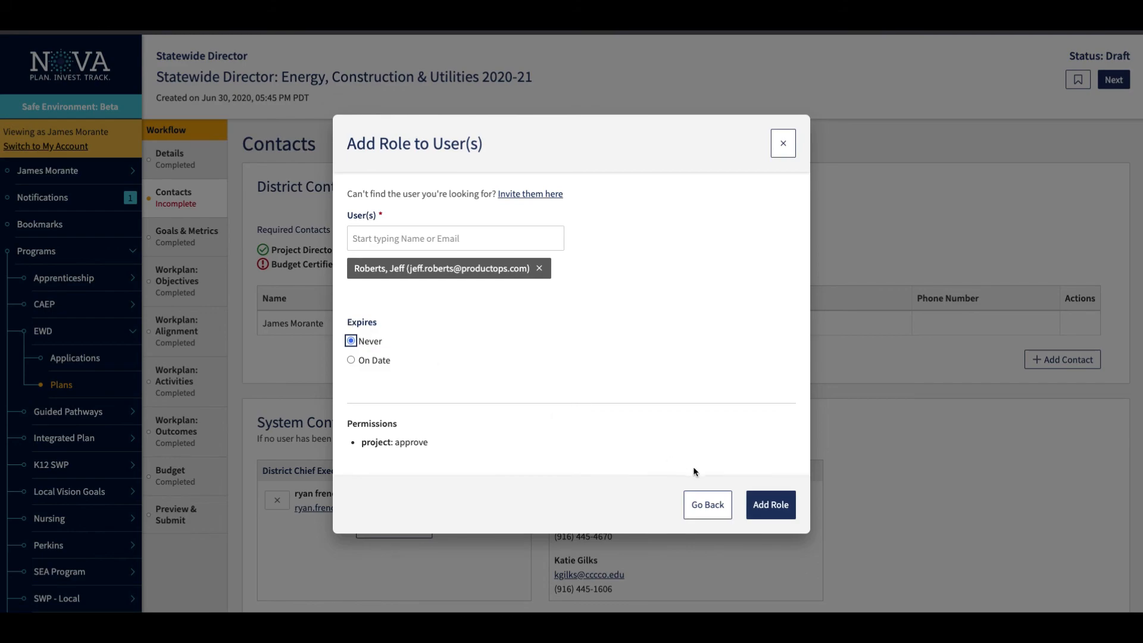
left_click(769, 504)
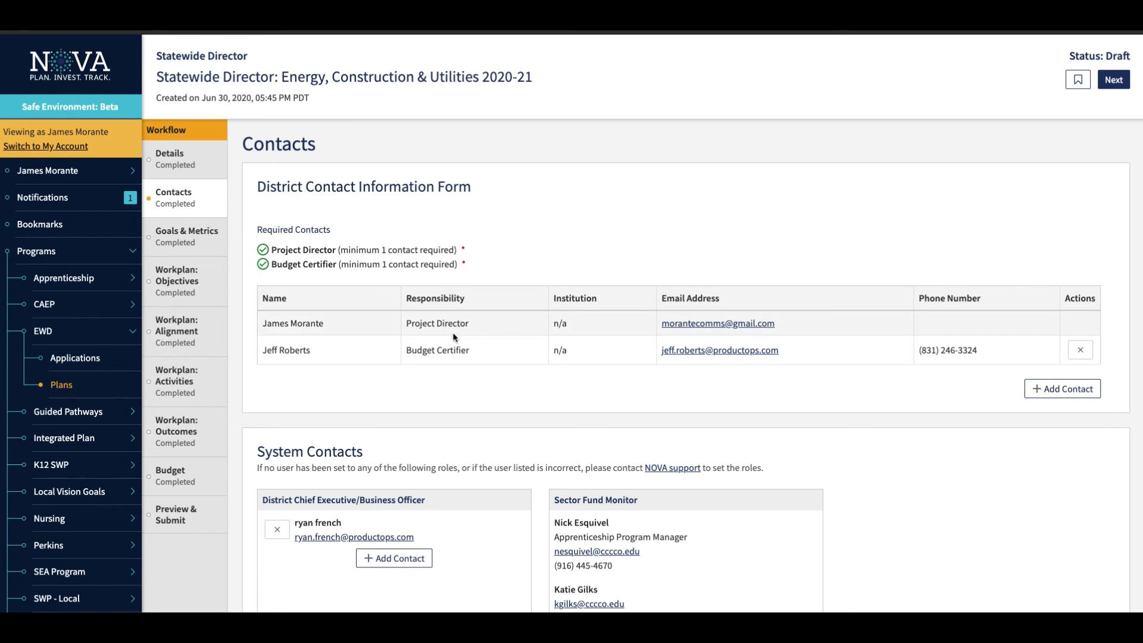
Open the Goals & Metrics section and review the Vision for Success goals and their selected metrics.
left_click(182, 231)
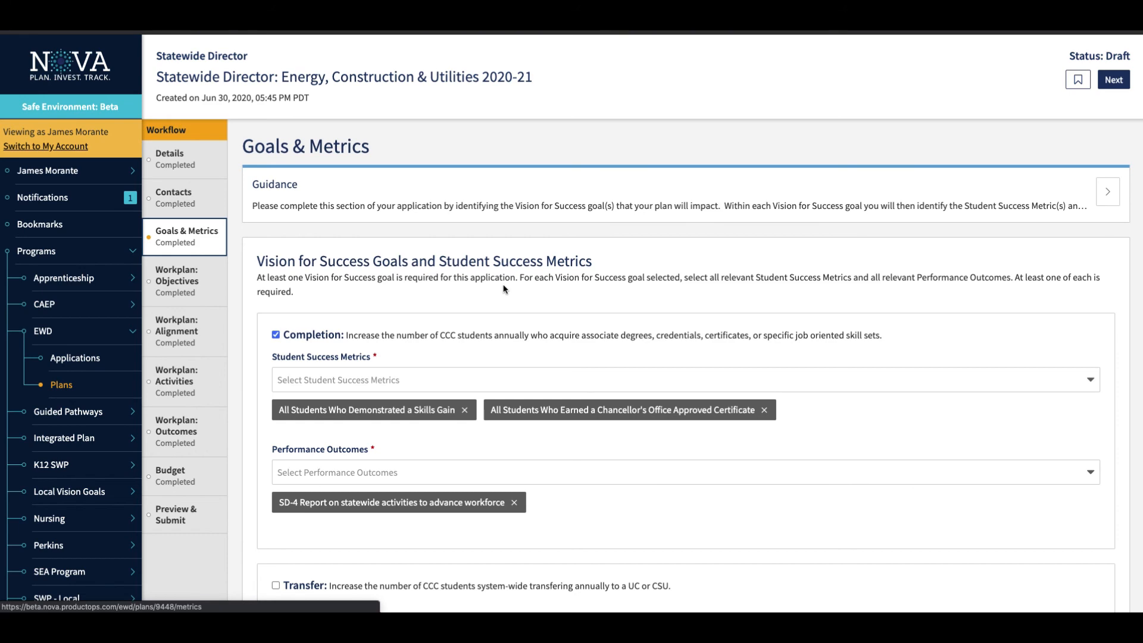
scroll(503, 289, "down", 5)
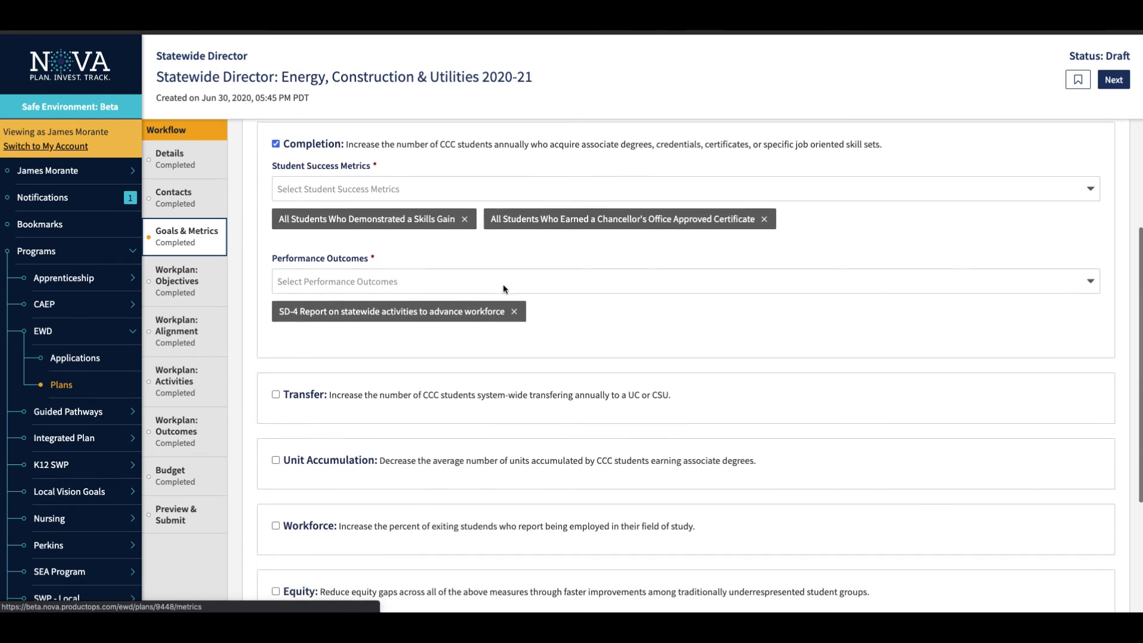
scroll(503, 290, "down", 1)
scroll(503, 290, "up", 4)
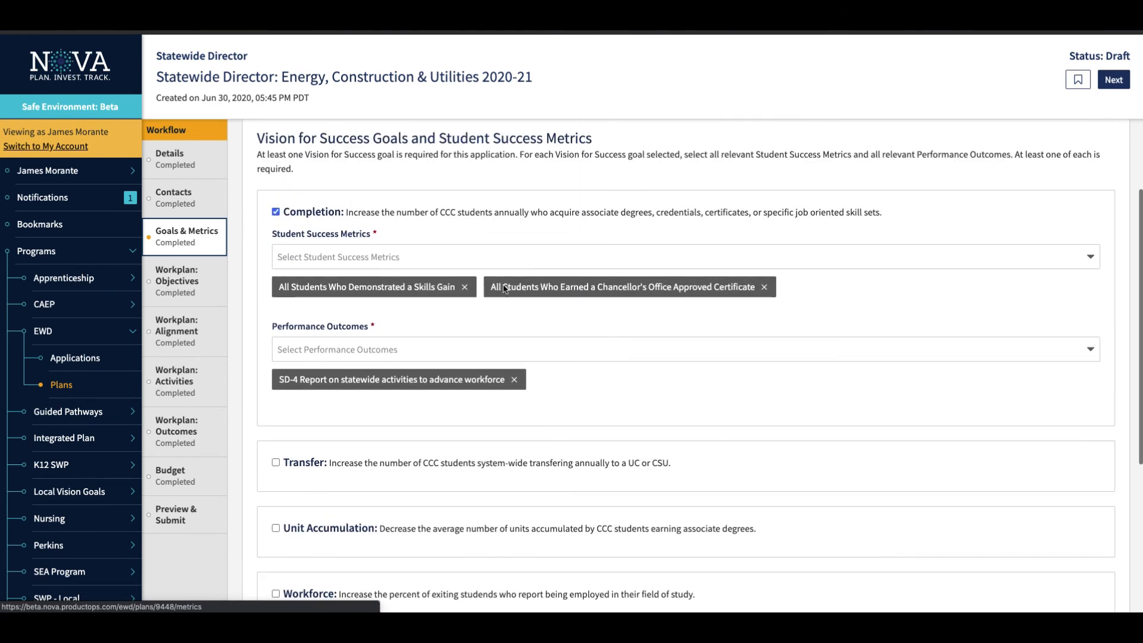
scroll(504, 290, "down", 1)
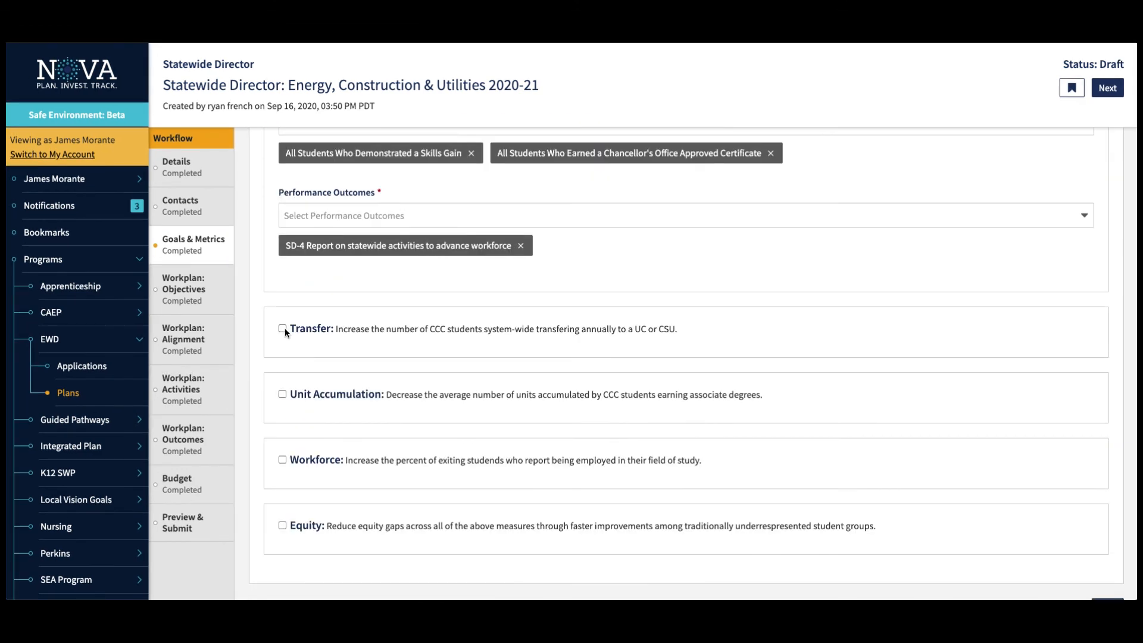
Select the Transfer goal and add the student success metric All Students Who Attained Apprenticeship Journey Status.
left_click(283, 329)
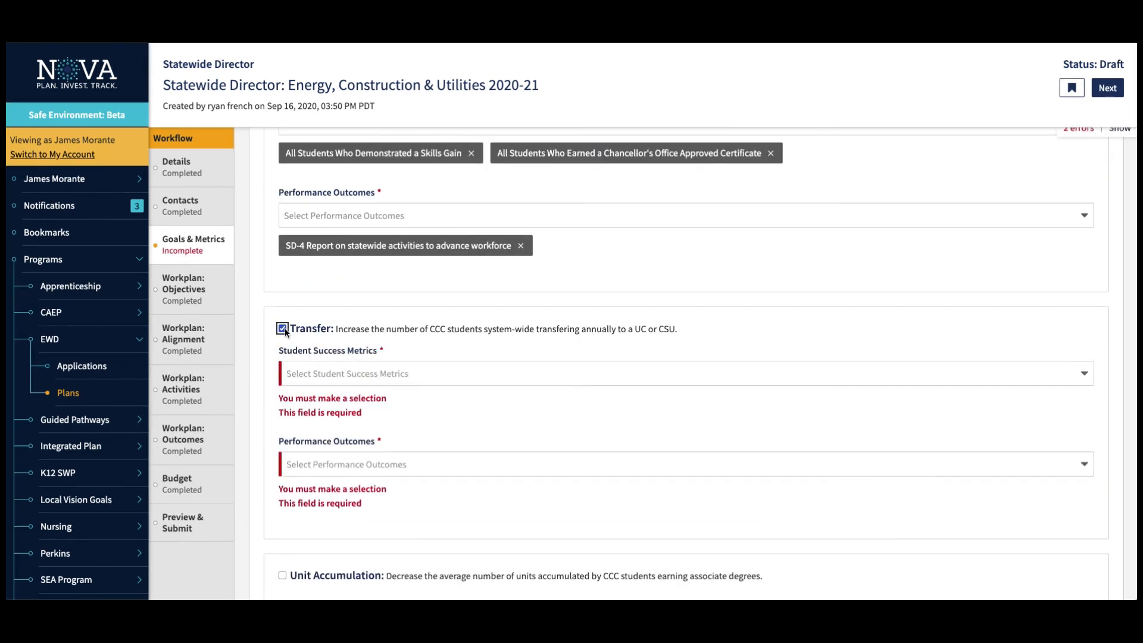
scroll(433, 358, "down", 1)
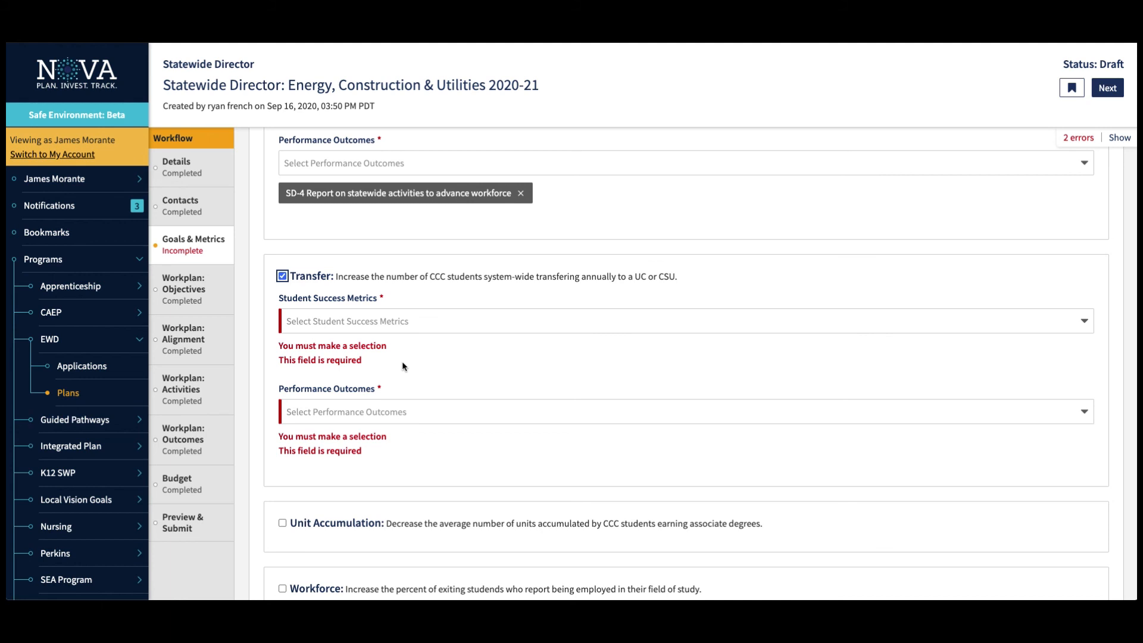
left_click(452, 323)
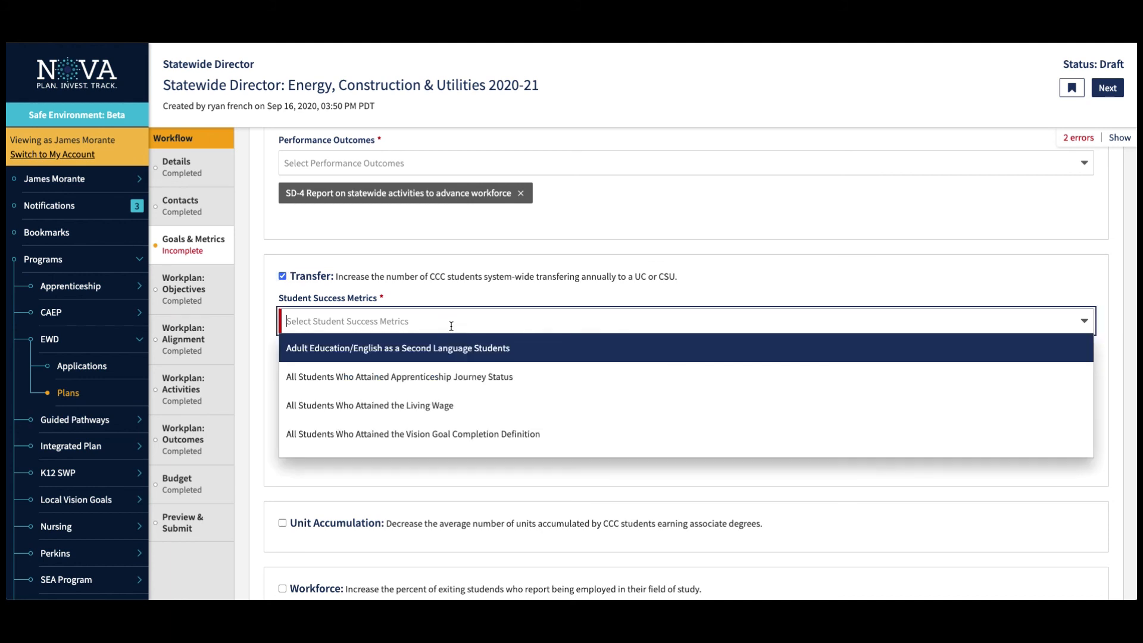
left_click(448, 375)
Add the metric All Students Who Attained the Vision Goal Completion Definition and the performance outcome SD-1 Number of statewide partnerships developed to the Transfer goal.
left_click(489, 323)
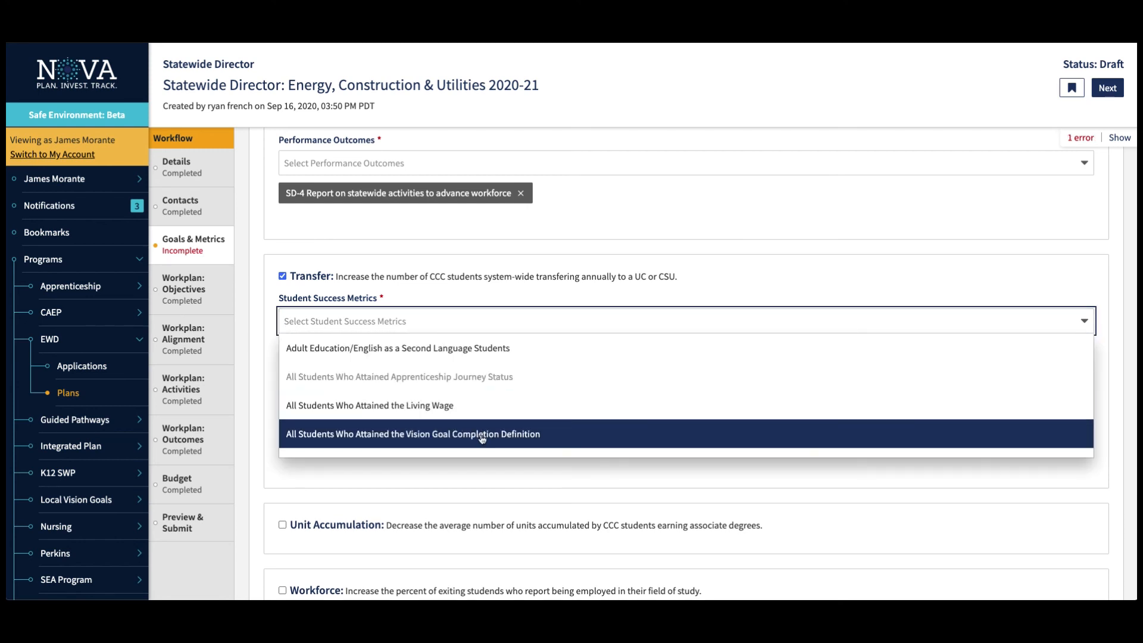
left_click(483, 435)
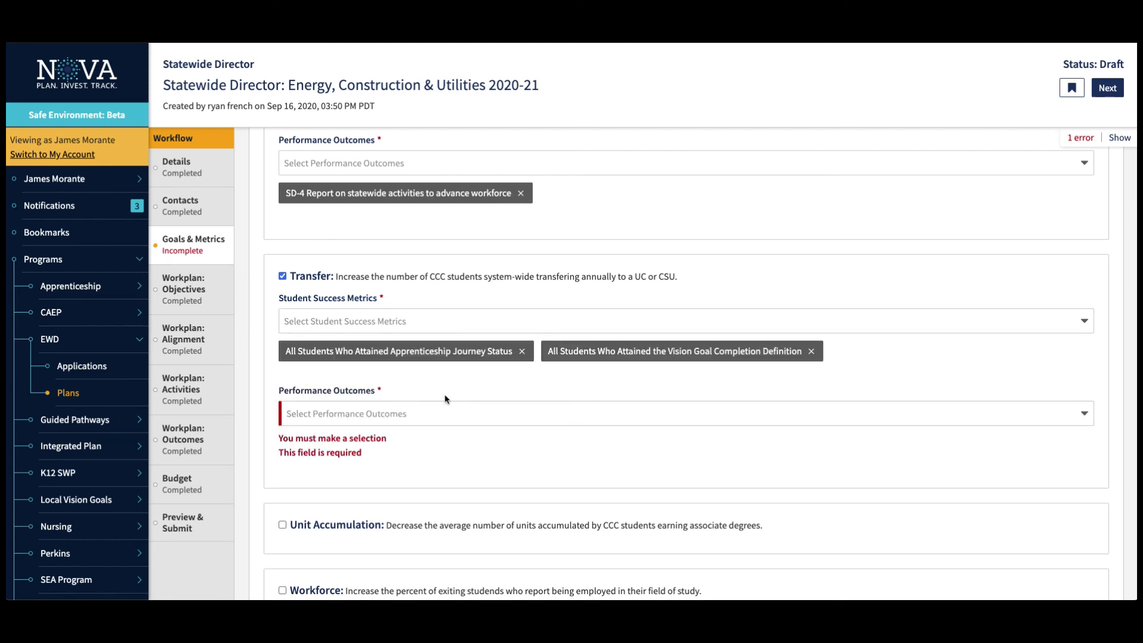
left_click(441, 414)
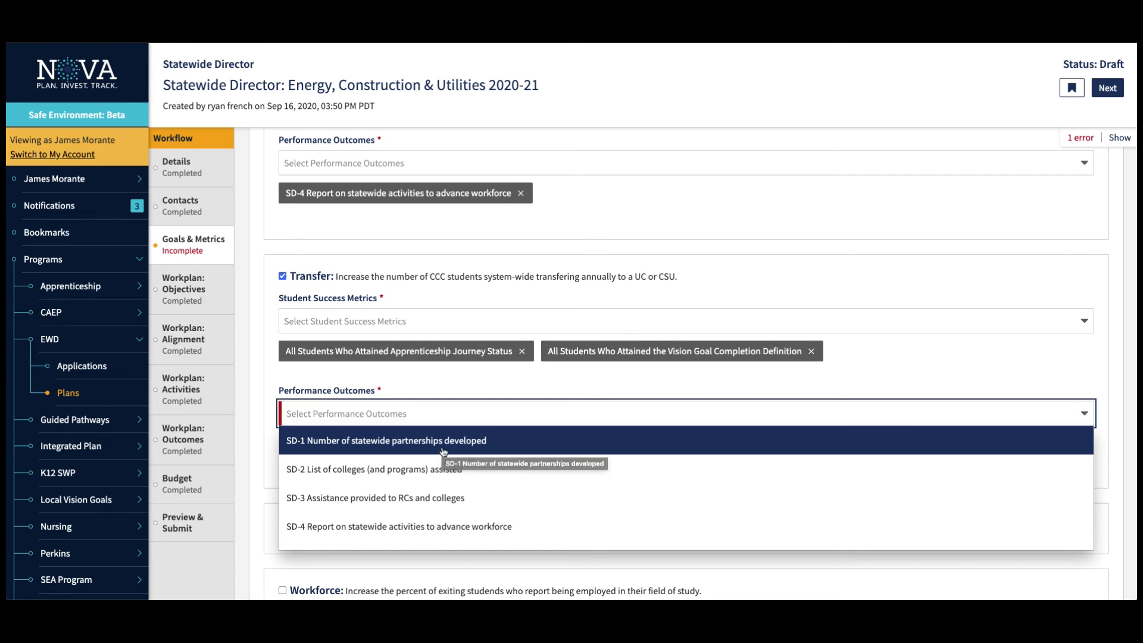
left_click(312, 450)
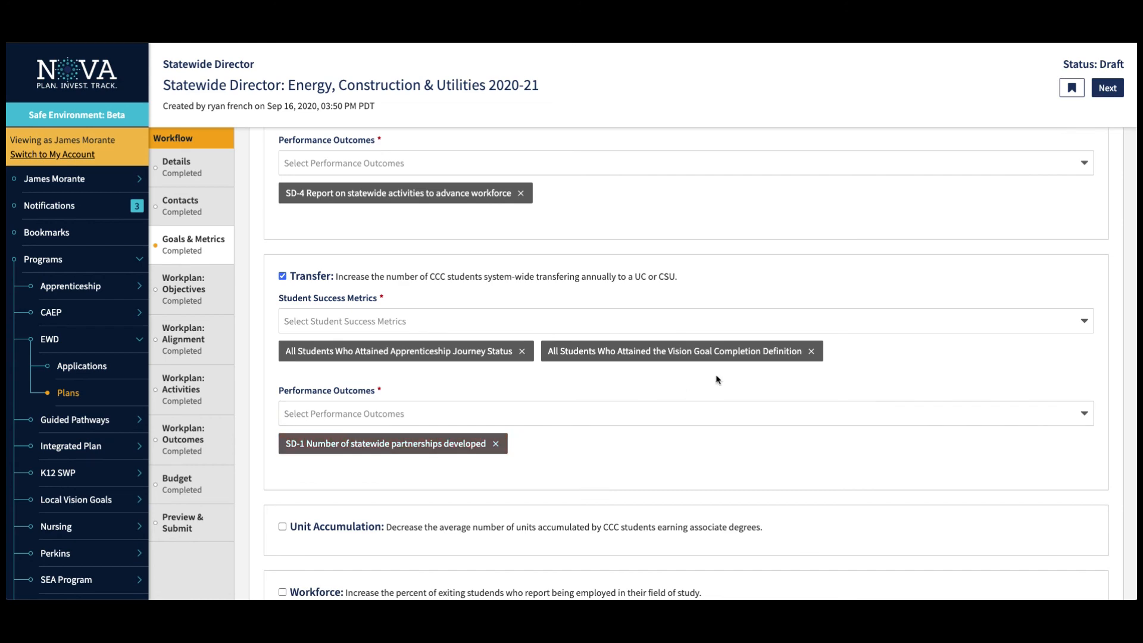
Collapse and re-expand the Goals & Metrics guidance, then compare its performance metrics coding key with the outcomes chosen for each goal.
scroll(738, 351, "up", 3)
scroll(738, 350, "up", 5)
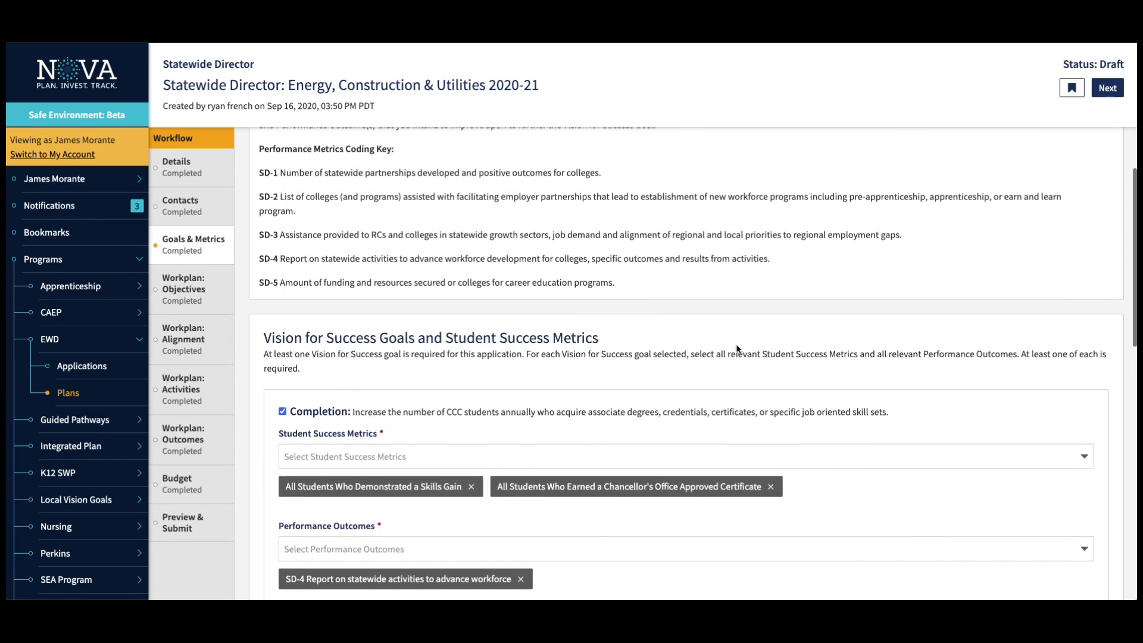
scroll(737, 349, "up", 1)
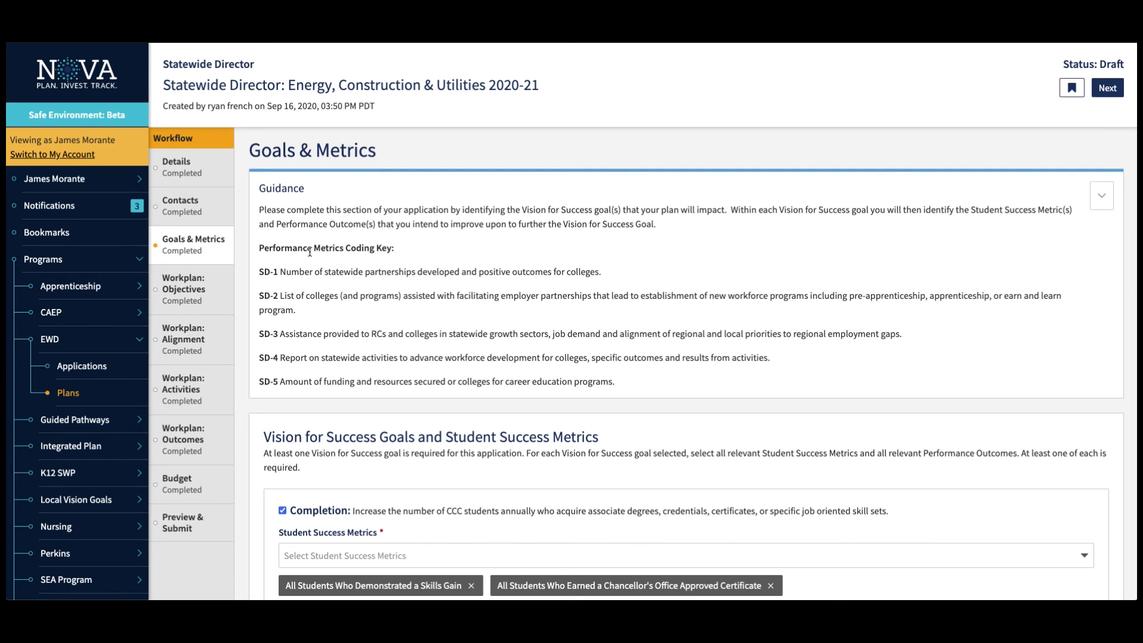
left_click(1101, 196)
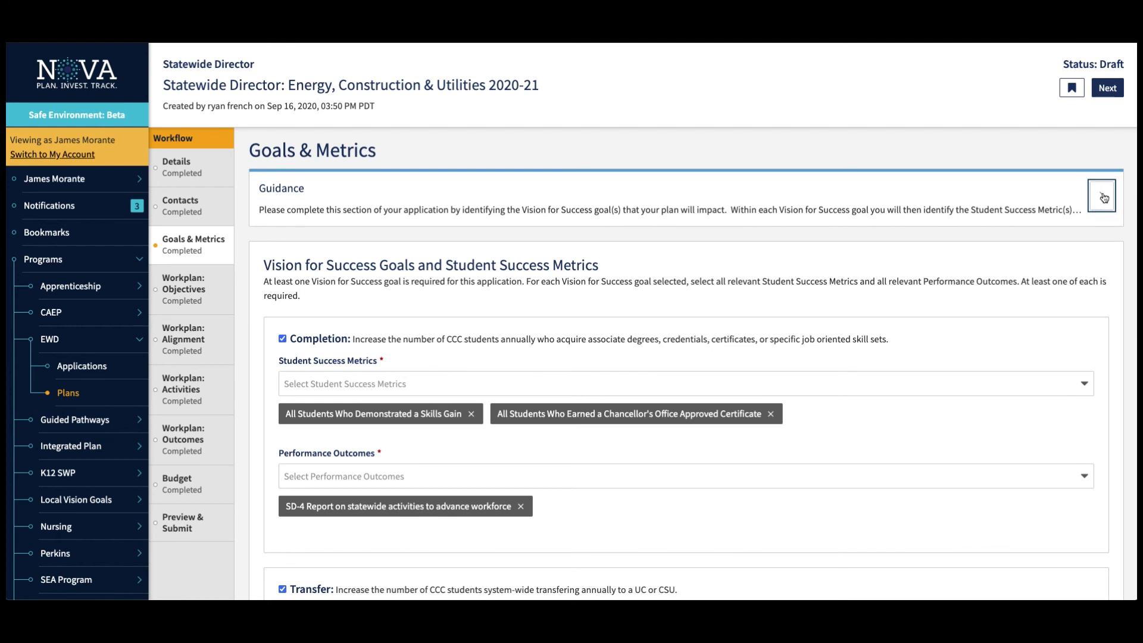
left_click(1102, 196)
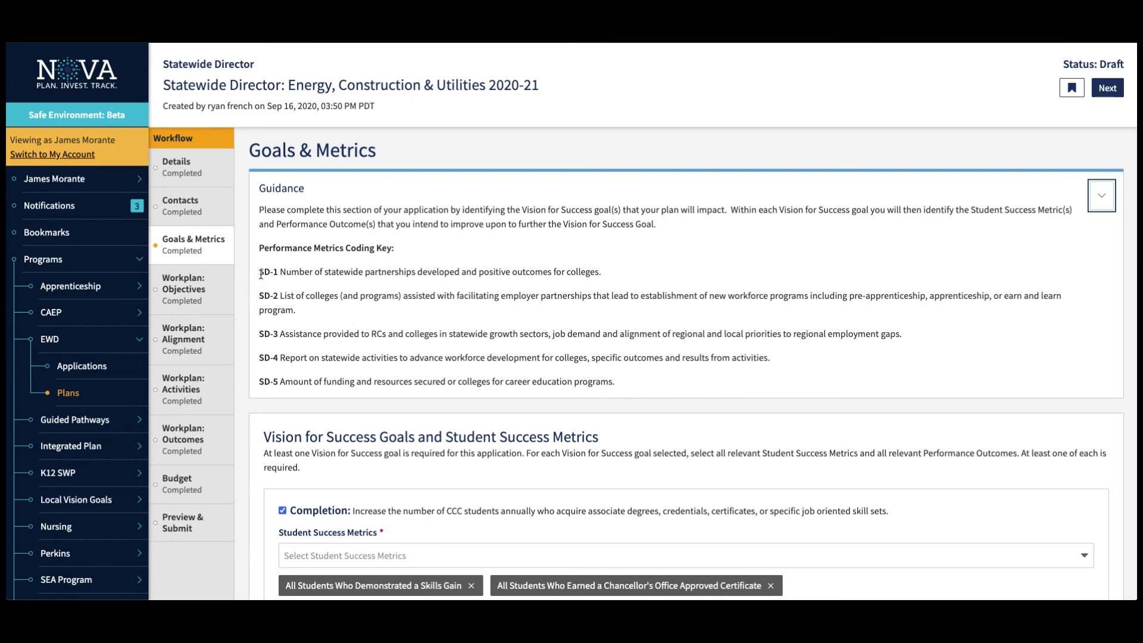
scroll(298, 277, "down", 8)
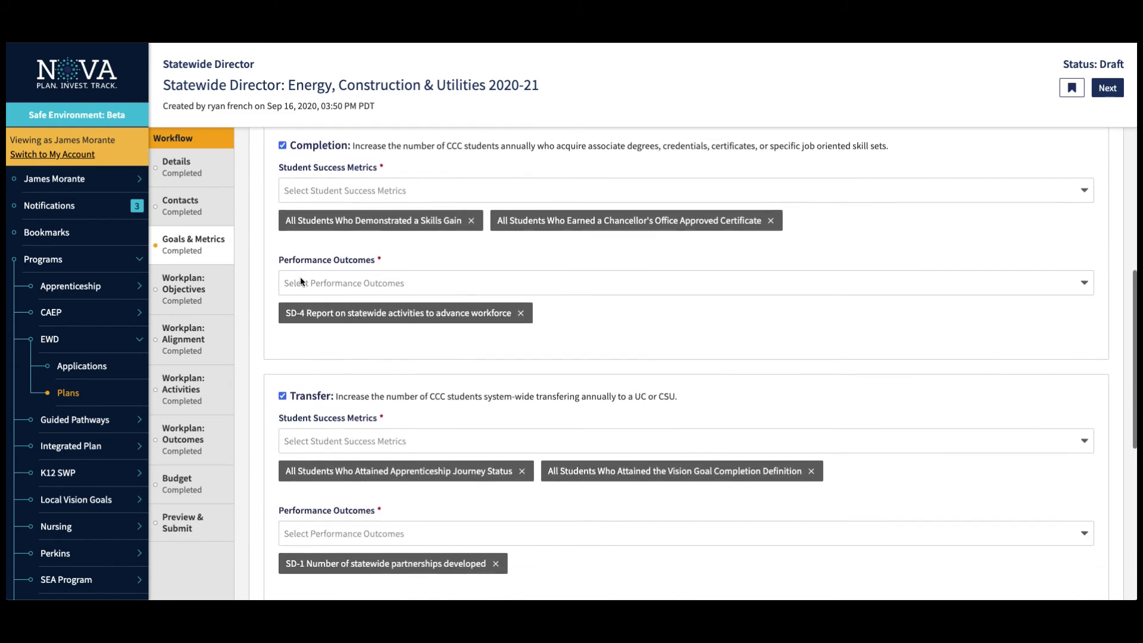
scroll(300, 282, "down", 1)
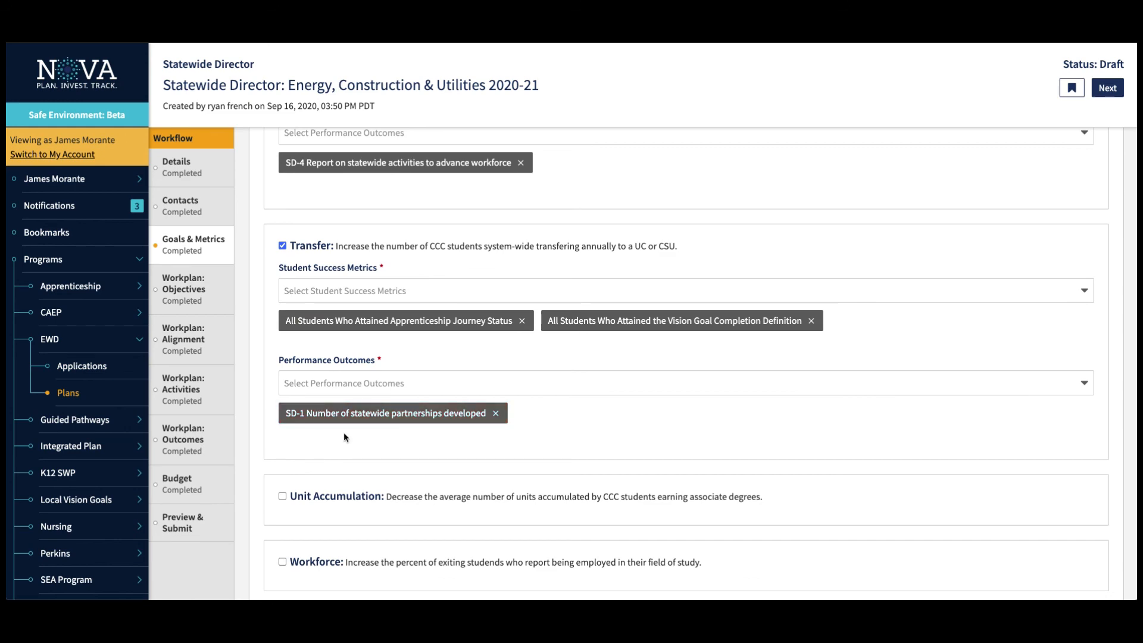
scroll(344, 438, "up", 10)
scroll(344, 433, "down", 4)
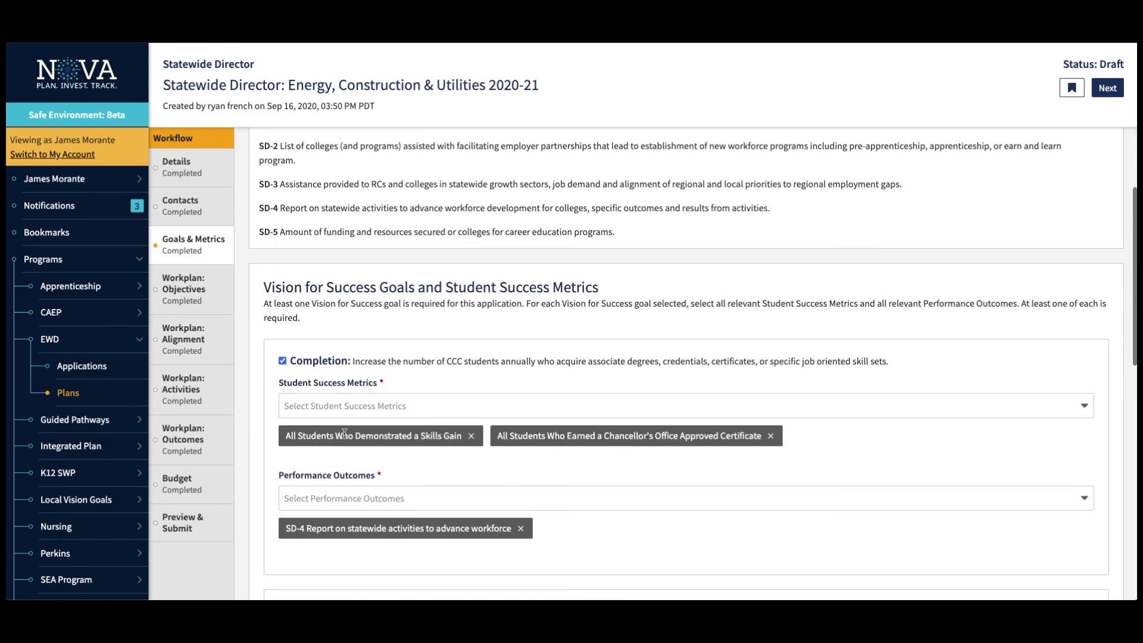
scroll(345, 433, "down", 5)
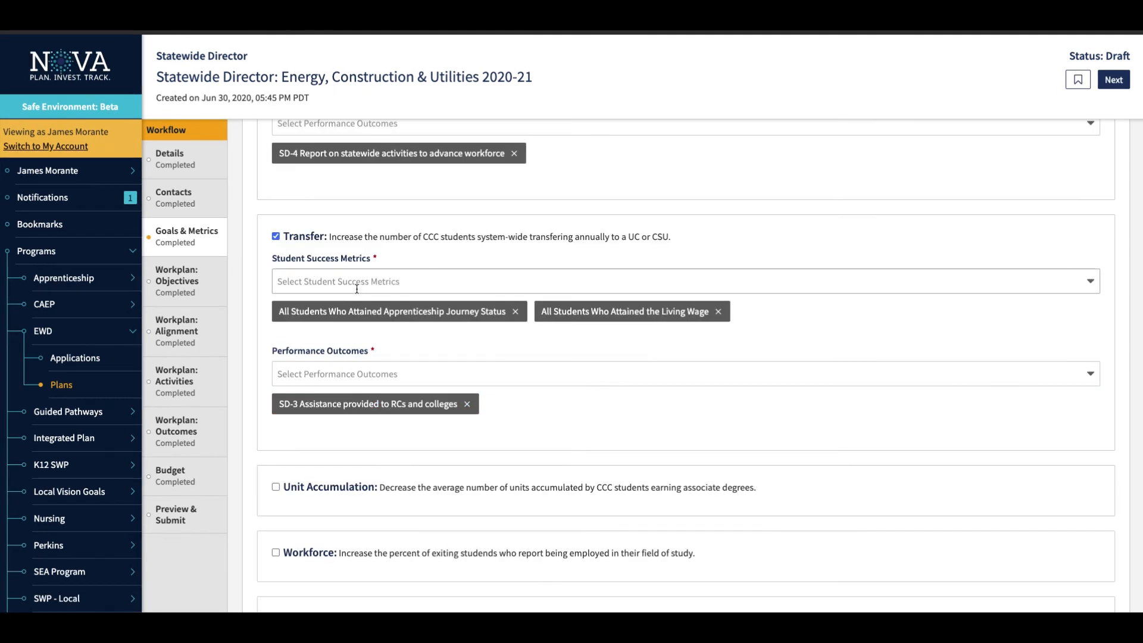
Deselect the Transfer goal, leaving only the Completion goal selected for the plan.
scroll(327, 273, "up", 3)
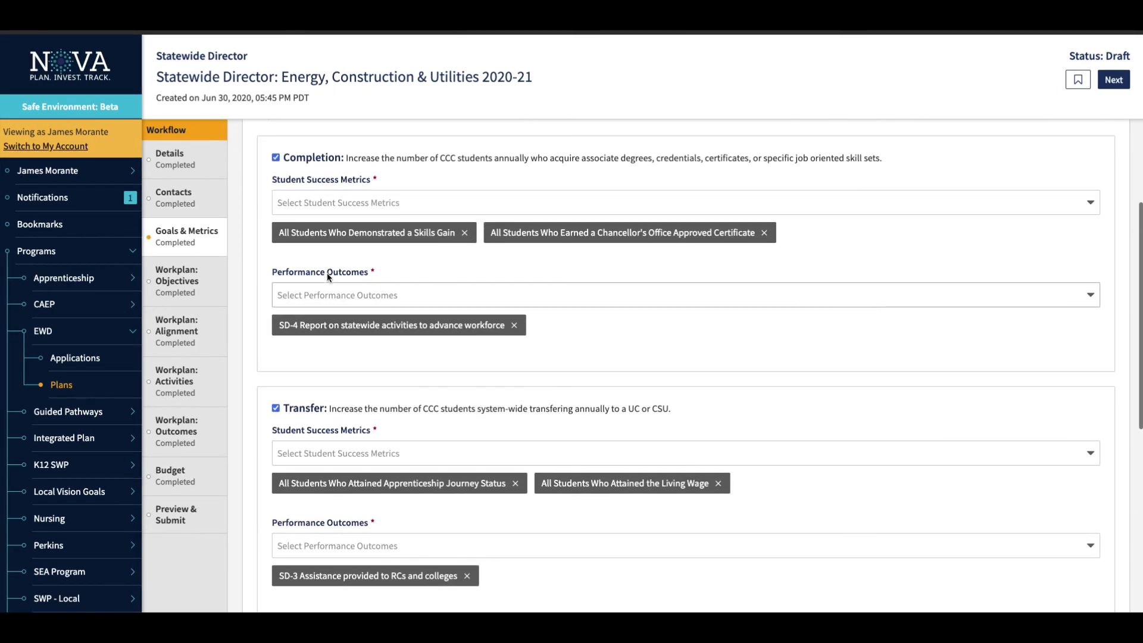
left_click(276, 409)
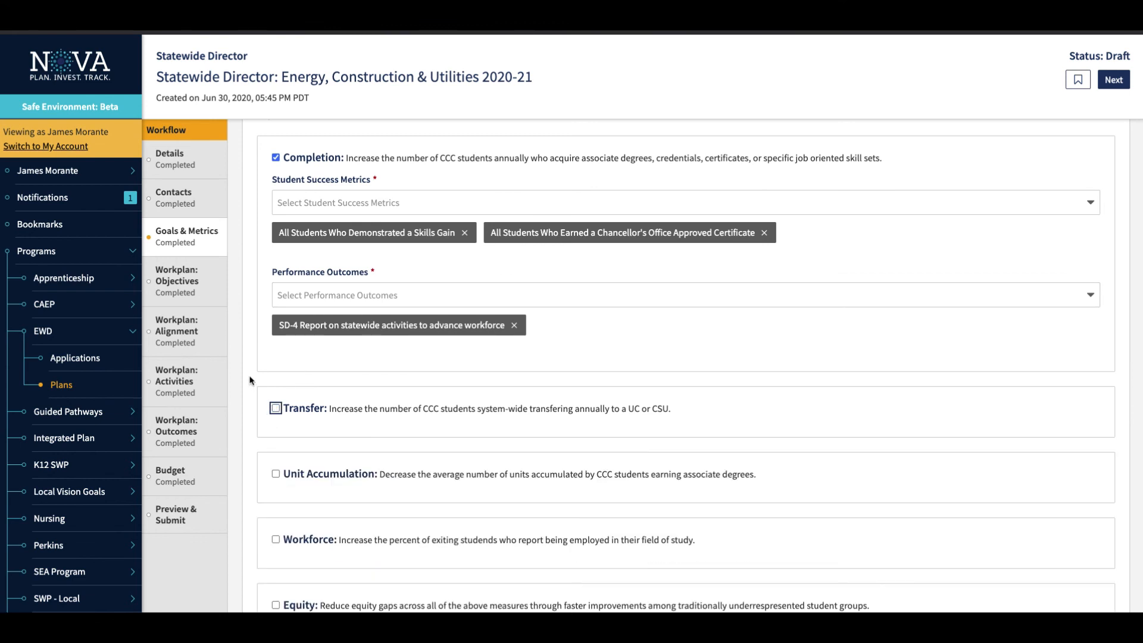
scroll(250, 380, "down", 3)
scroll(250, 380, "up", 3)
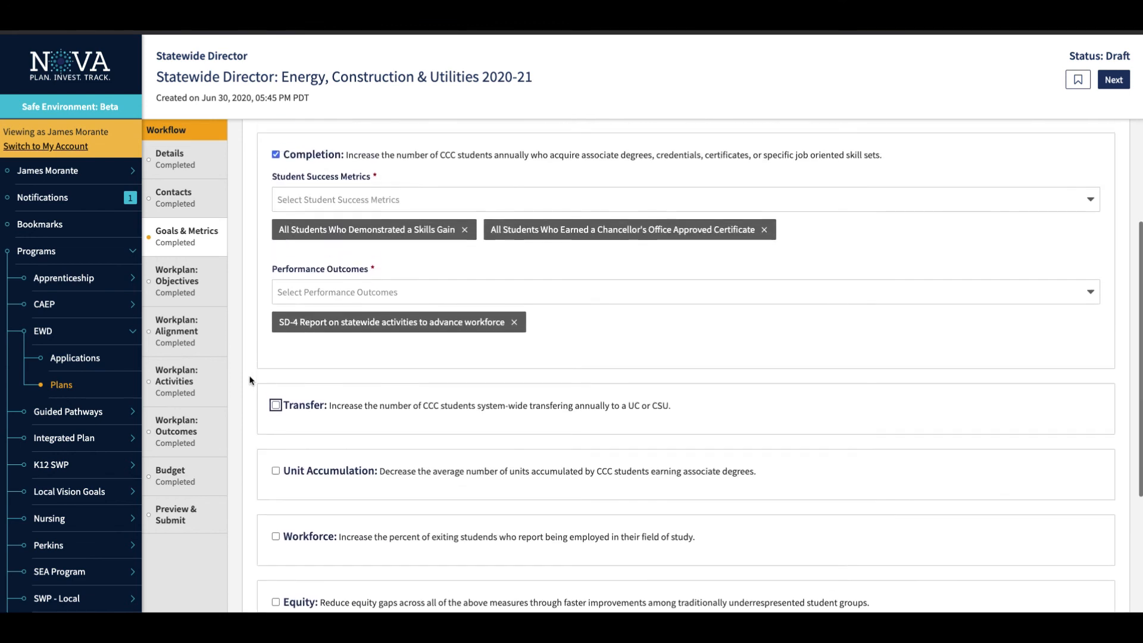
Open the Workplan: Objectives section and examine the objective's name and description fields.
left_click(178, 293)
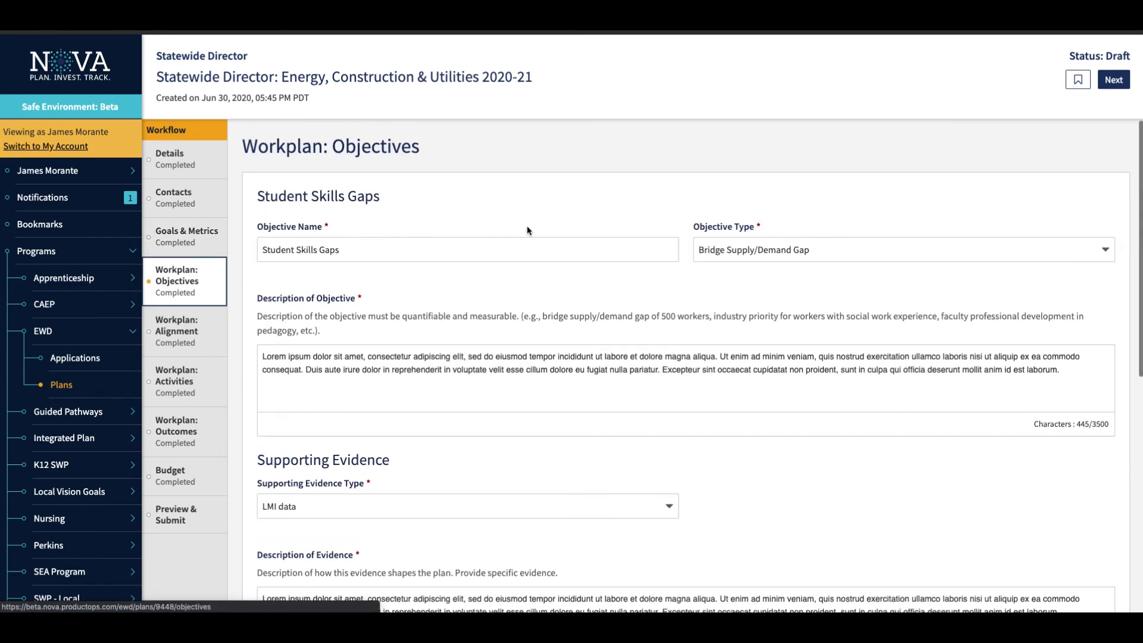
scroll(515, 274, "down", 5)
scroll(515, 280, "up", 4)
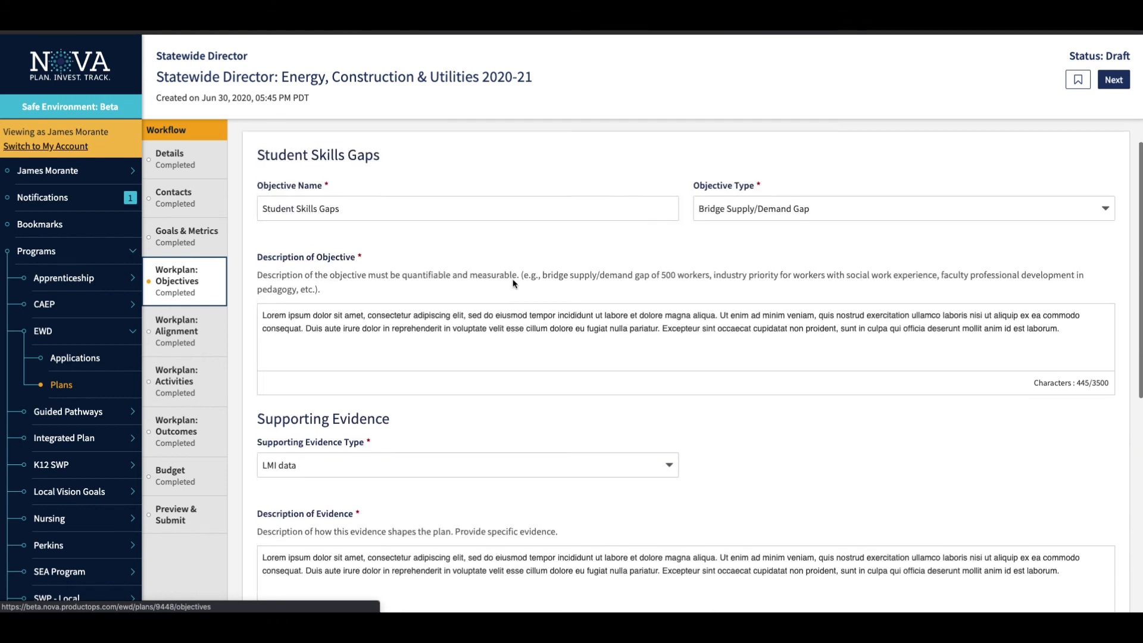
left_click(266, 222)
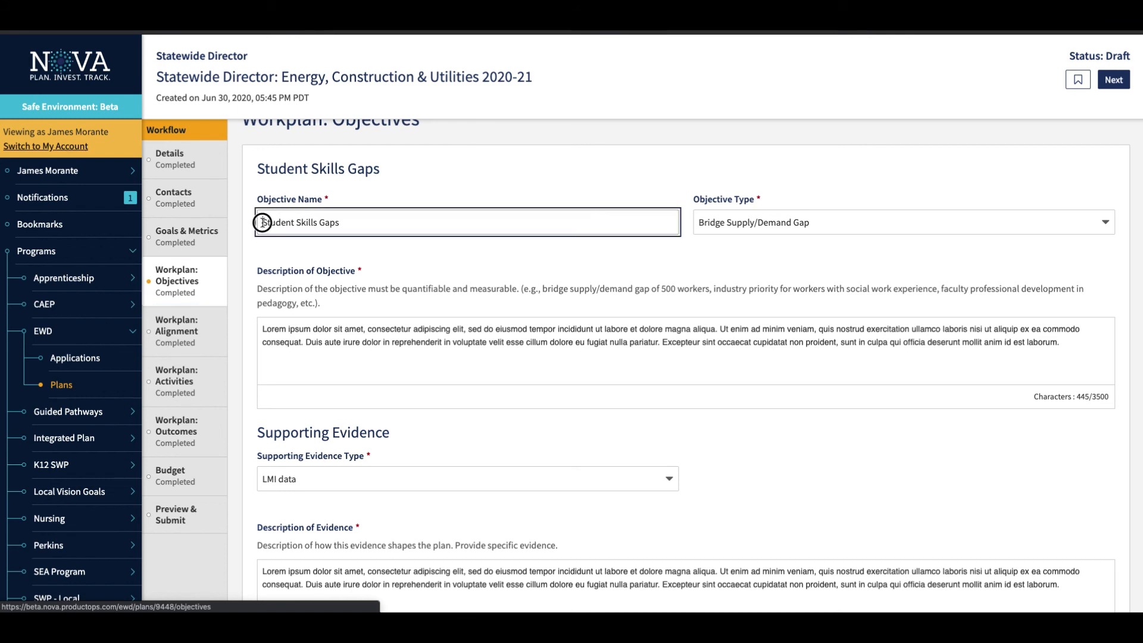
triple_click(357, 223)
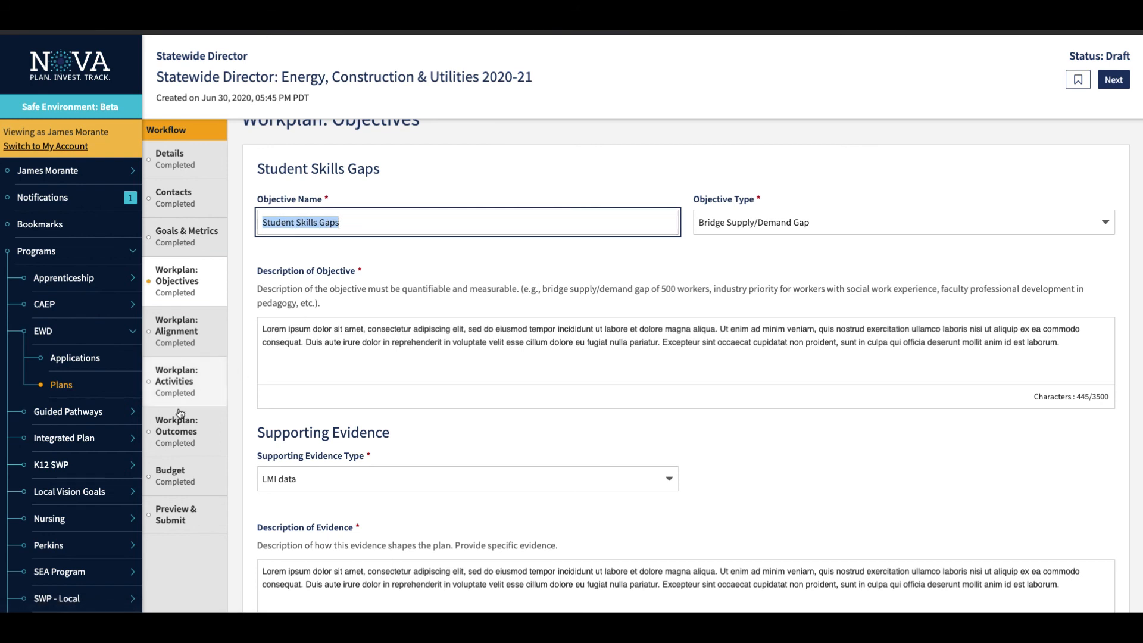
left_click(469, 260)
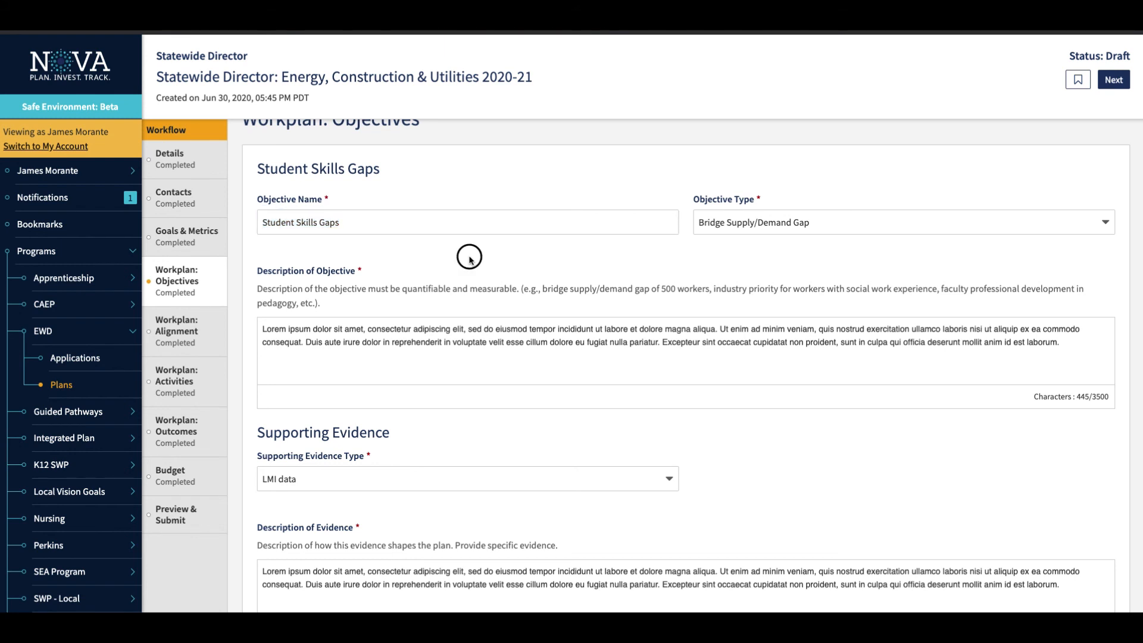
Review the available objective types and keep Bridge Supply/Demand Gap for the Student Skills Gaps objective.
left_click(890, 216)
scroll(880, 273, "down", 3)
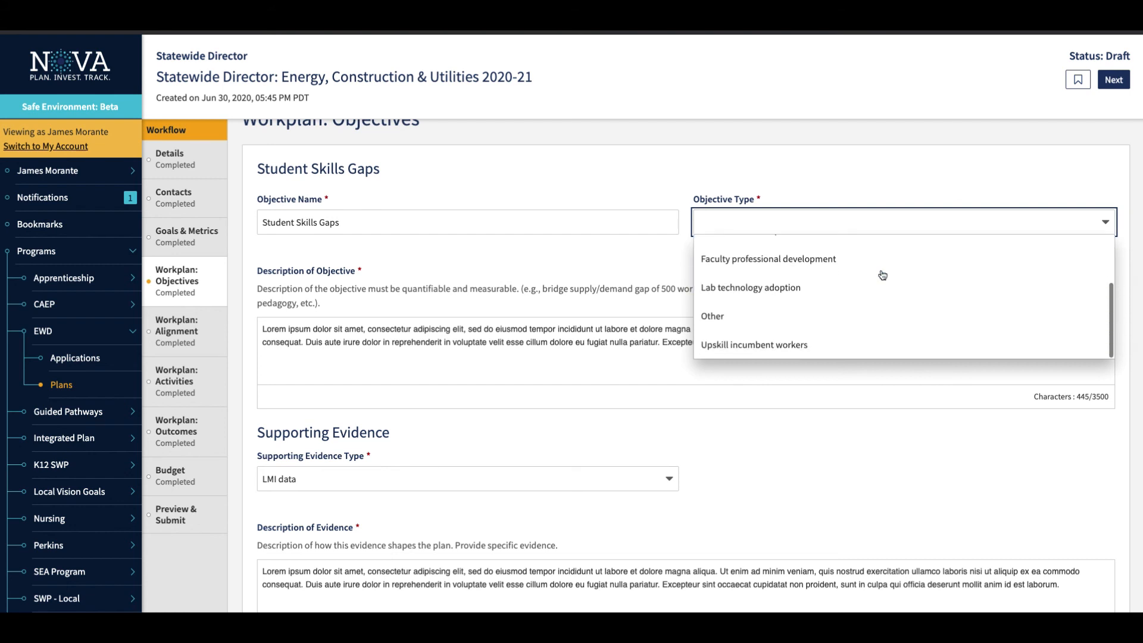
scroll(880, 274, "up", 3)
left_click(853, 275)
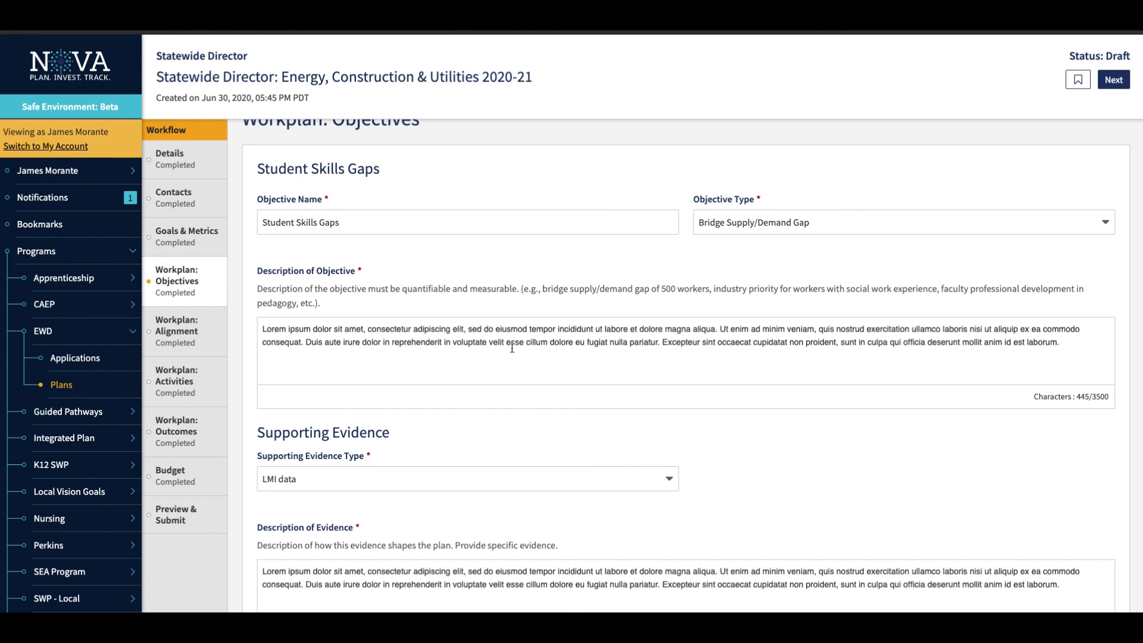
Review the supporting evidence types and keep LMI data for the Student Skills Gaps objective.
scroll(512, 348, "down", 4)
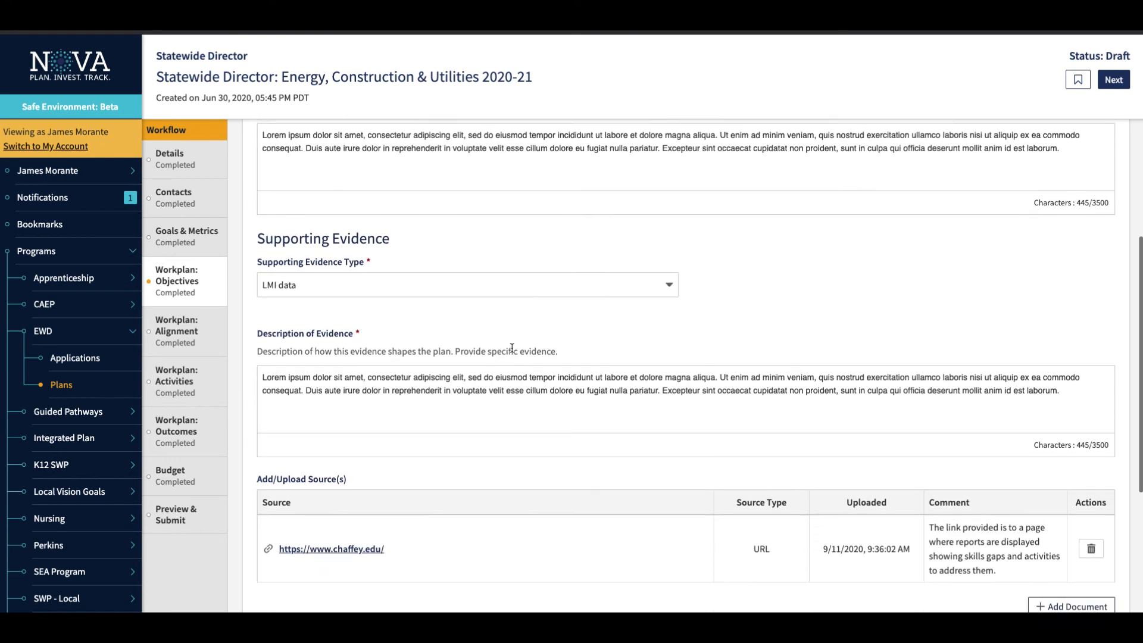
left_click(661, 270)
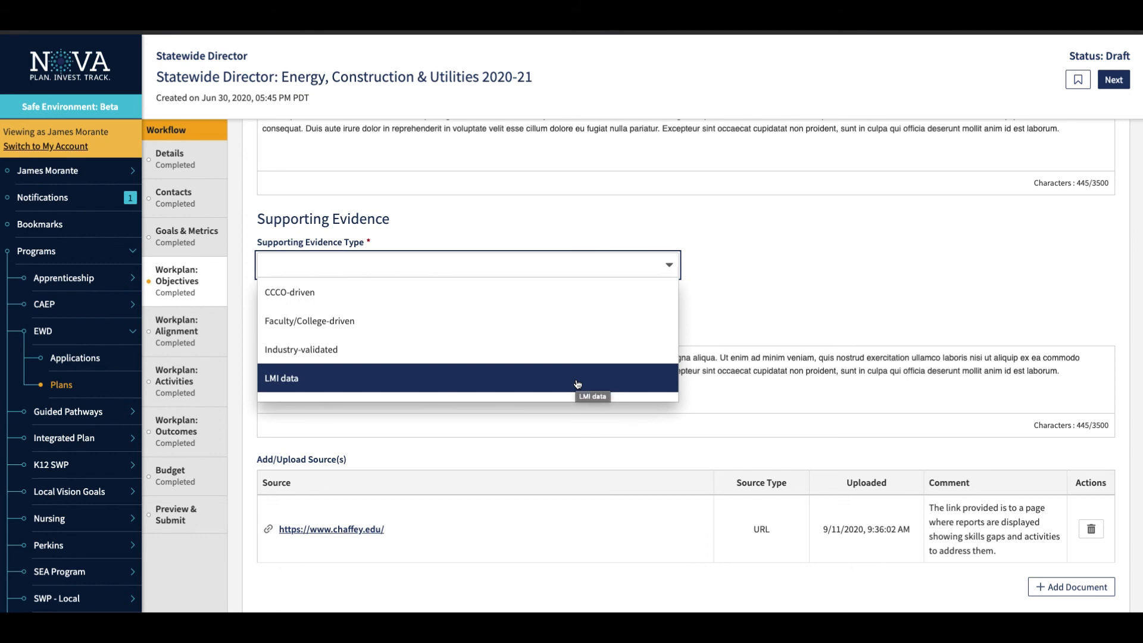
scroll(580, 369, "down", 2)
scroll(577, 360, "up", 2)
left_click(473, 381)
Examine the objective's evidence description and source list, check the source types offered for a new document, and close the upload form.
scroll(755, 304, "down", 3)
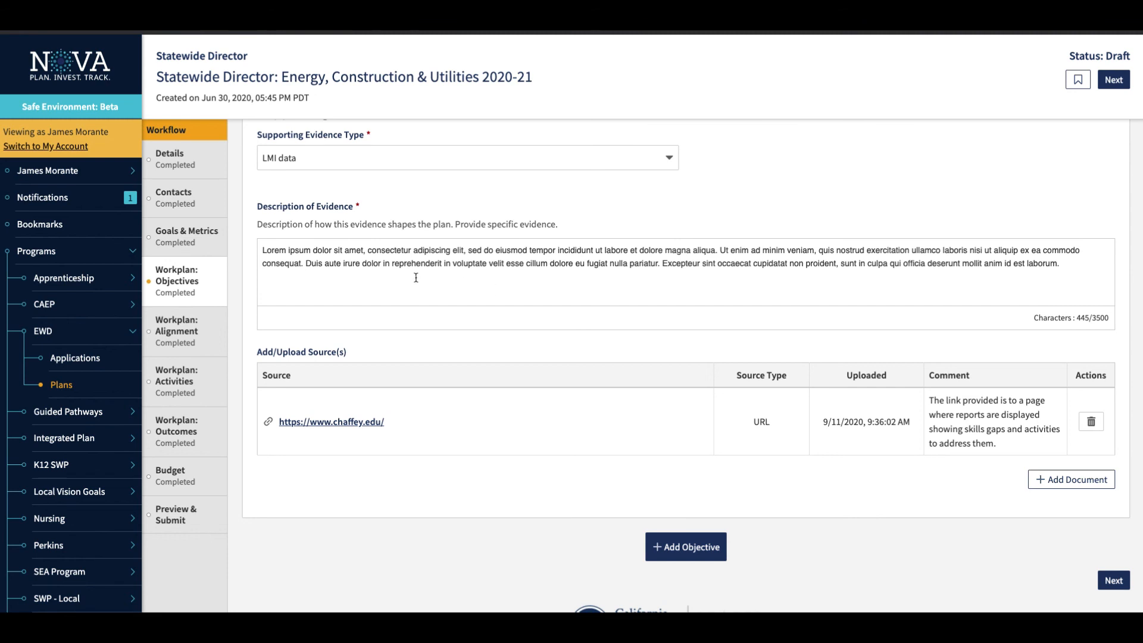
scroll(410, 283, "down", 1)
scroll(409, 282, "down", 3)
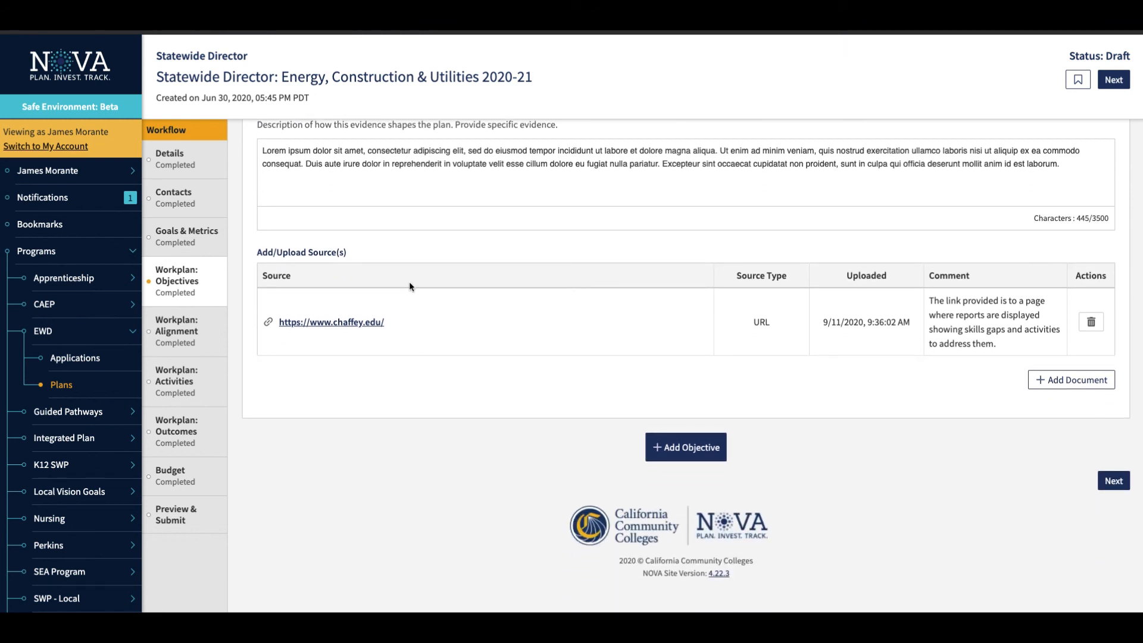
left_click(1058, 381)
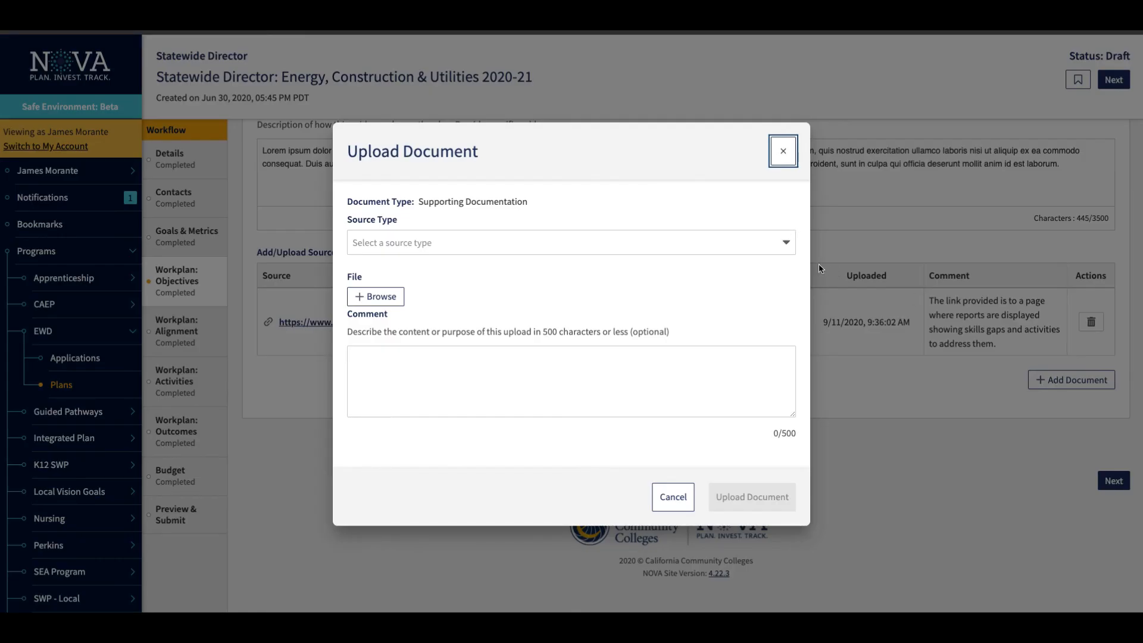
left_click(729, 243)
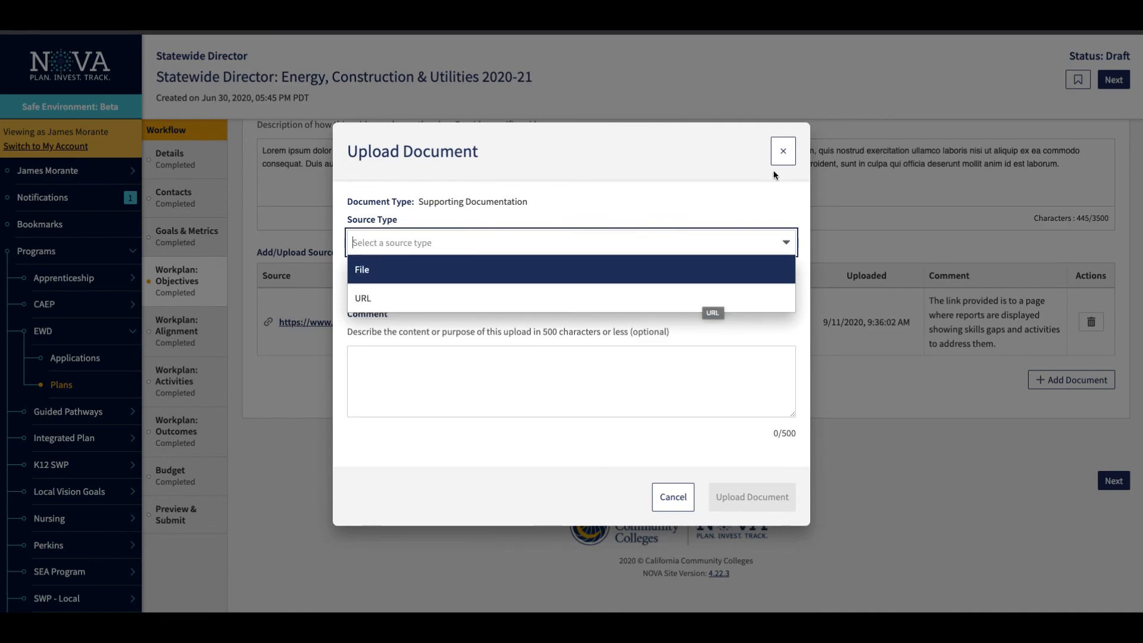
left_click(783, 150)
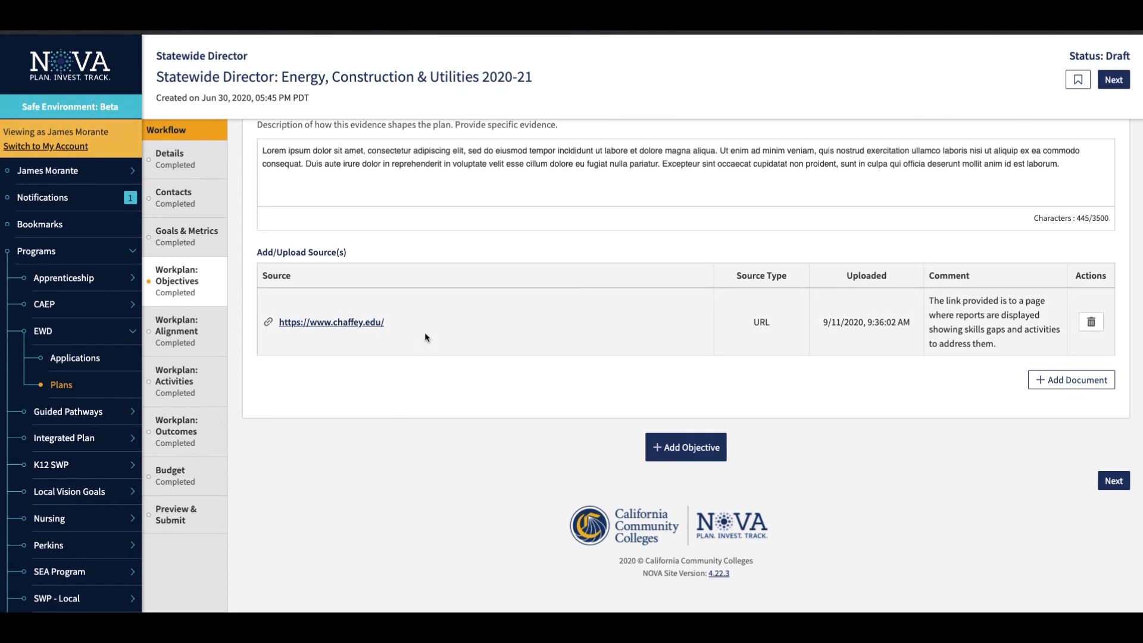
Add a blank second objective to the workplan and delete it again.
scroll(424, 332, "up", 1)
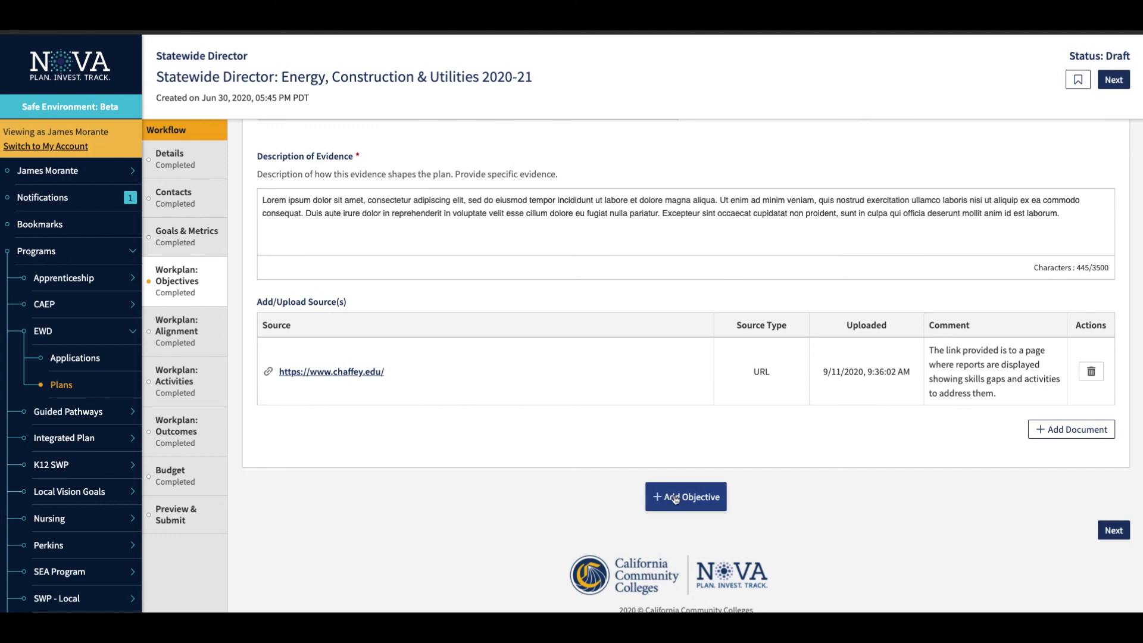
left_click(674, 498)
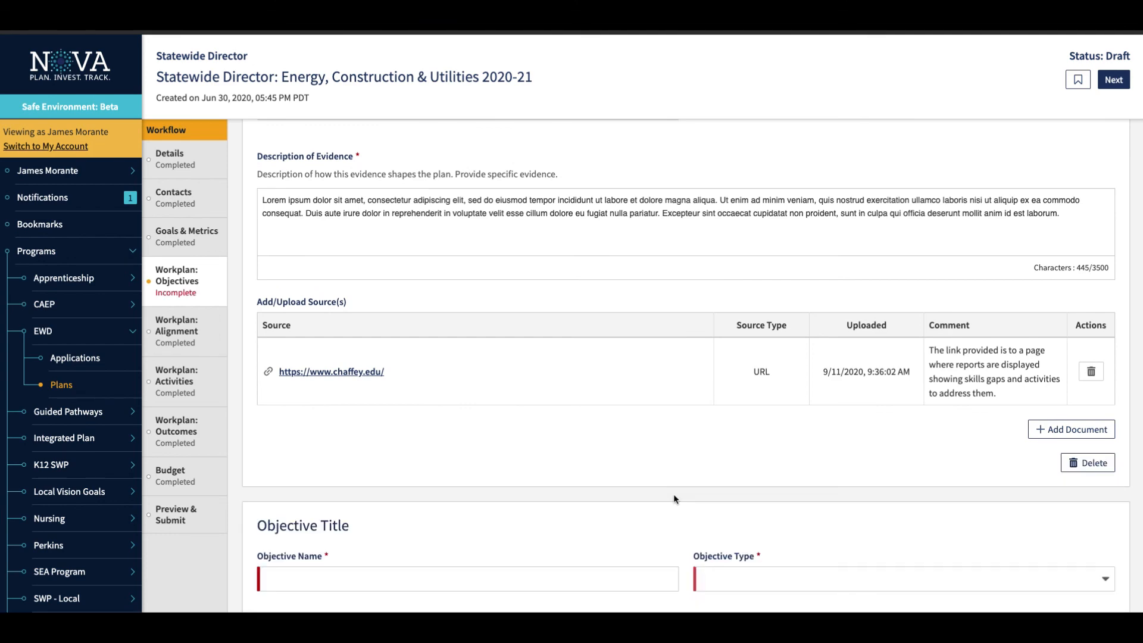
scroll(675, 499, "down", 10)
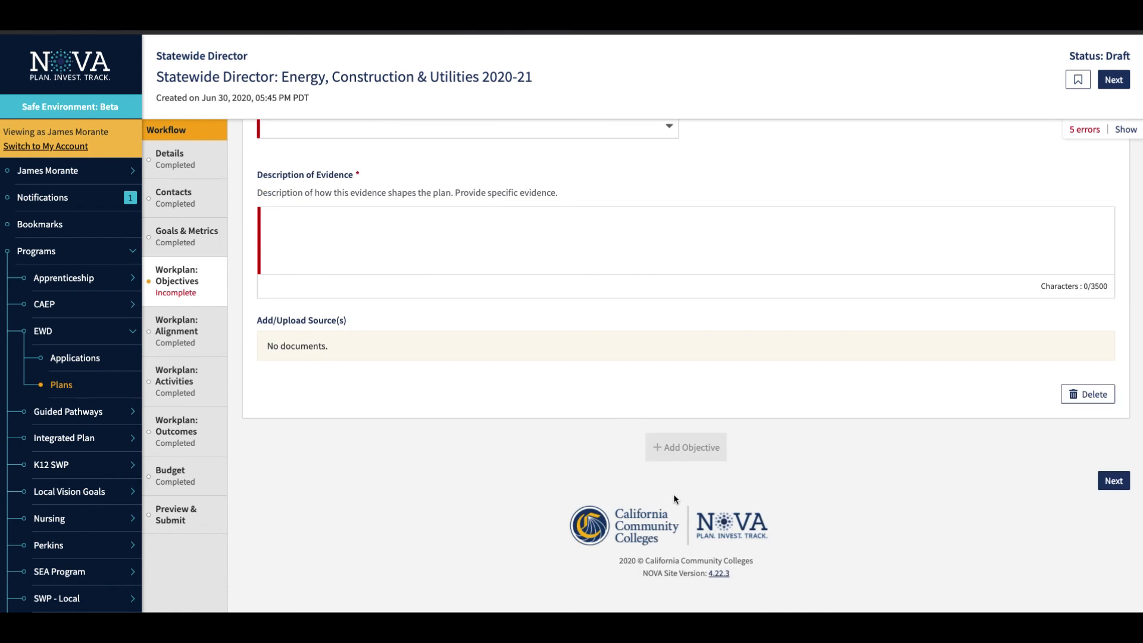
left_click(1093, 395)
left_click(723, 88)
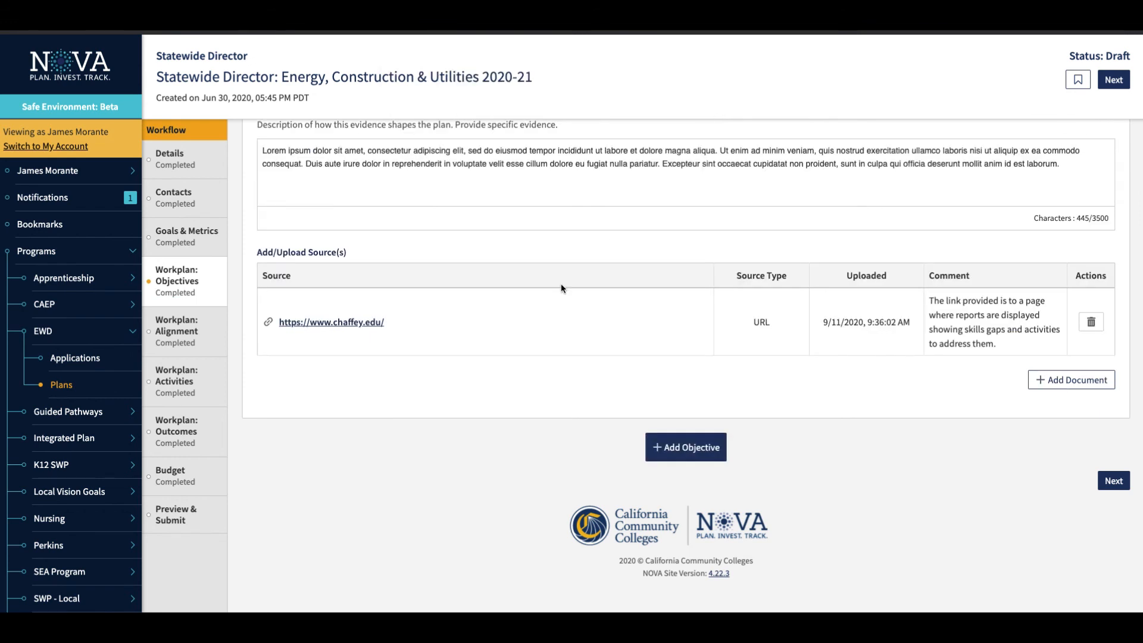
In the Workplan: Alignment section, set the Renewable Energy Technicians alignment type to Regional Scaling.
left_click(180, 333)
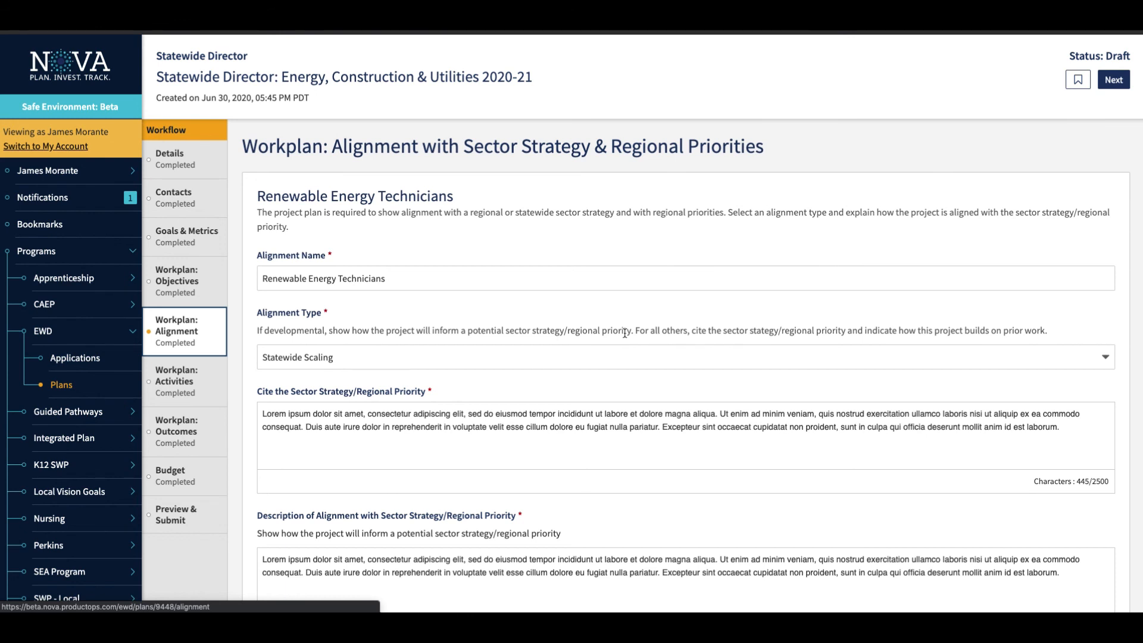
left_click(435, 280)
scroll(435, 279, "down", 2)
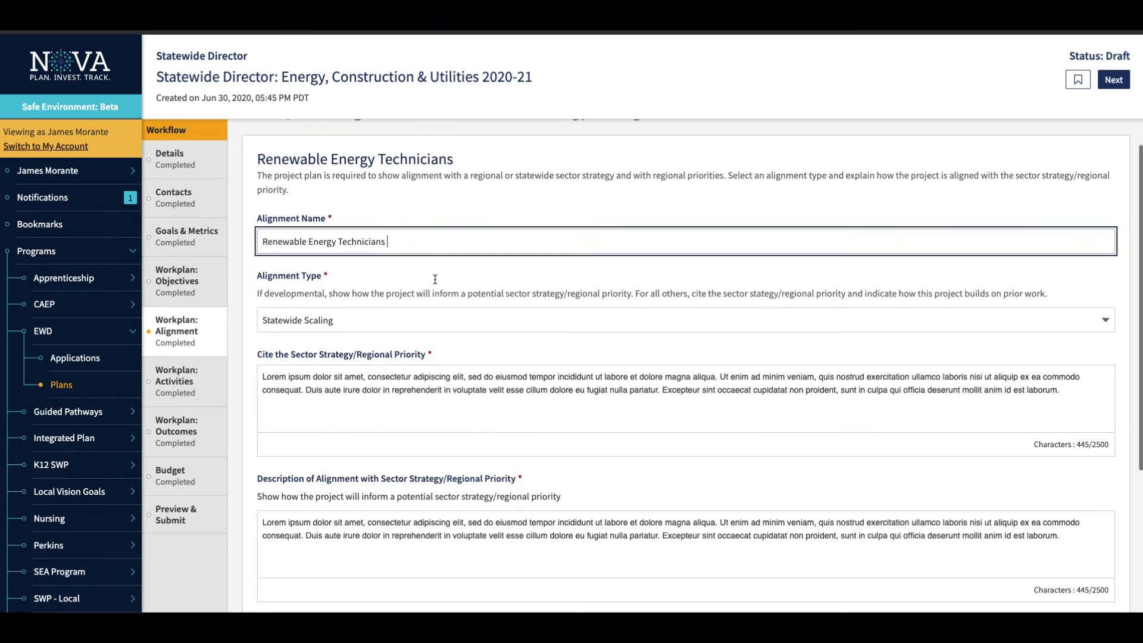
scroll(435, 279, "down", 2)
left_click(493, 282)
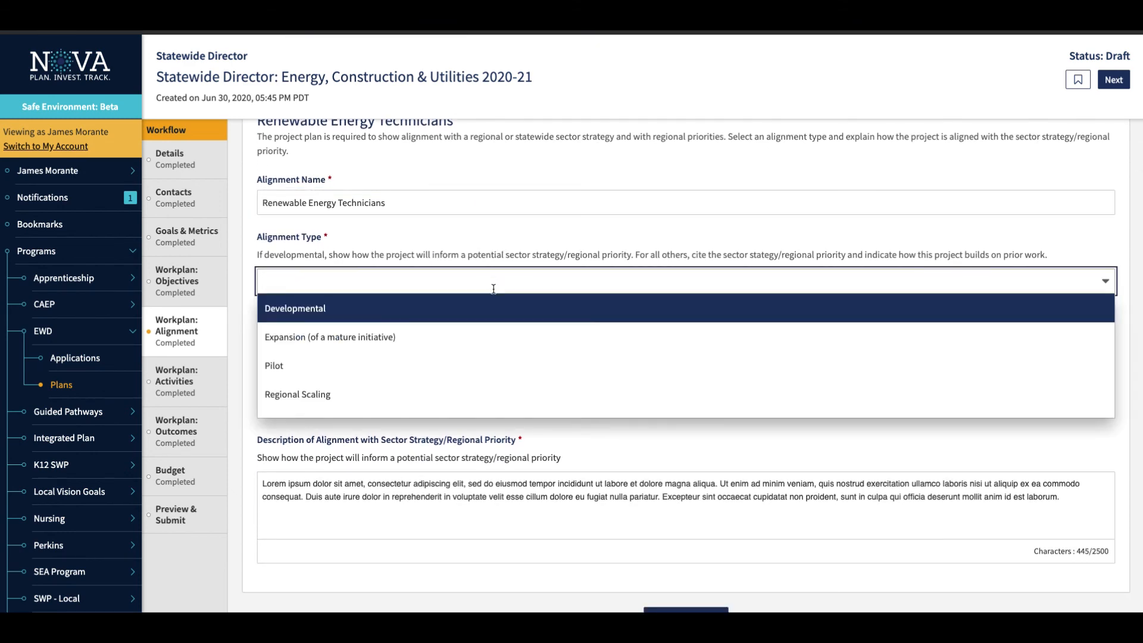
scroll(492, 345, "down", 1)
scroll(491, 345, "up", 2)
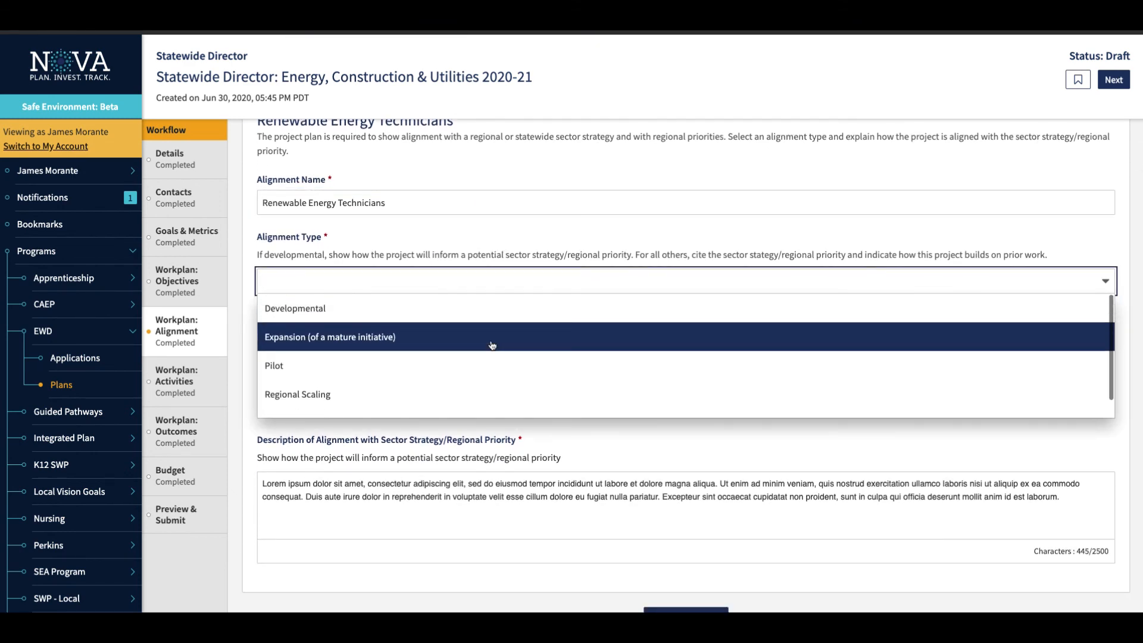
left_click(458, 404)
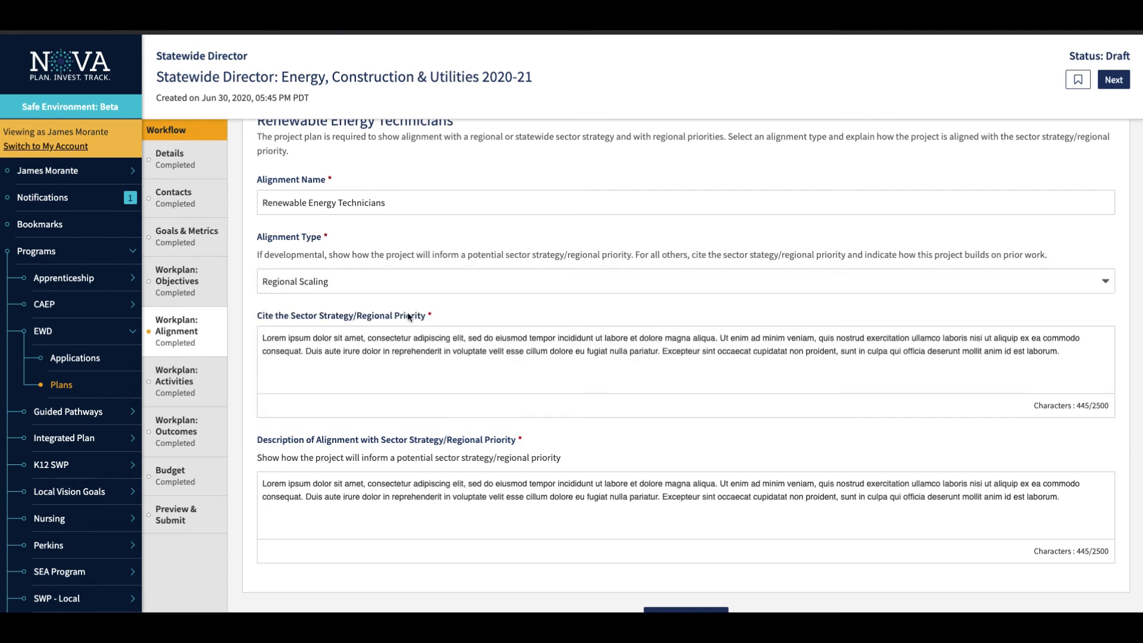
Add a blank second alignment below Renewable Energy Technicians and delete it again.
scroll(409, 317, "down", 3)
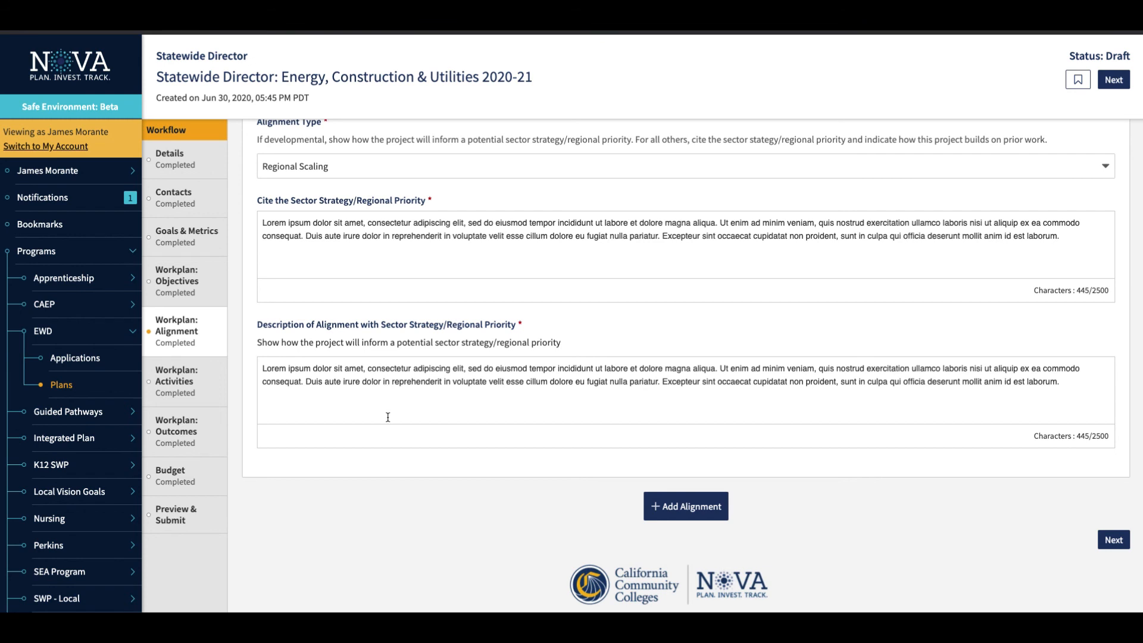
left_click(674, 507)
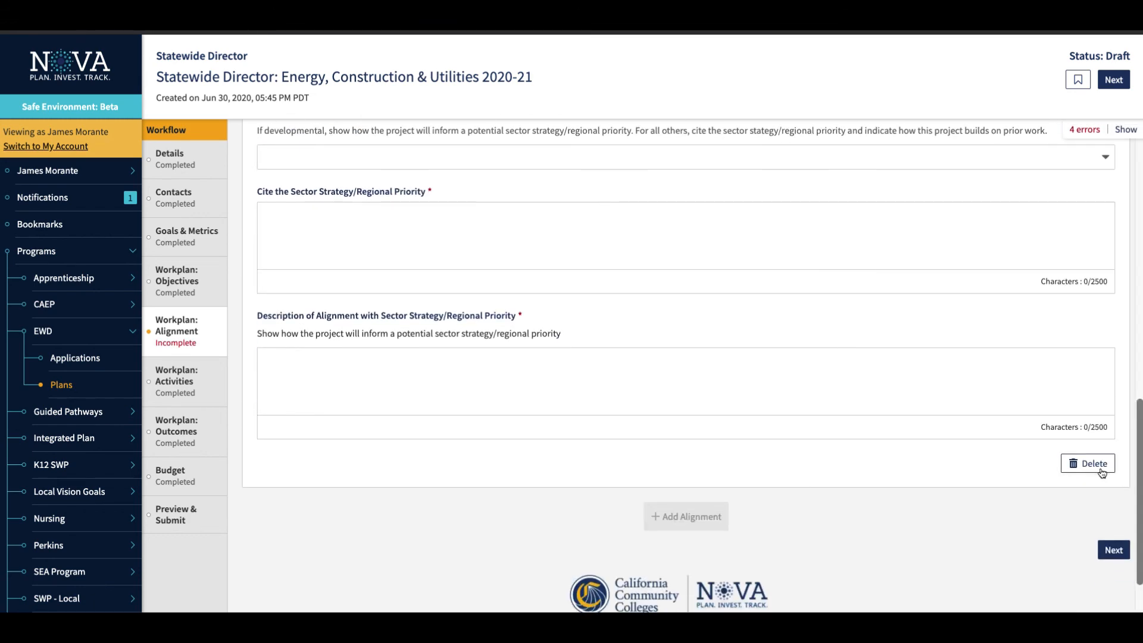
left_click(1100, 468)
left_click(713, 85)
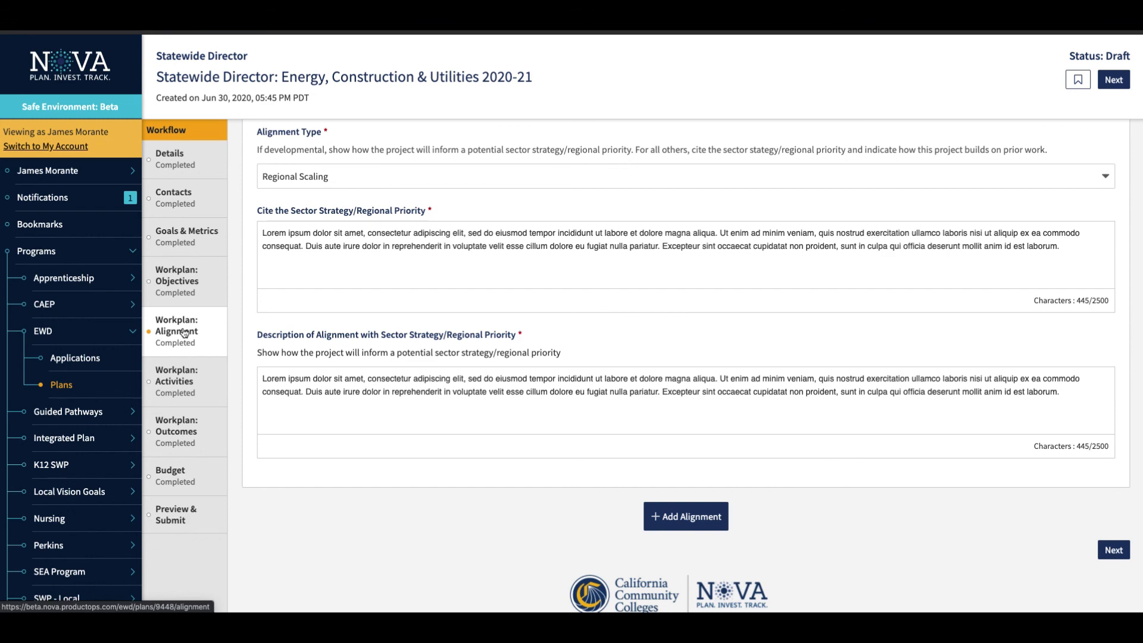
In the Workplan: Activities section, select Student Skills Gaps as the objective for the Partner with Industry through shared objectives activity.
left_click(180, 376)
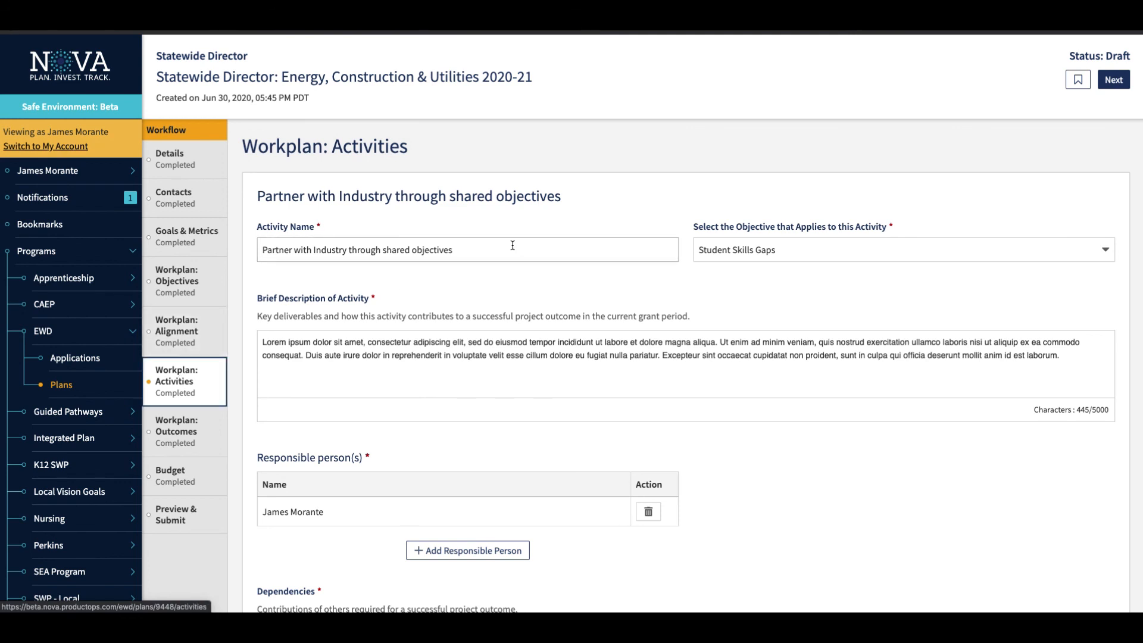
left_click(801, 249)
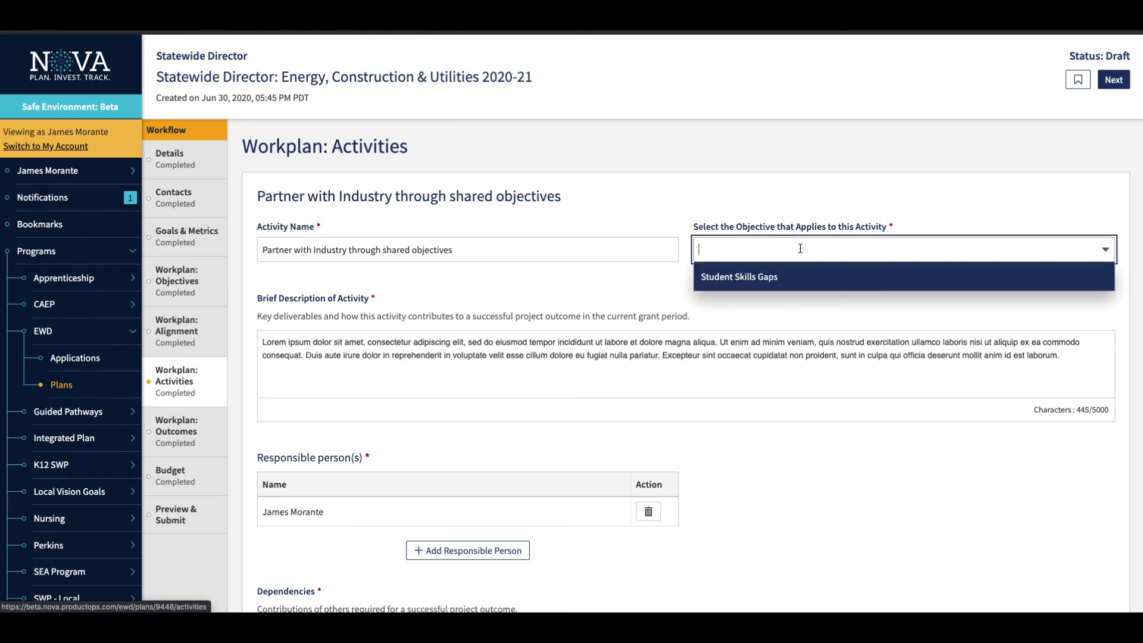
left_click(780, 285)
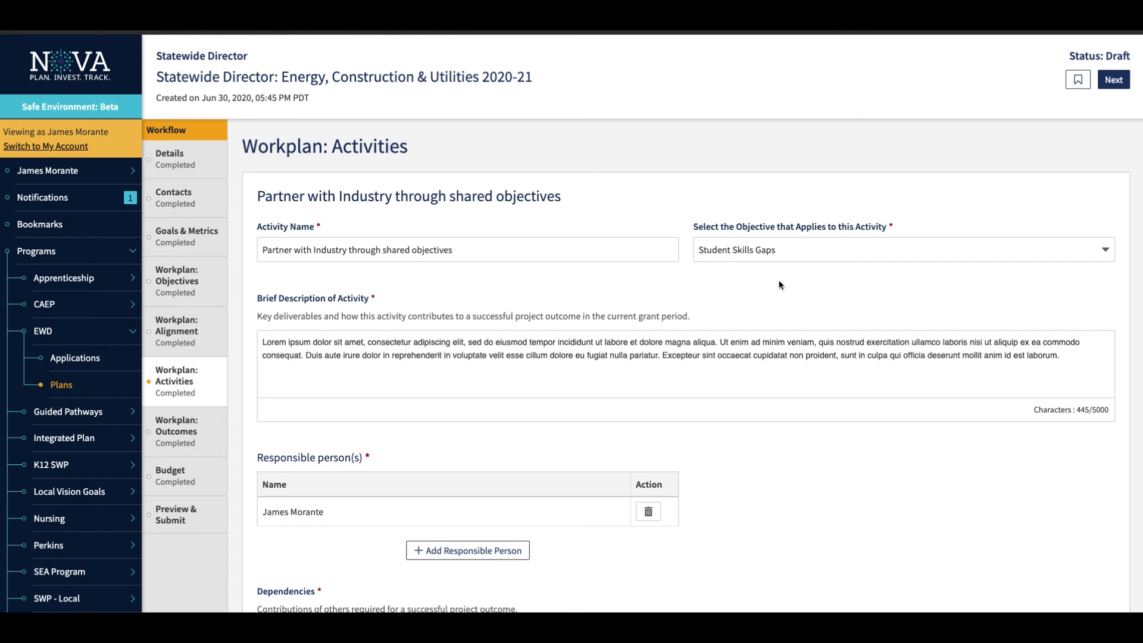
left_click(485, 373)
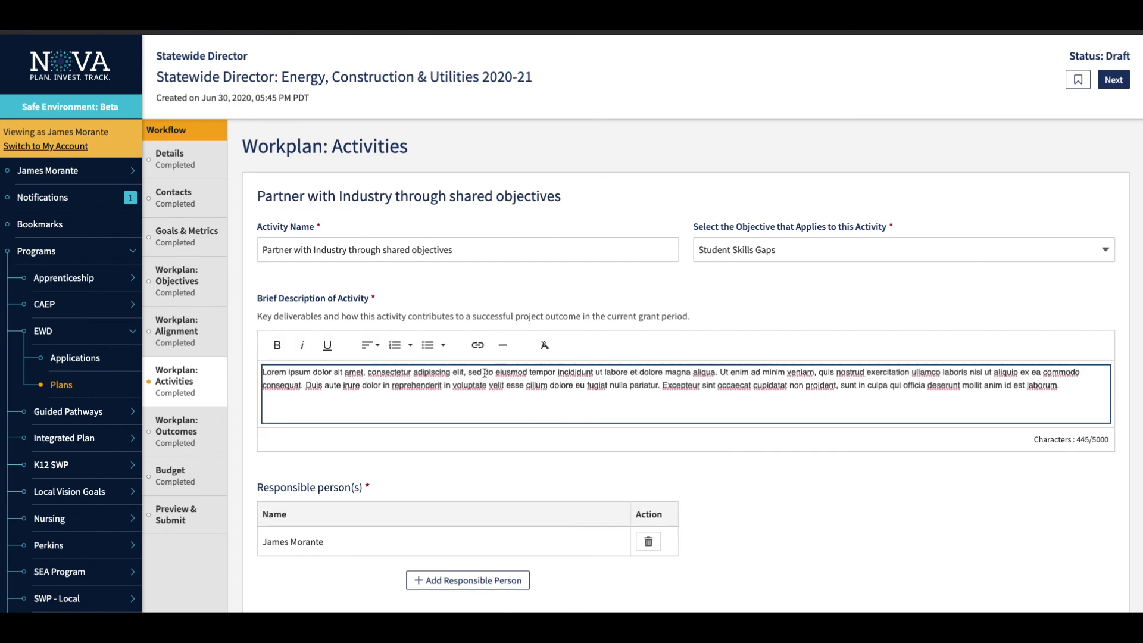
Add the other available contact as a second responsible person for the Partner with Industry through shared objectives activity.
scroll(485, 373, "down", 3)
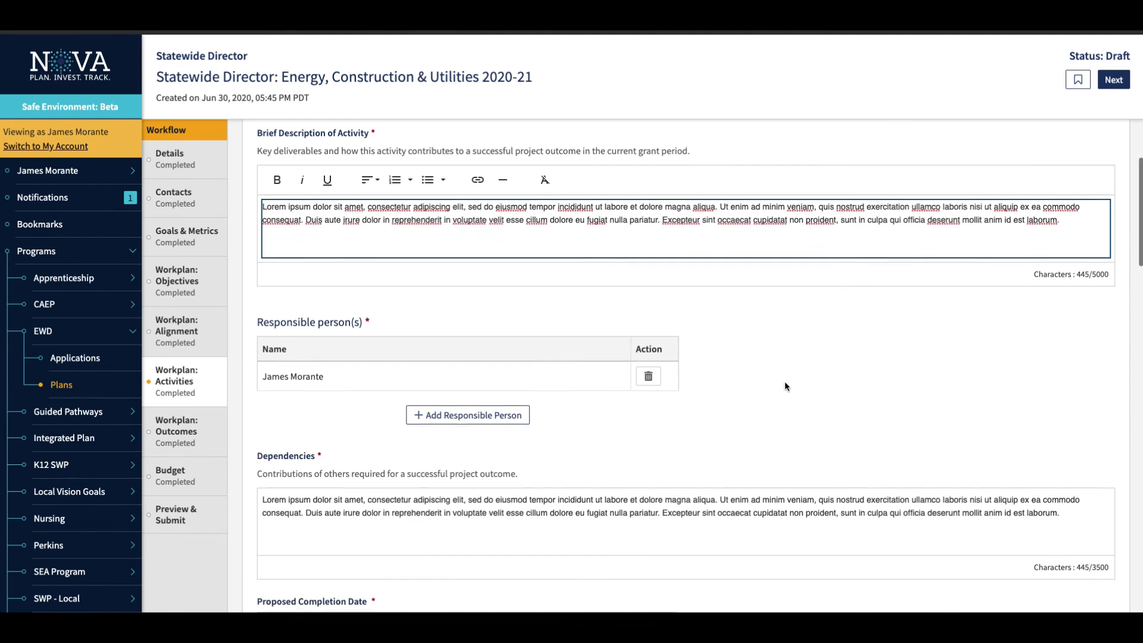
scroll(785, 387, "down", 2)
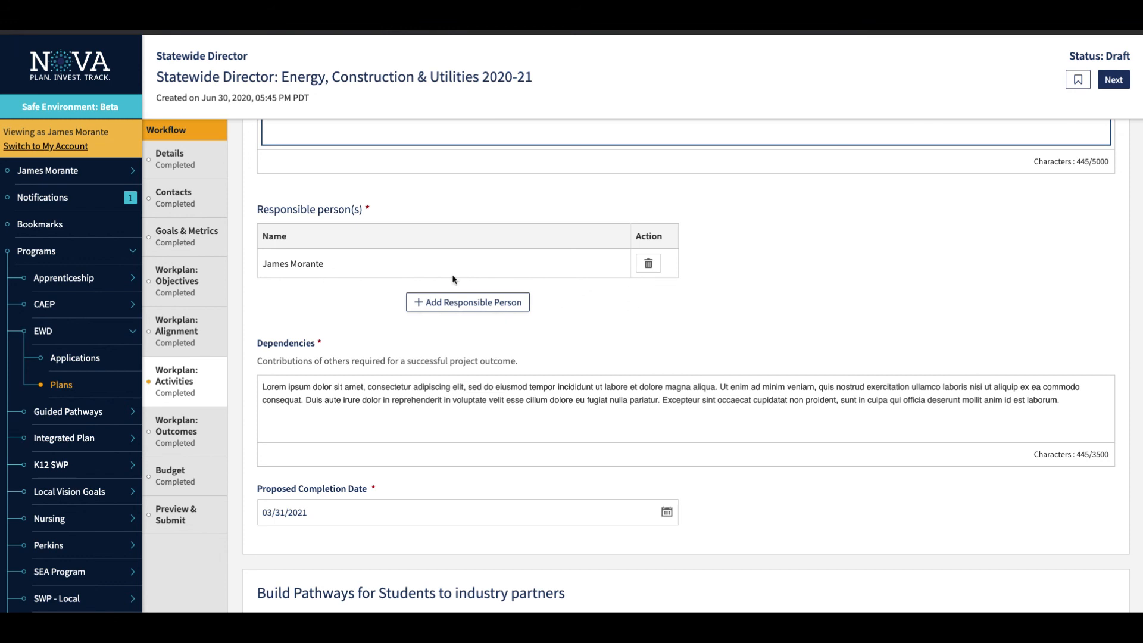
left_click(437, 303)
left_click(637, 350)
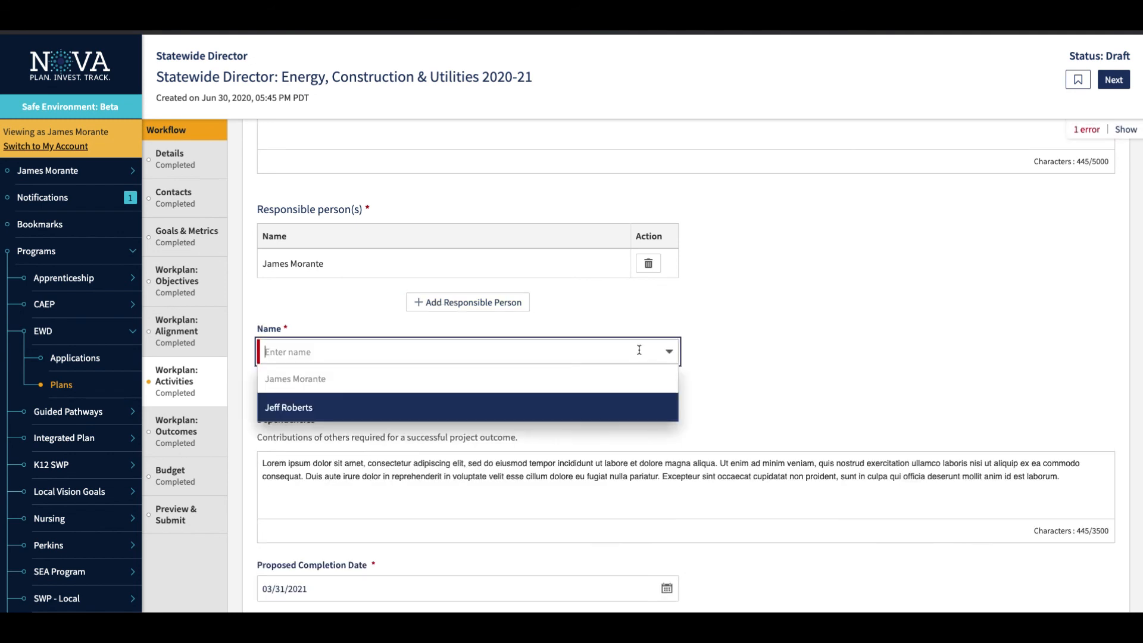
left_click(318, 408)
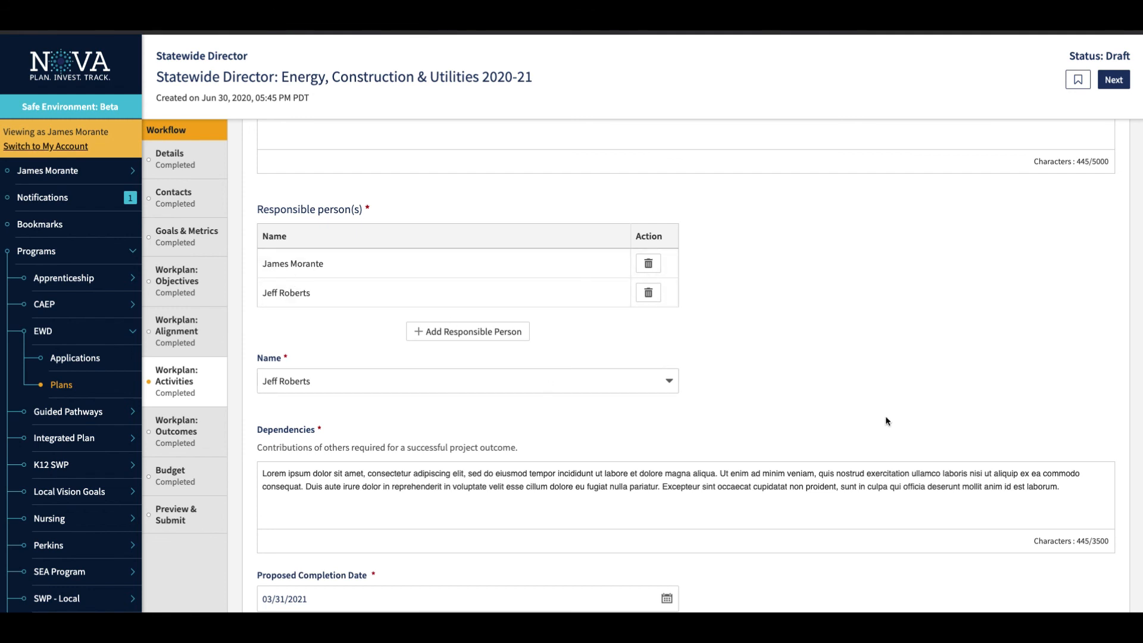
Look through the remaining activities, add a blank activity after the student survey one, and delete it again.
scroll(885, 416, "down", 3)
scroll(886, 421, "down", 1)
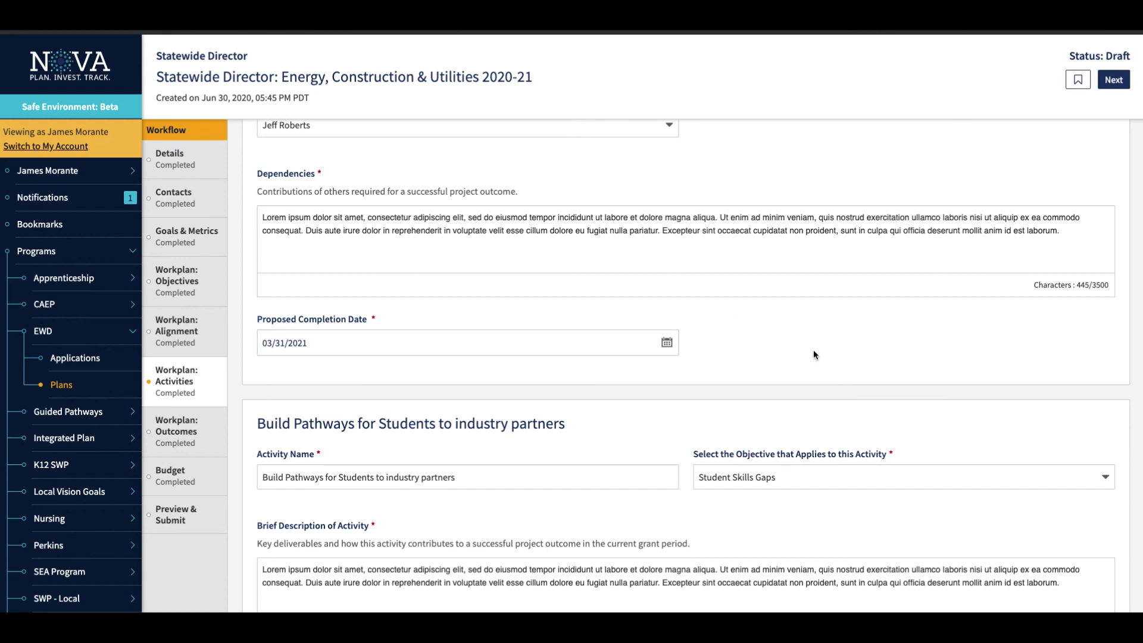
scroll(815, 354, "down", 4)
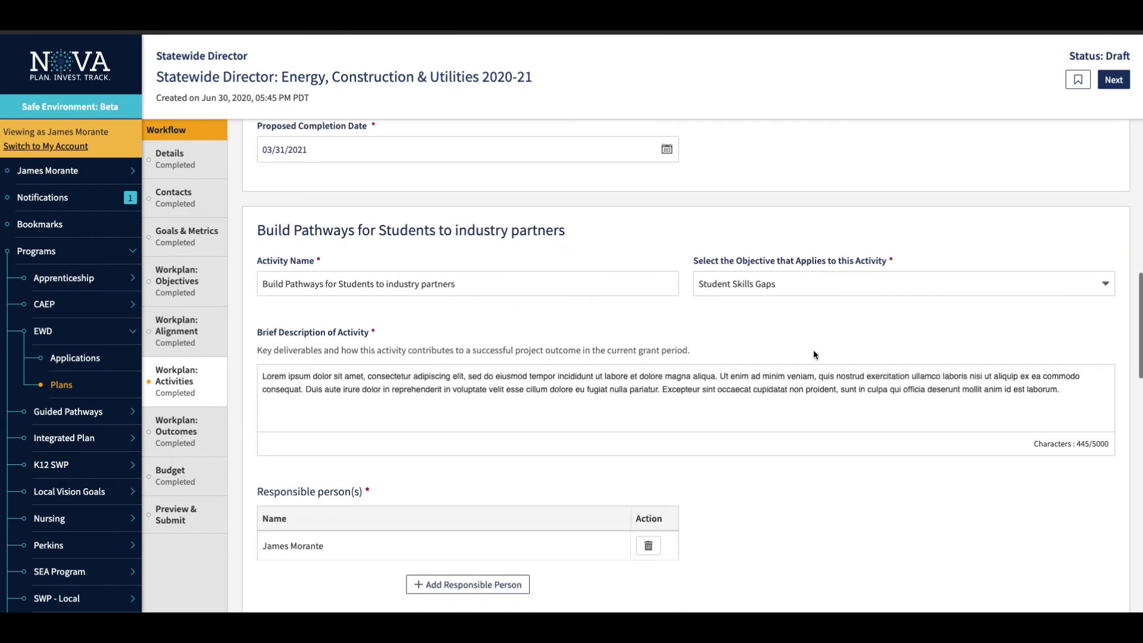
scroll(814, 355, "down", 8)
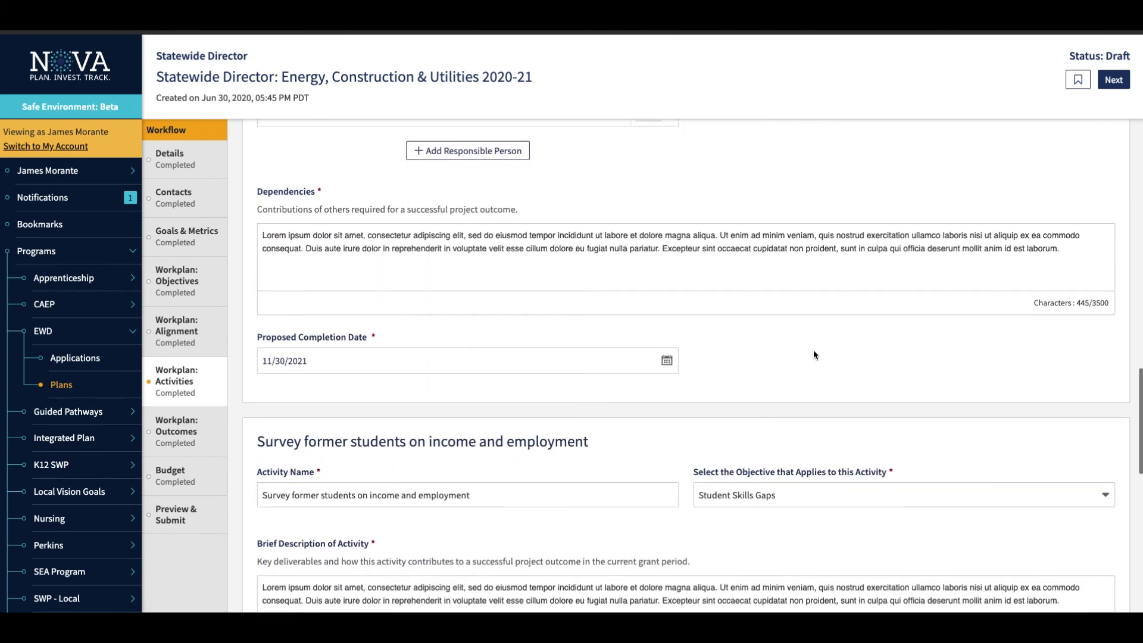
scroll(815, 355, "down", 5)
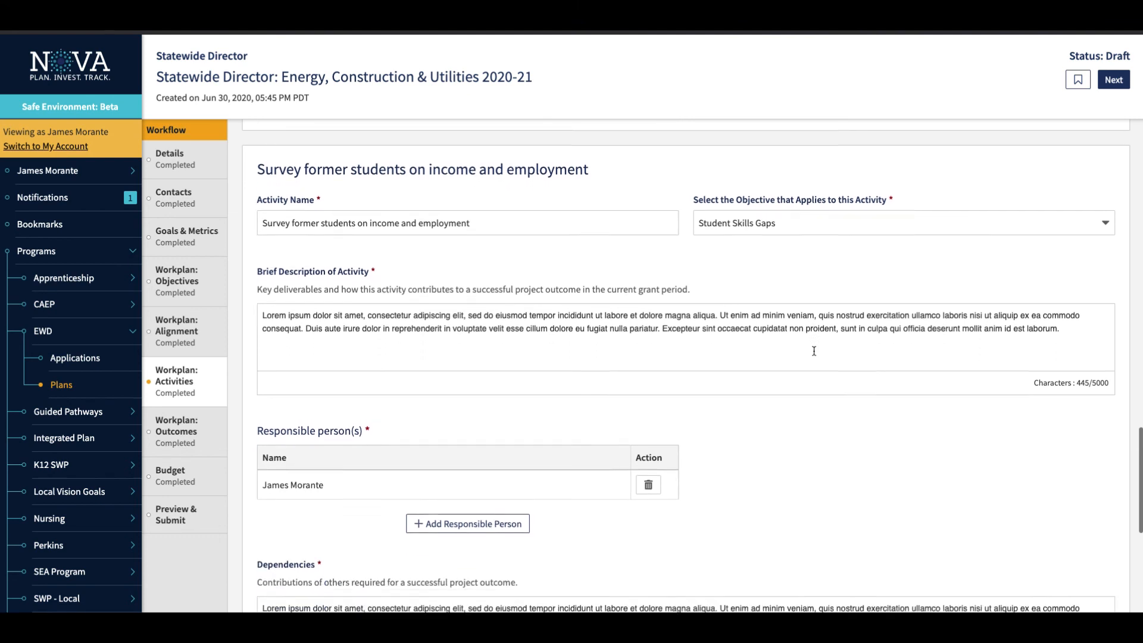
scroll(814, 351, "down", 4)
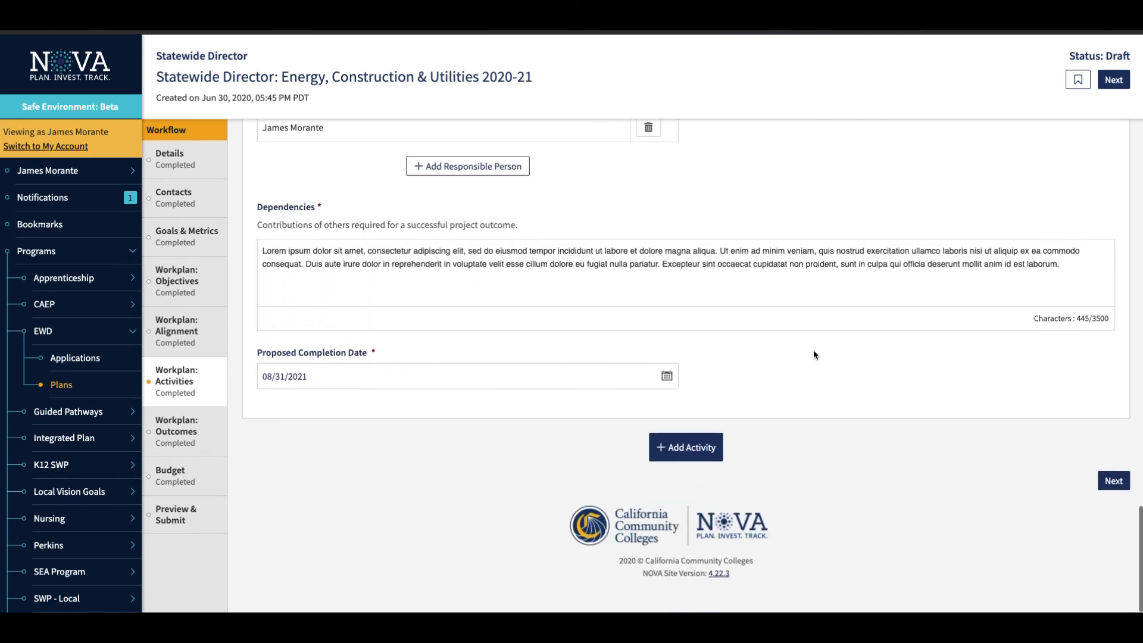
left_click(677, 451)
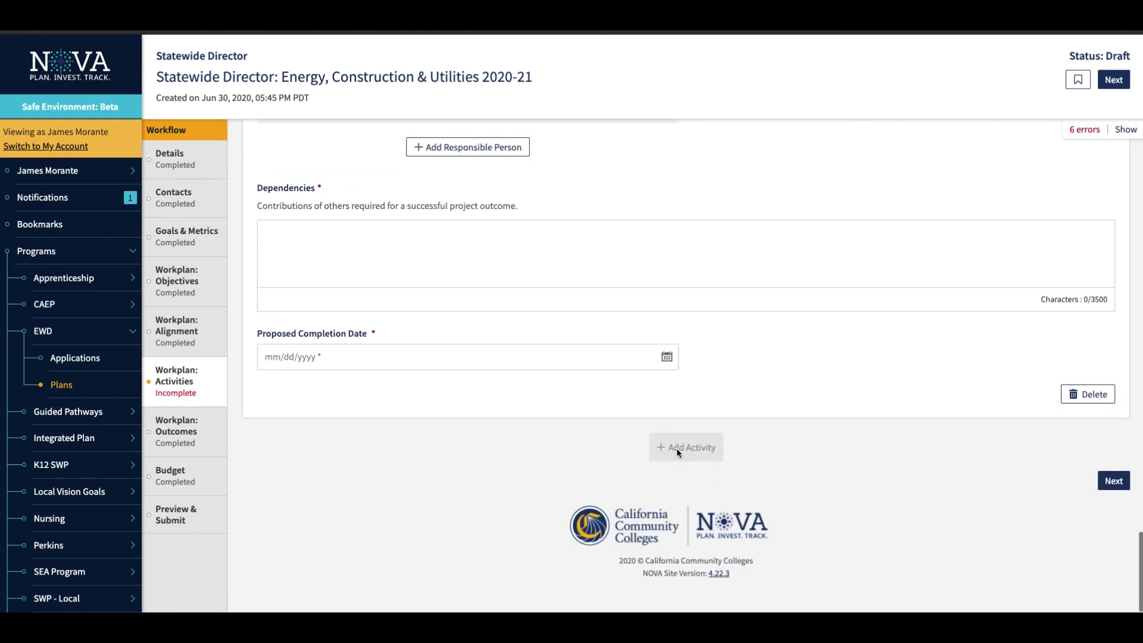
left_click(1078, 395)
left_click(708, 85)
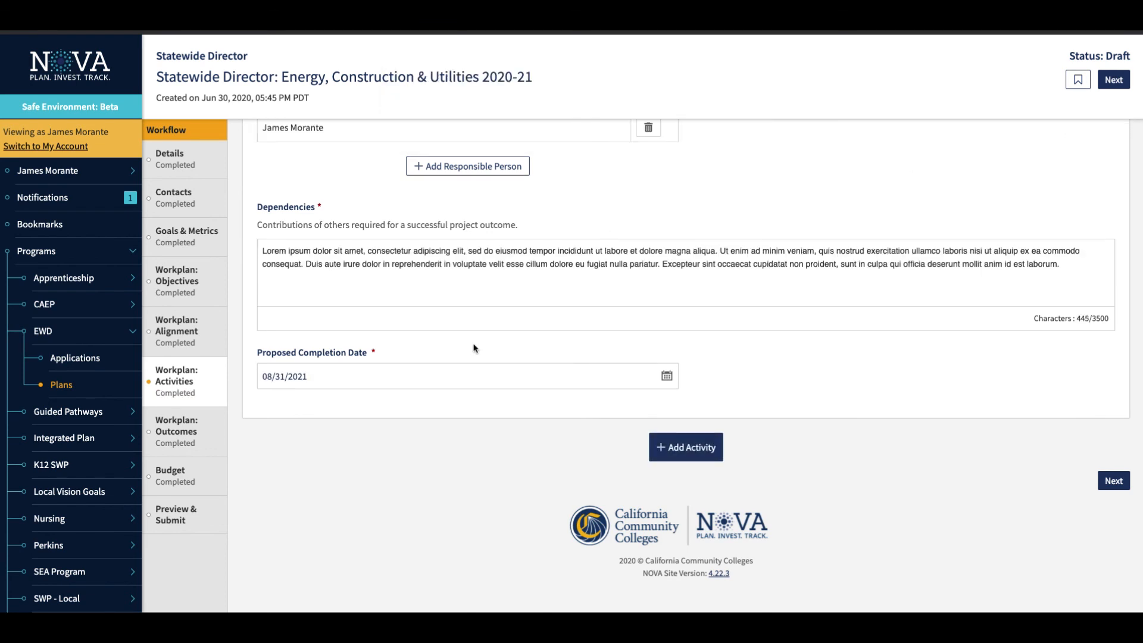
In the Workplan: Outcomes section, set the Increase Supply of Renewable Energy Techs outcome's activity to Partner with Industry through shared objectives.
left_click(172, 440)
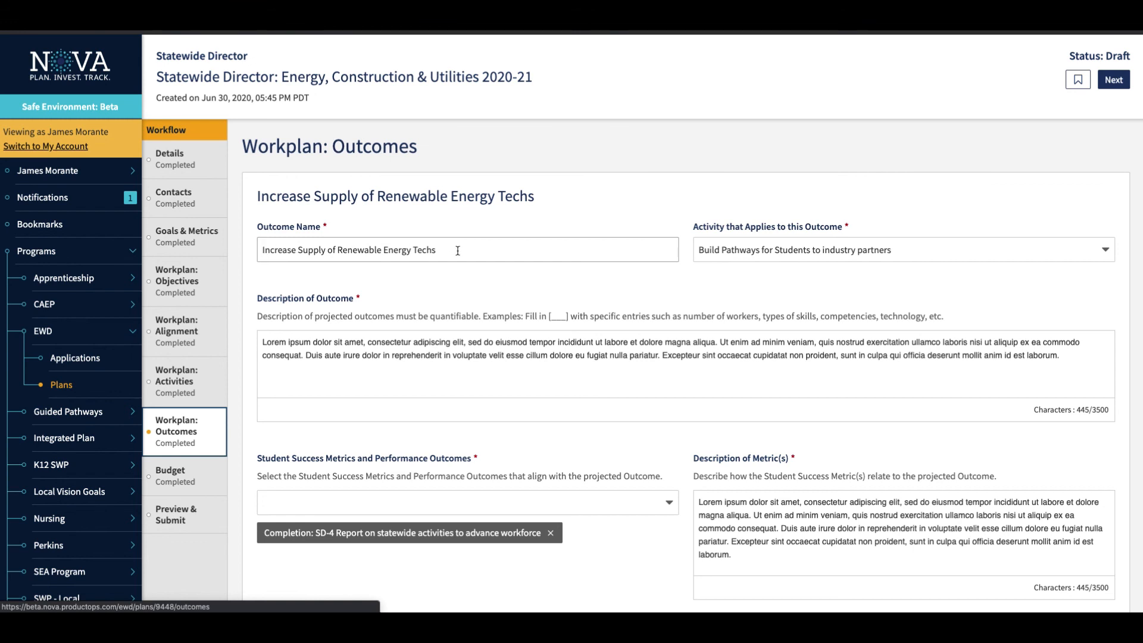
left_click(929, 249)
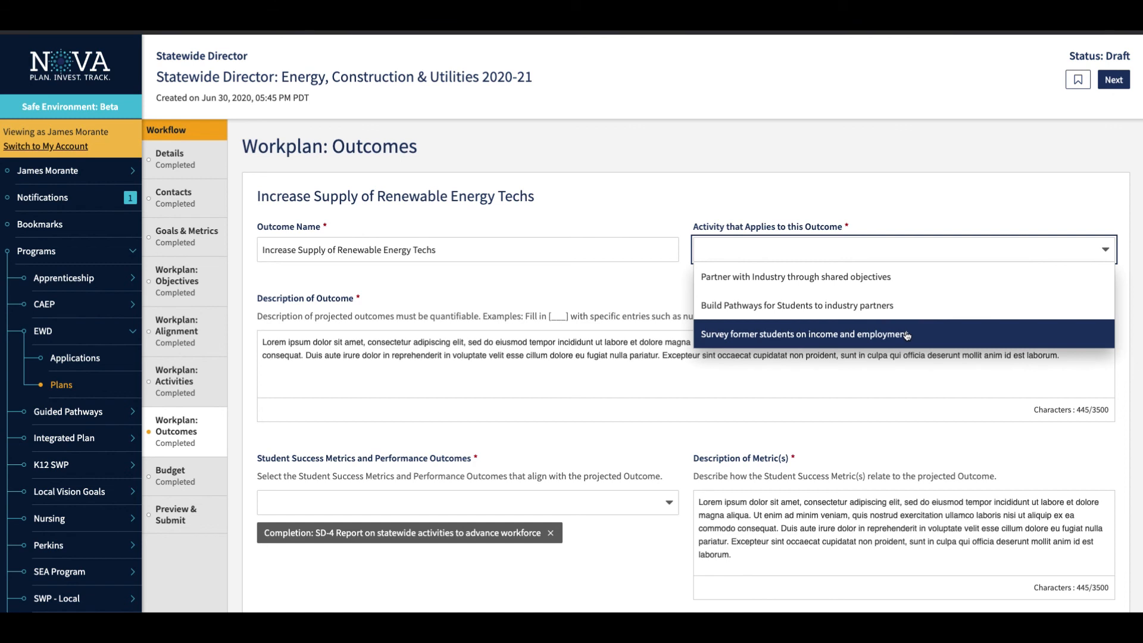
left_click(888, 284)
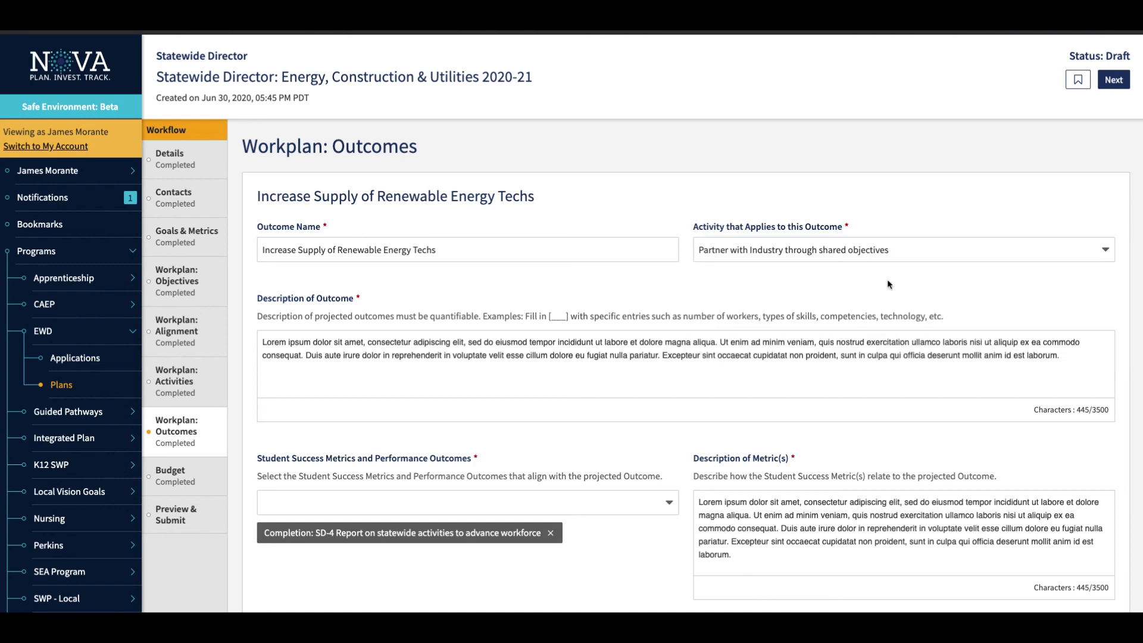
Review the metric choices for the Increase Supply of Renewable Energy Techs outcome and look through the remaining workplan outcomes.
scroll(502, 383, "down", 3)
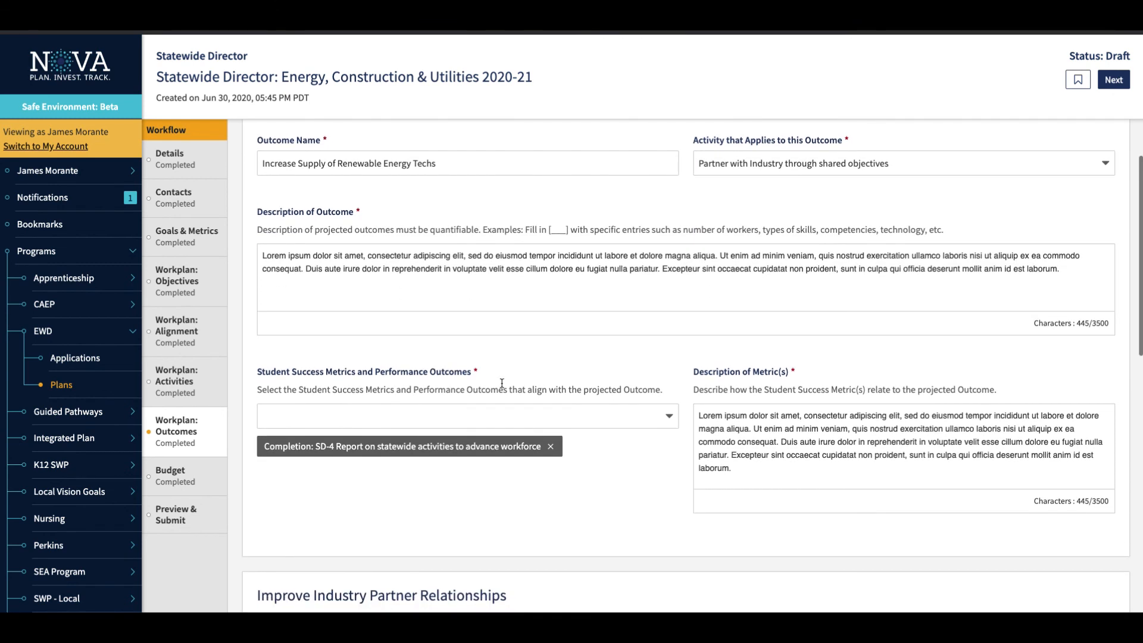
scroll(456, 339, "down", 4)
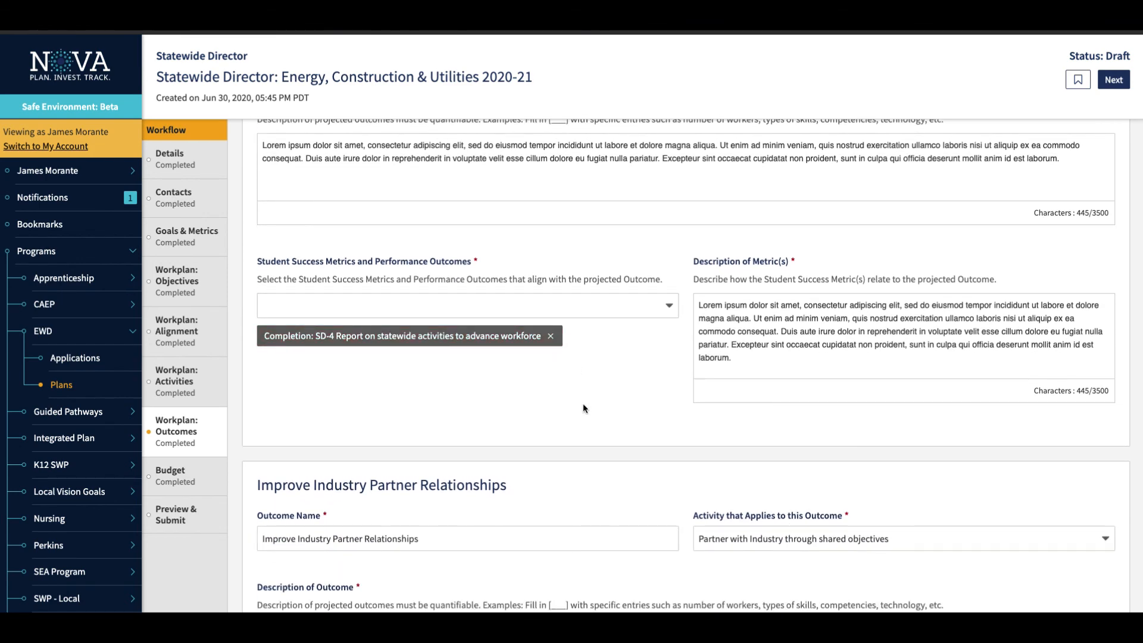
left_click(650, 306)
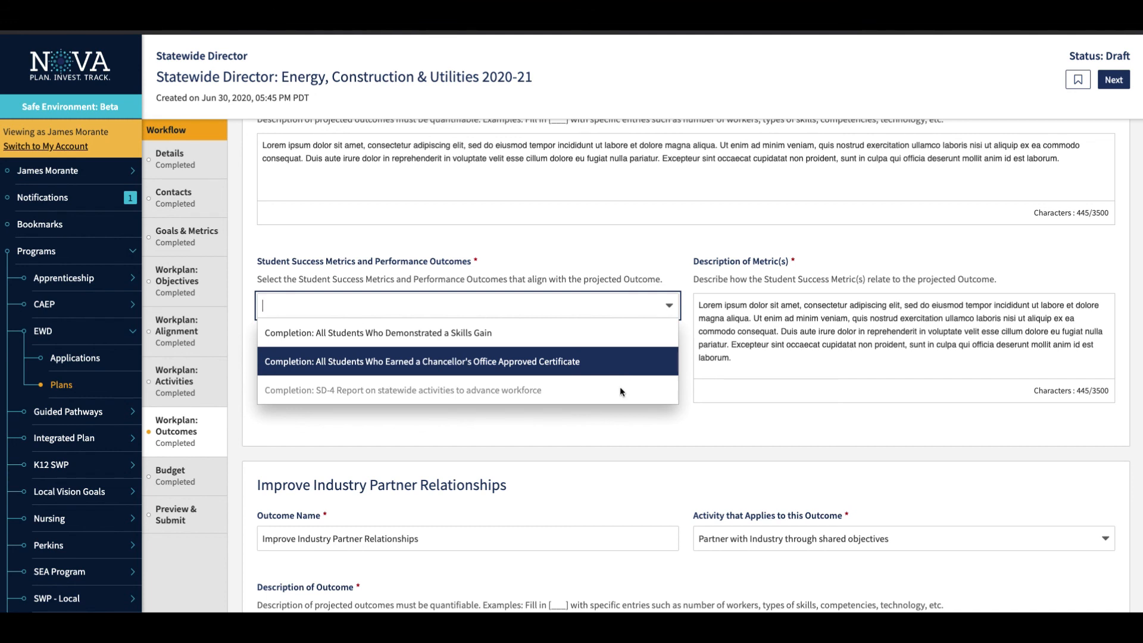
left_click(622, 422)
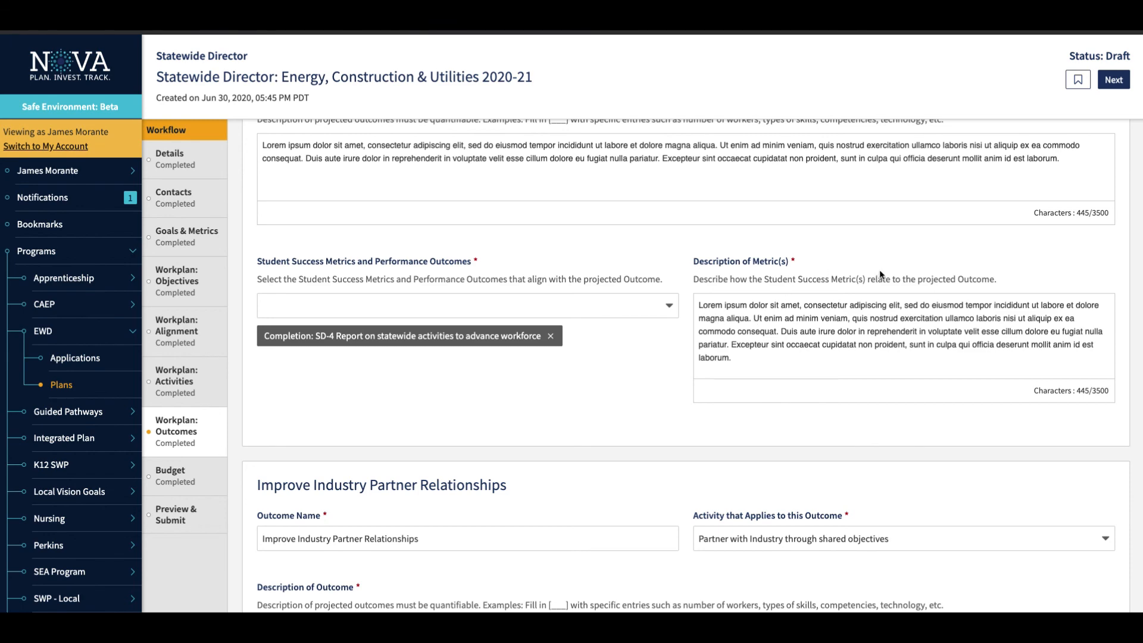
scroll(585, 388, "down", 5)
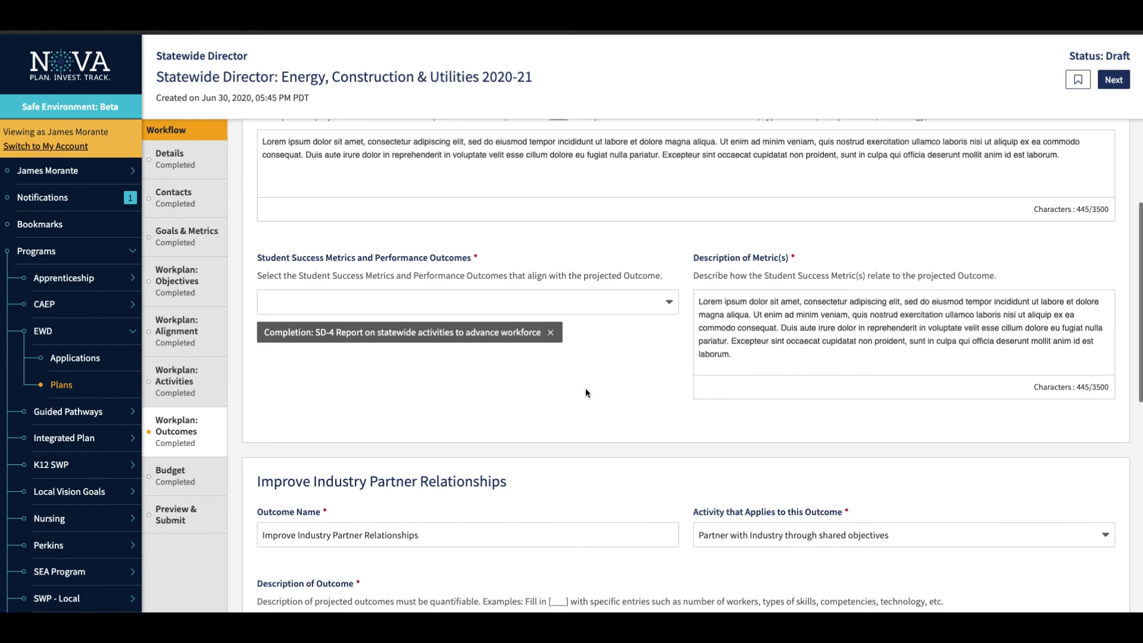
scroll(585, 387, "down", 5)
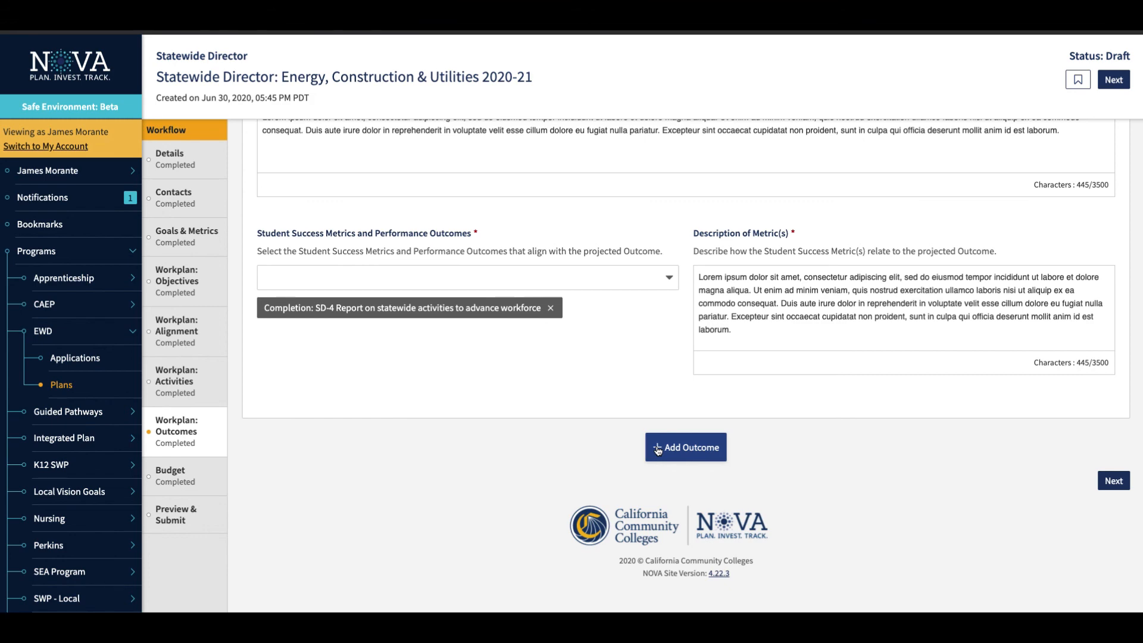
left_click(658, 448)
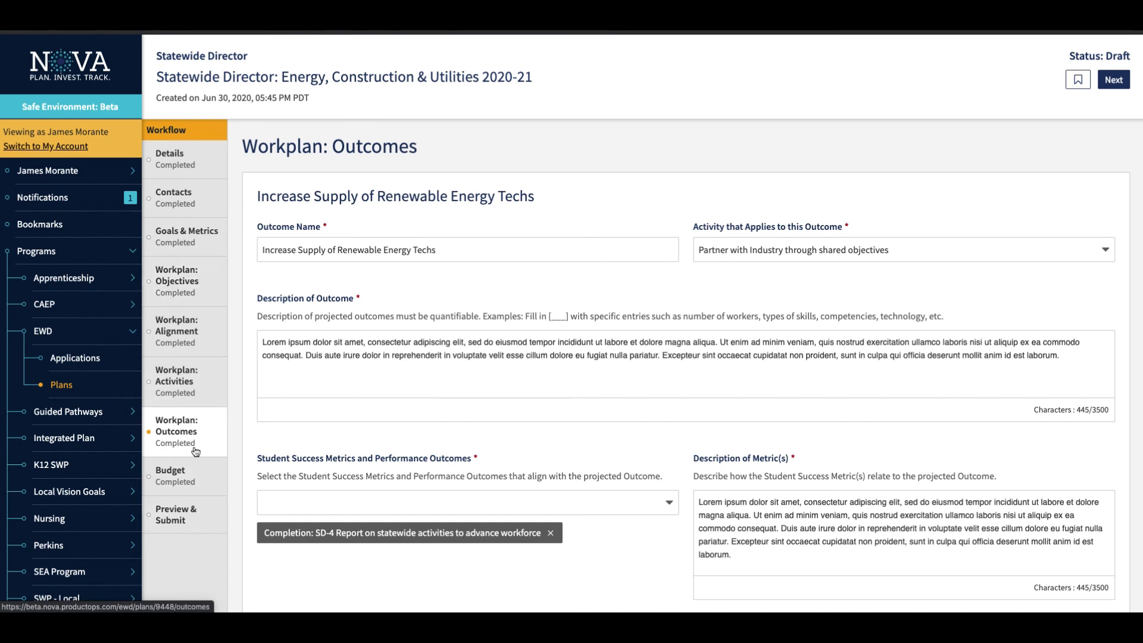
In the Budget section, select 2000 - Non-Instructional Salaries as the expenditure type for the Hire a industry liaison item.
left_click(192, 476)
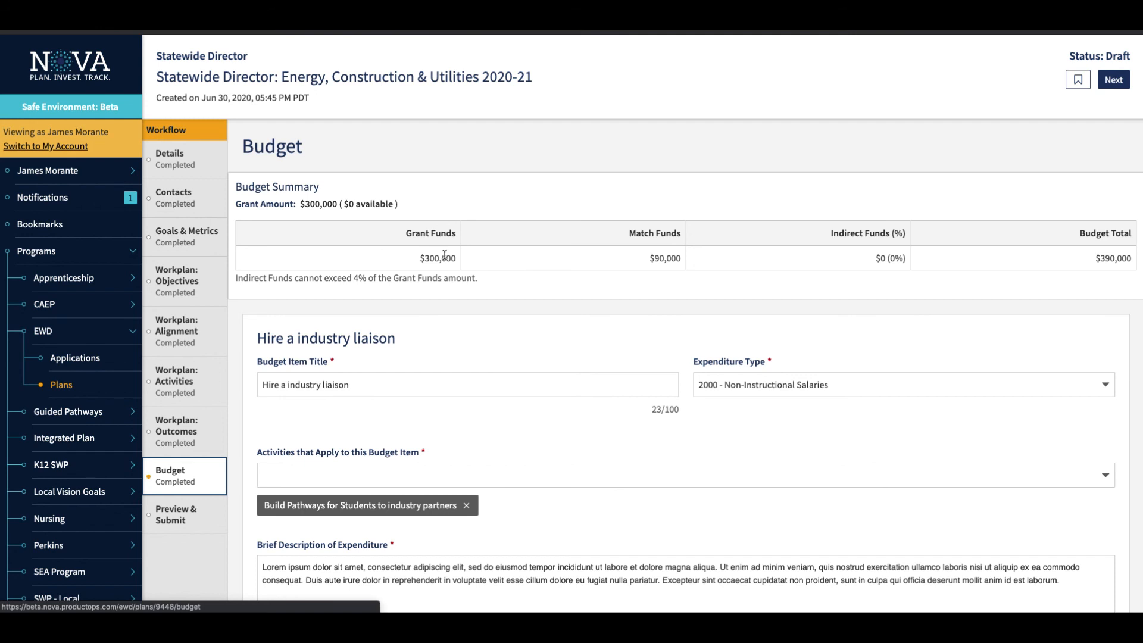
scroll(445, 256, "down", 1)
scroll(444, 255, "down", 1)
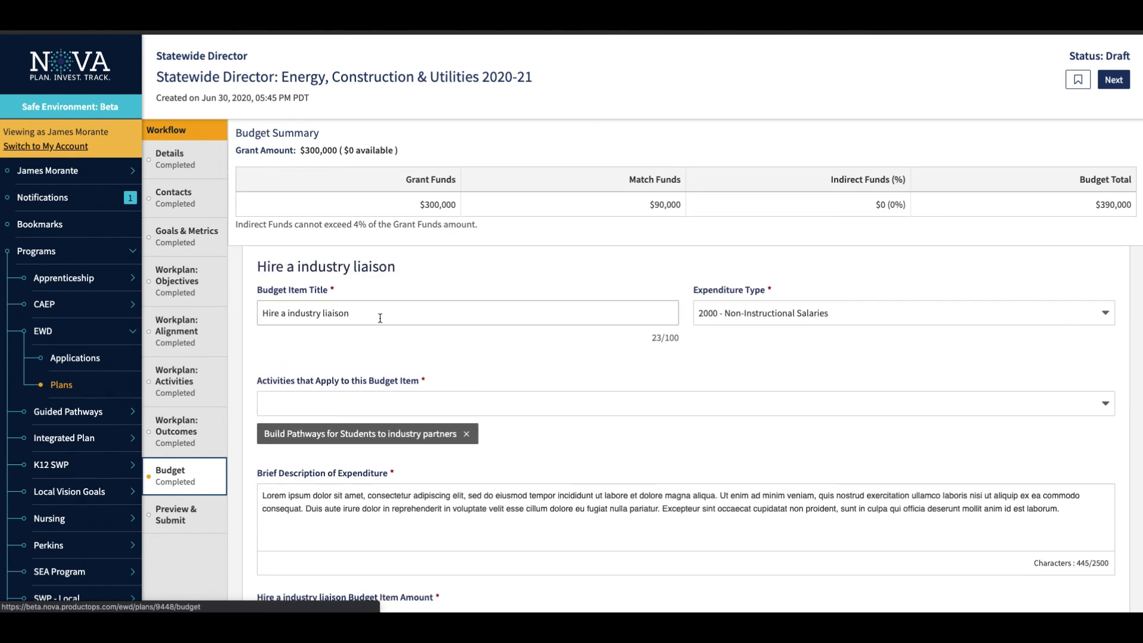
left_click(921, 318)
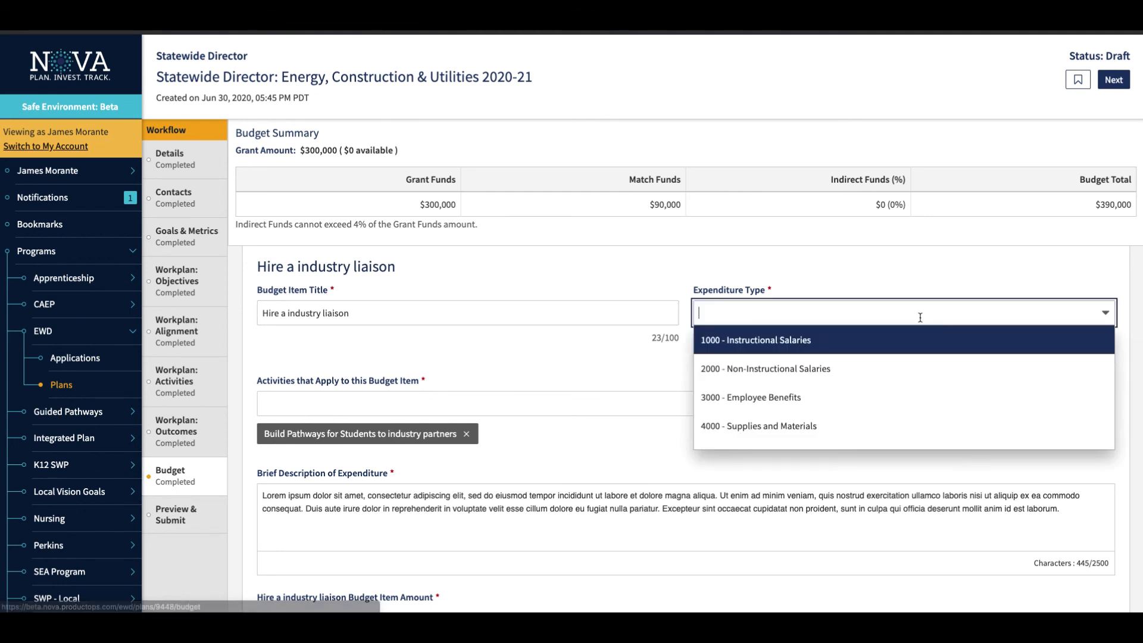
scroll(897, 449, "down", 3)
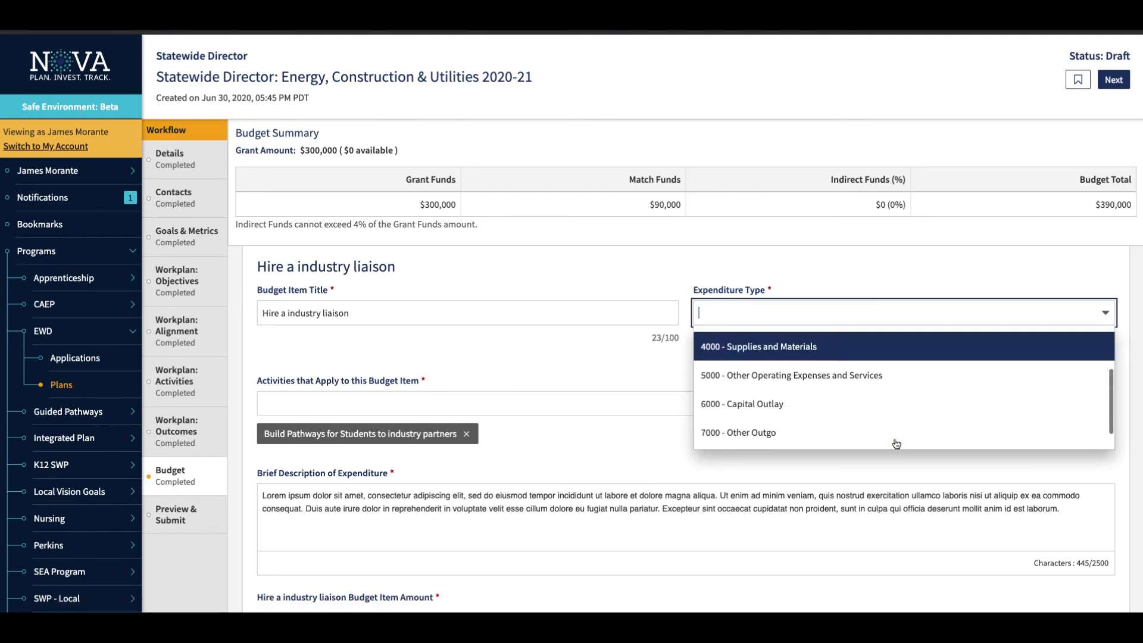
scroll(897, 447, "up", 3)
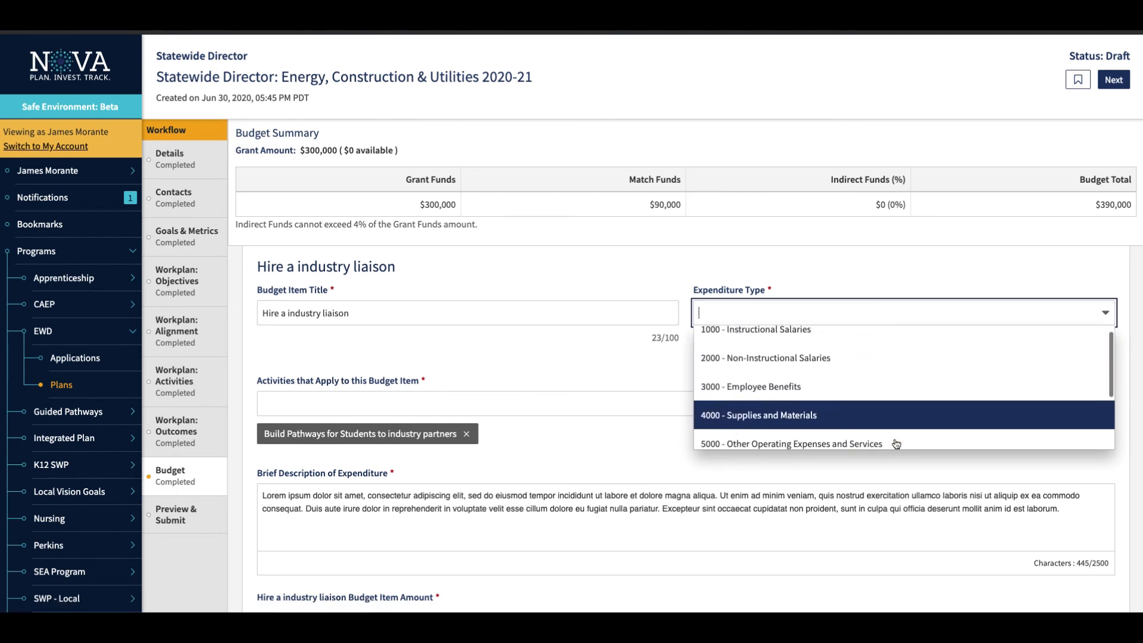
left_click(813, 357)
Set the Hire a industry liaison item's budget amount to $200,000.
scroll(510, 395, "down", 3)
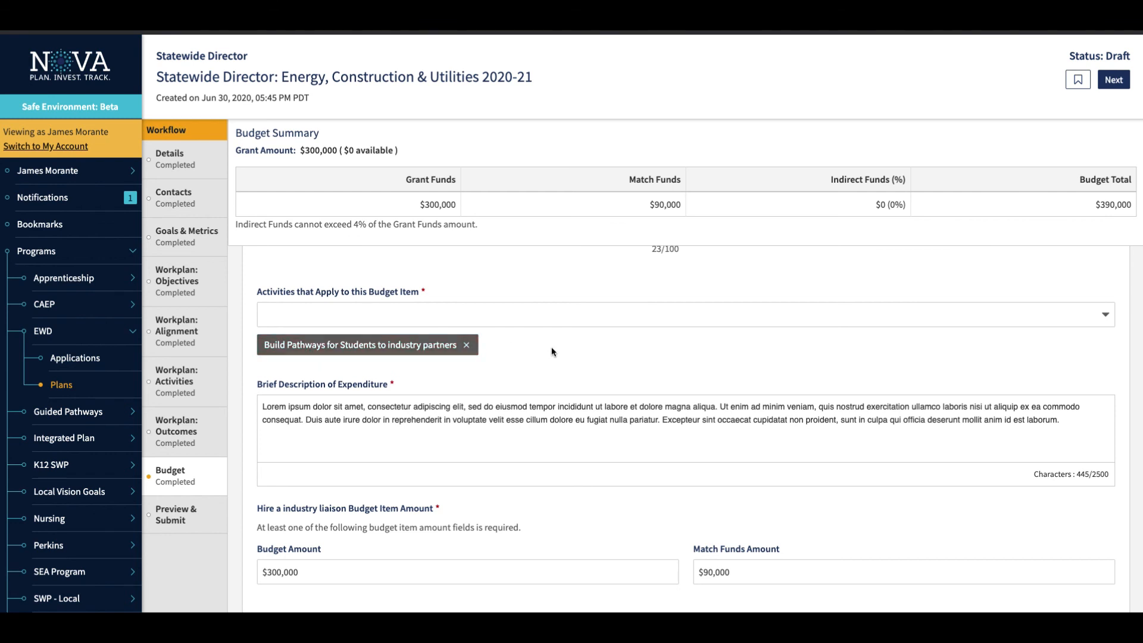
scroll(551, 352, "down", 2)
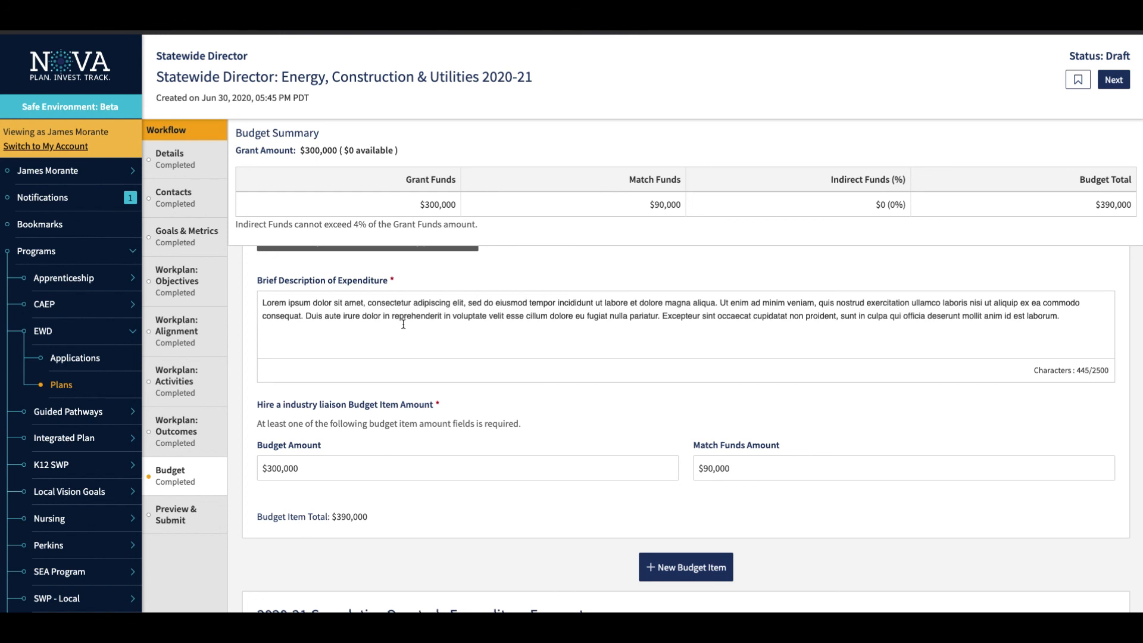
scroll(403, 324, "down", 2)
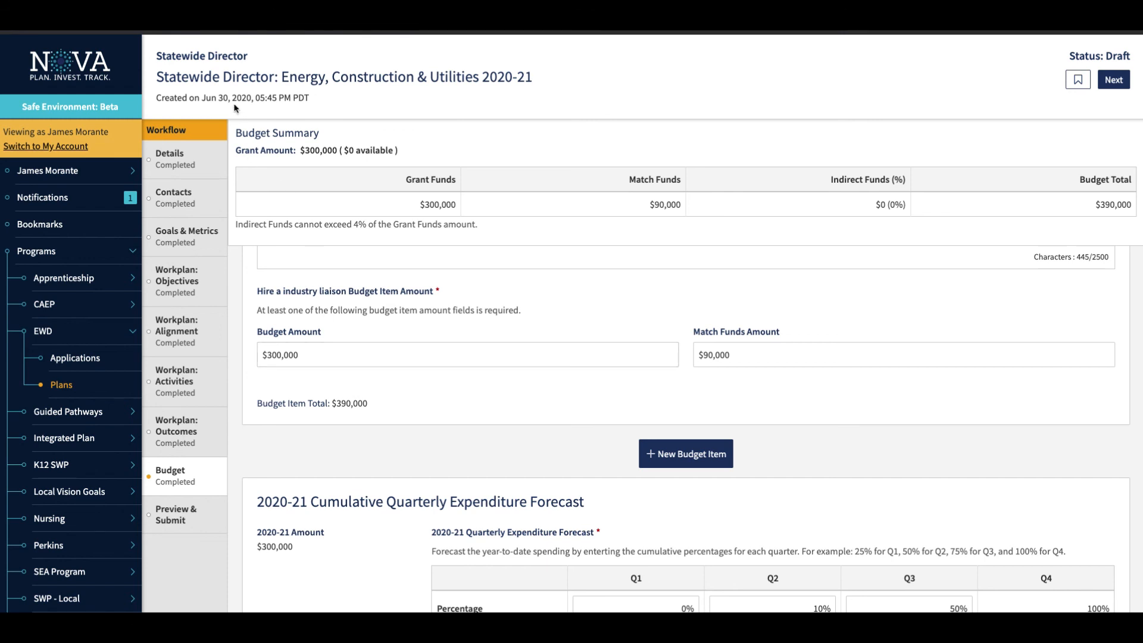
left_click(317, 357)
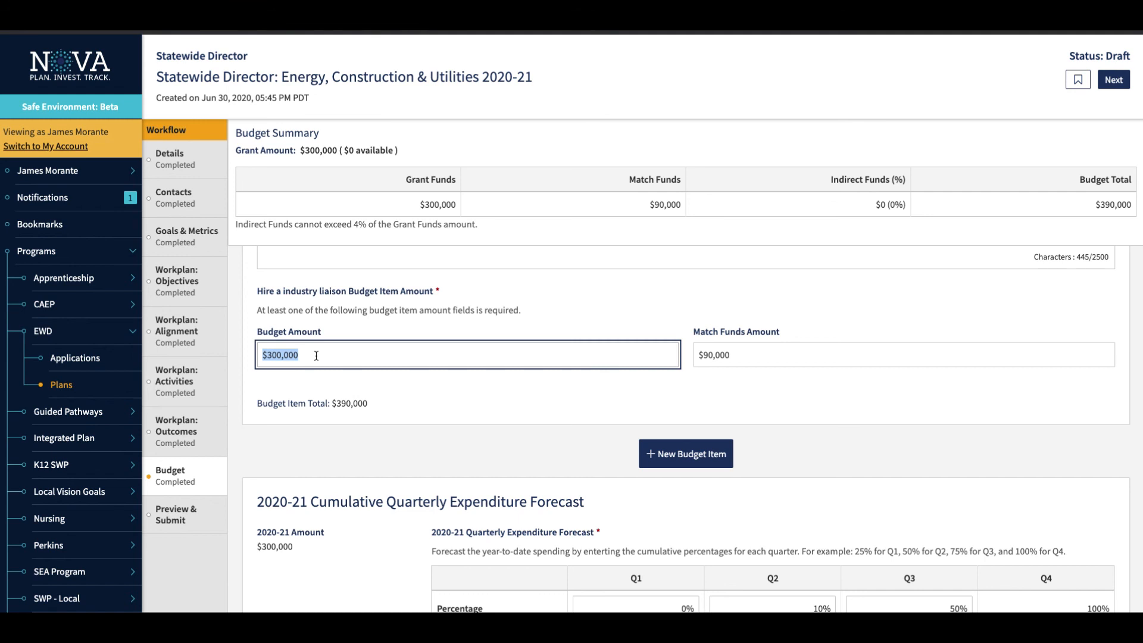
type("200000")
key("Tab")
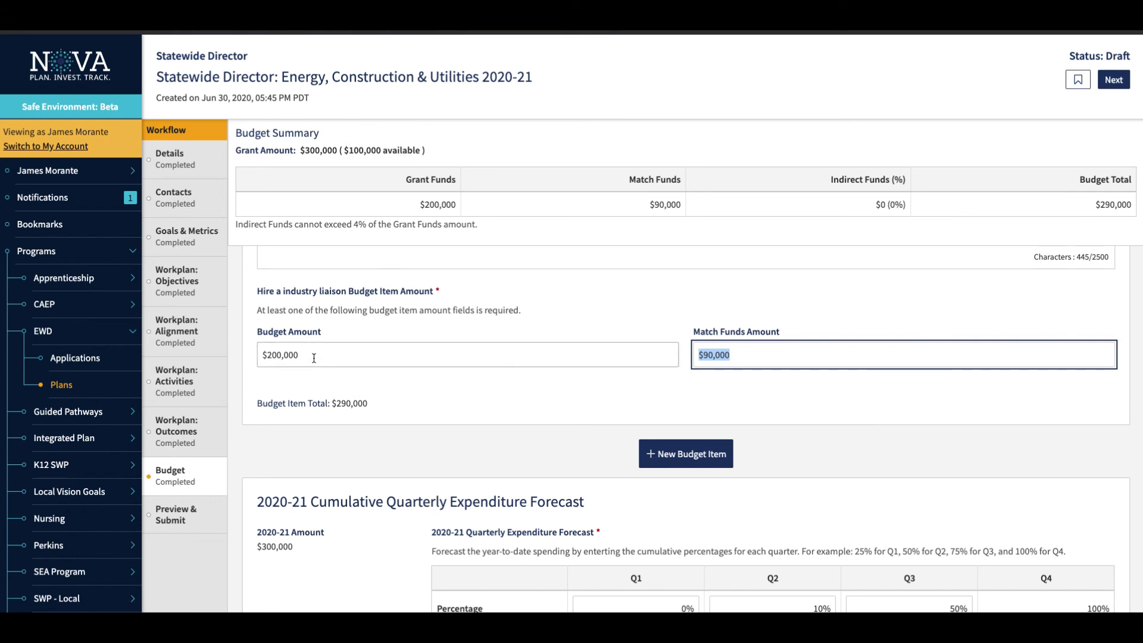
Change the Hire a industry liaison item's budget amount to $3,000,000.
left_click(281, 358)
type("3")
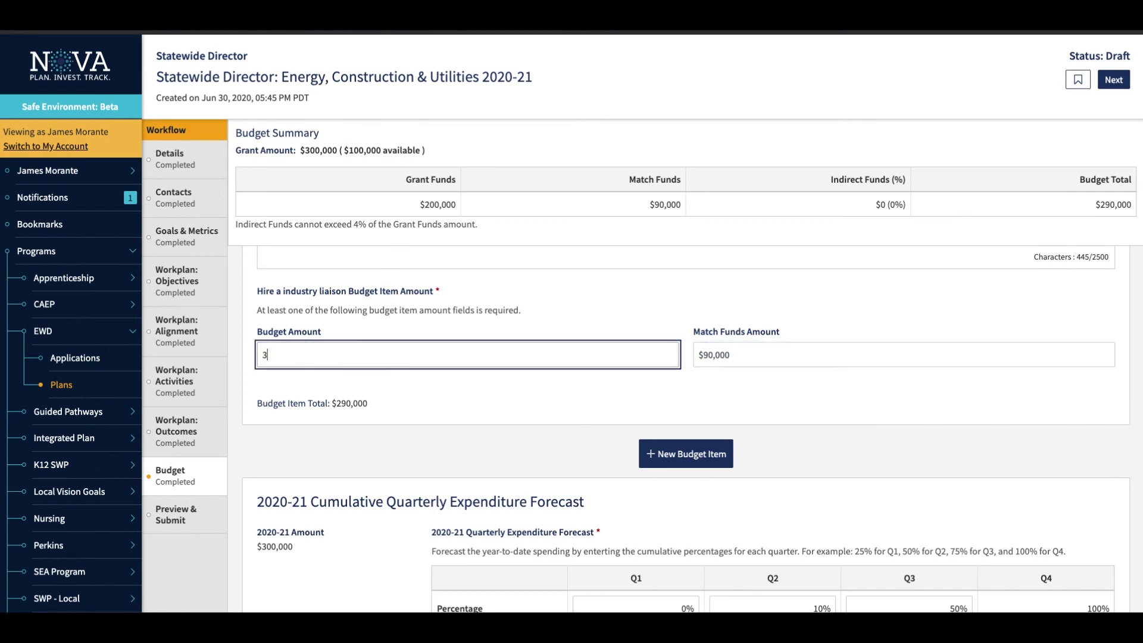
type(",000,000")
key("Tab")
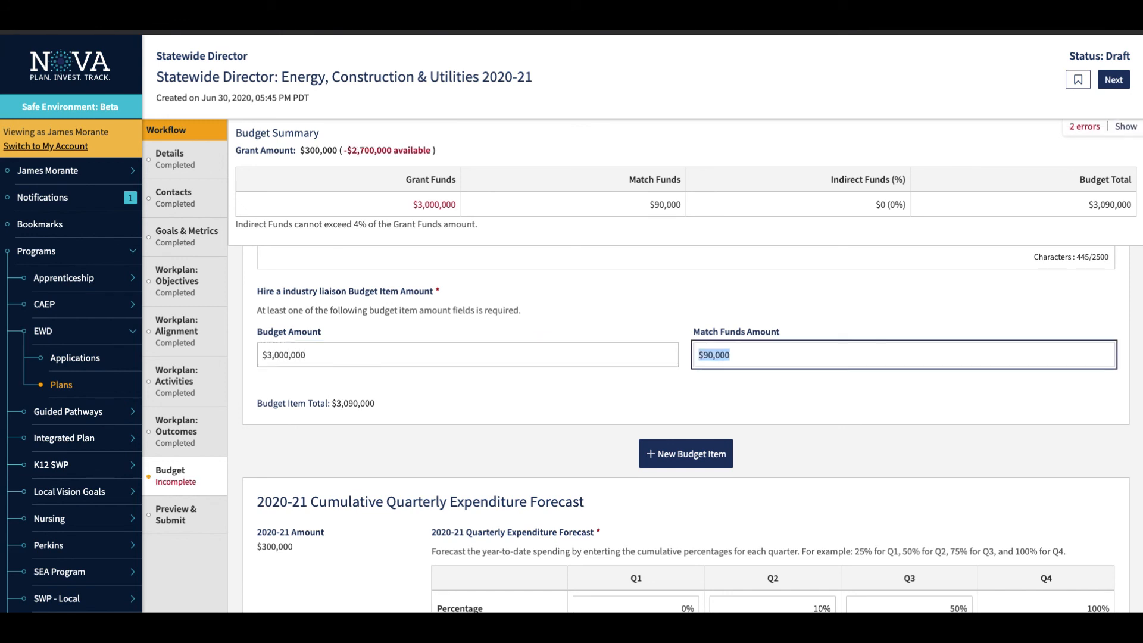
Correct the Hire a industry liaison item's budget amount to $300,000.
left_click(317, 353)
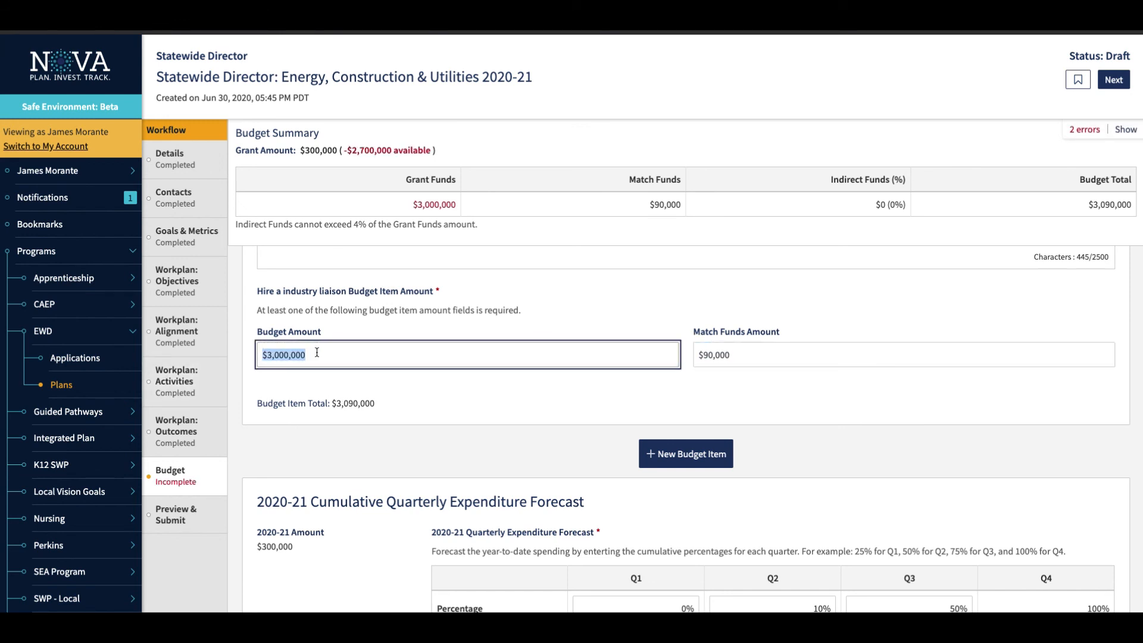
left_click(311, 352)
key("BackSpace")
key("Tab")
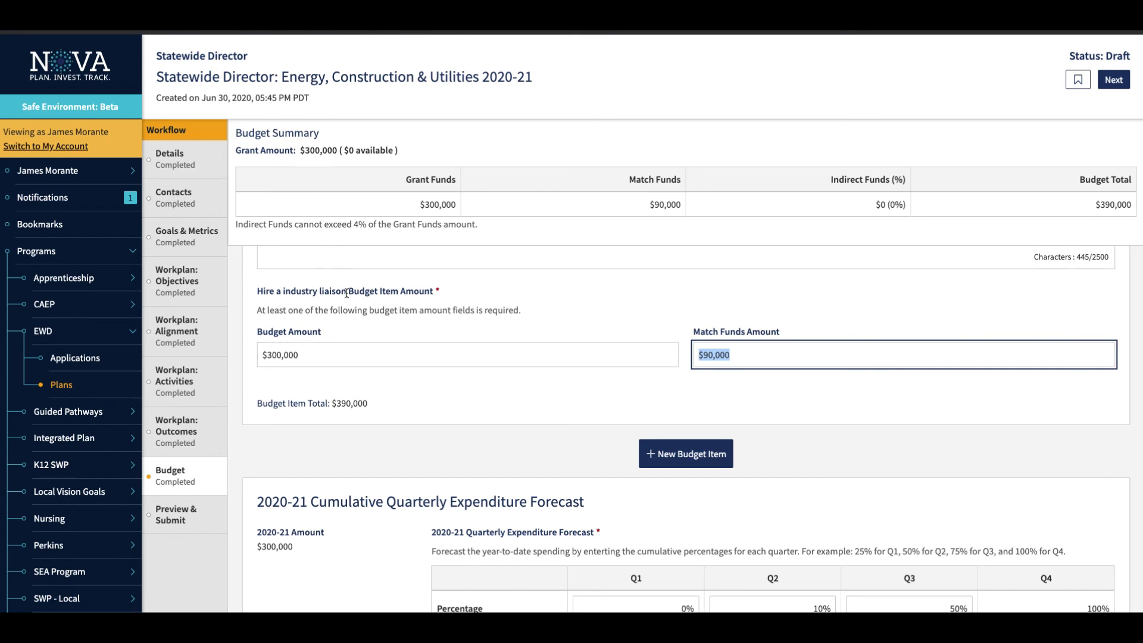
Add a blank second budget item and step through each of its required-field errors.
scroll(346, 293, "down", 3)
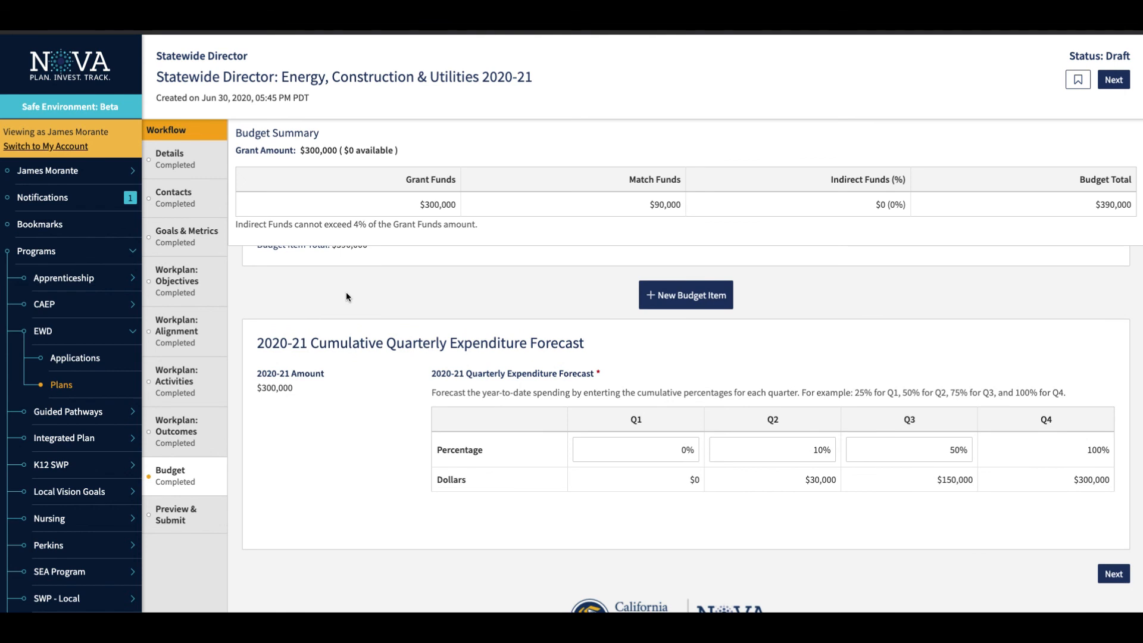
left_click(661, 296)
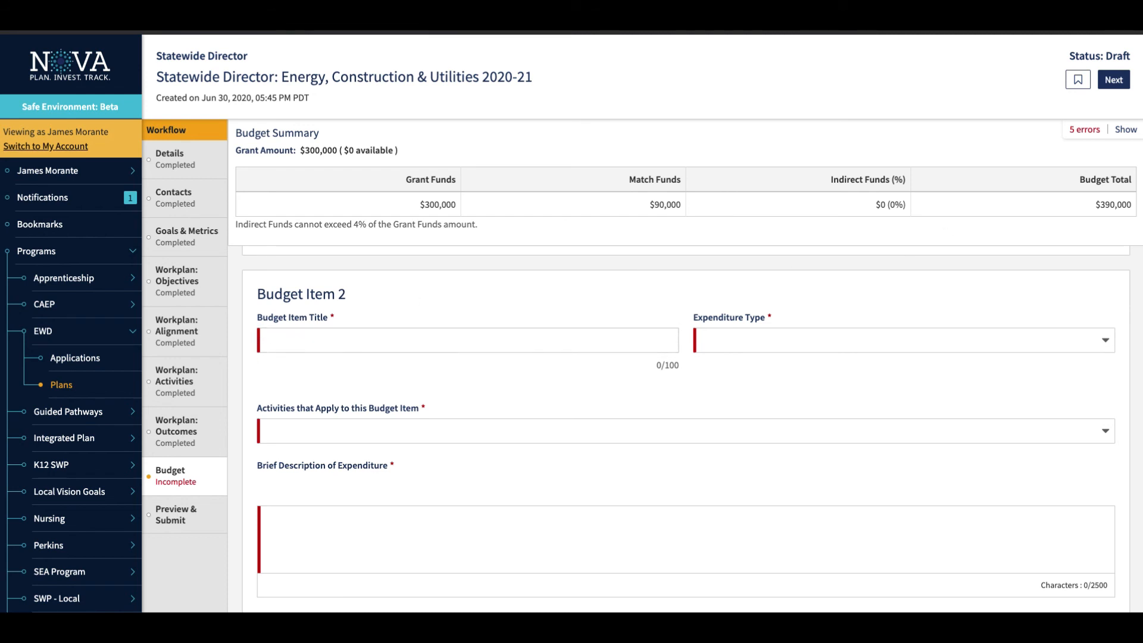
left_click(1126, 130)
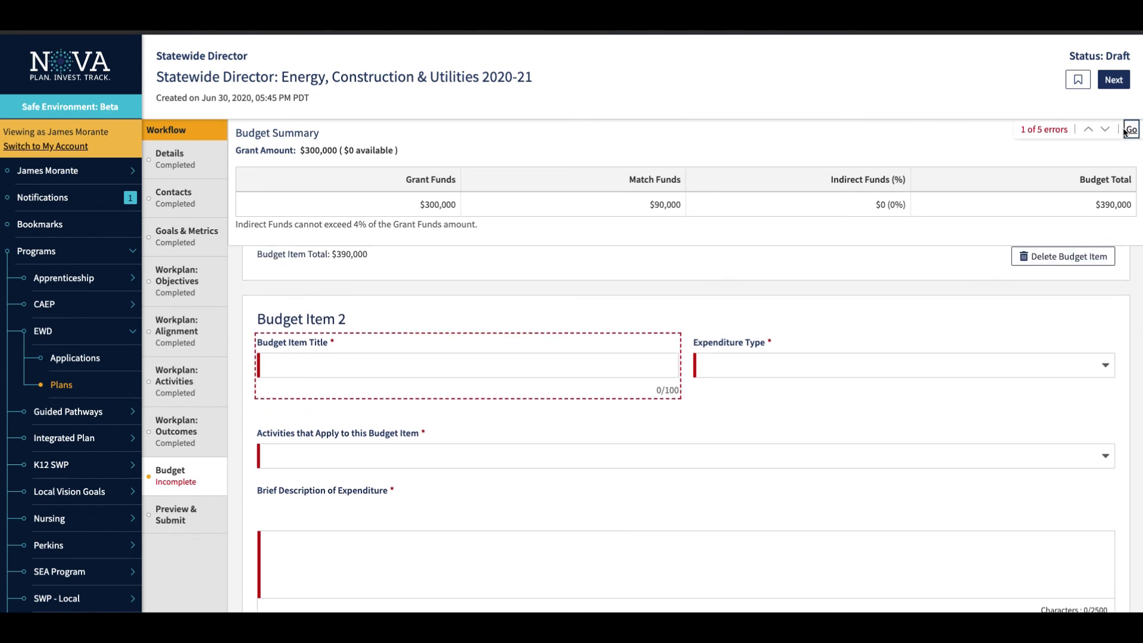
left_click(1105, 130)
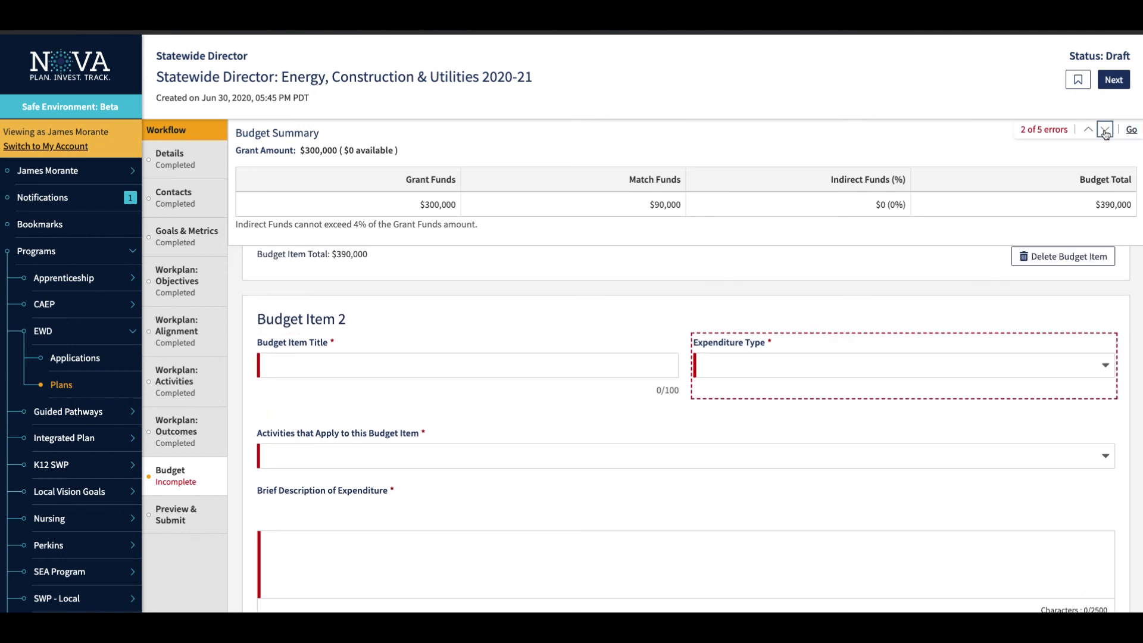
left_click(1105, 130)
left_click(1105, 130)
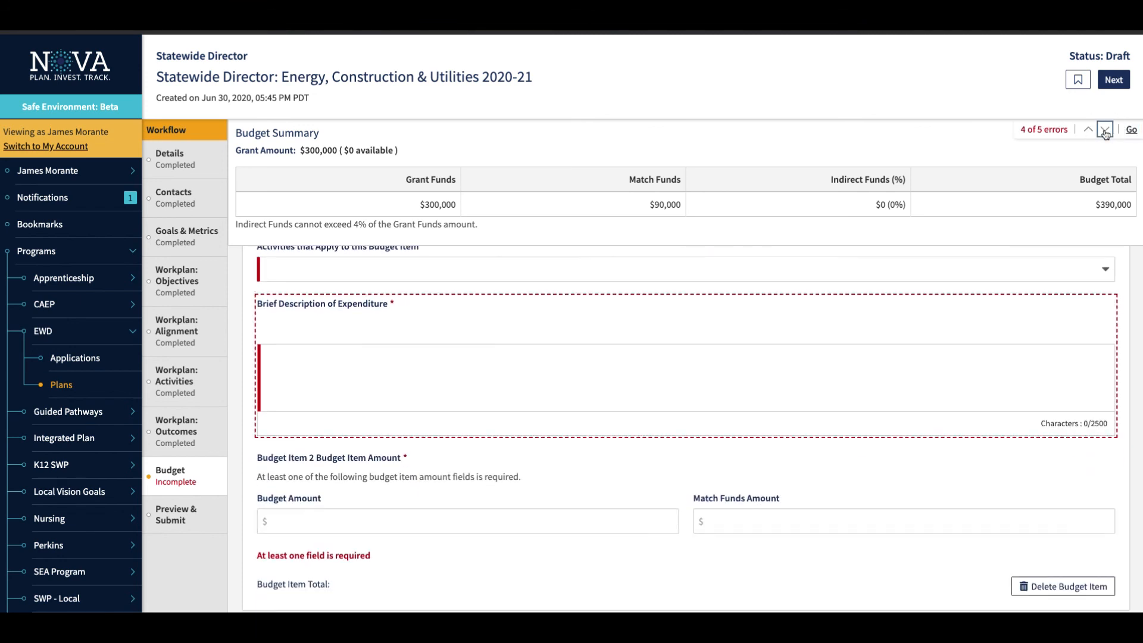
left_click(1105, 130)
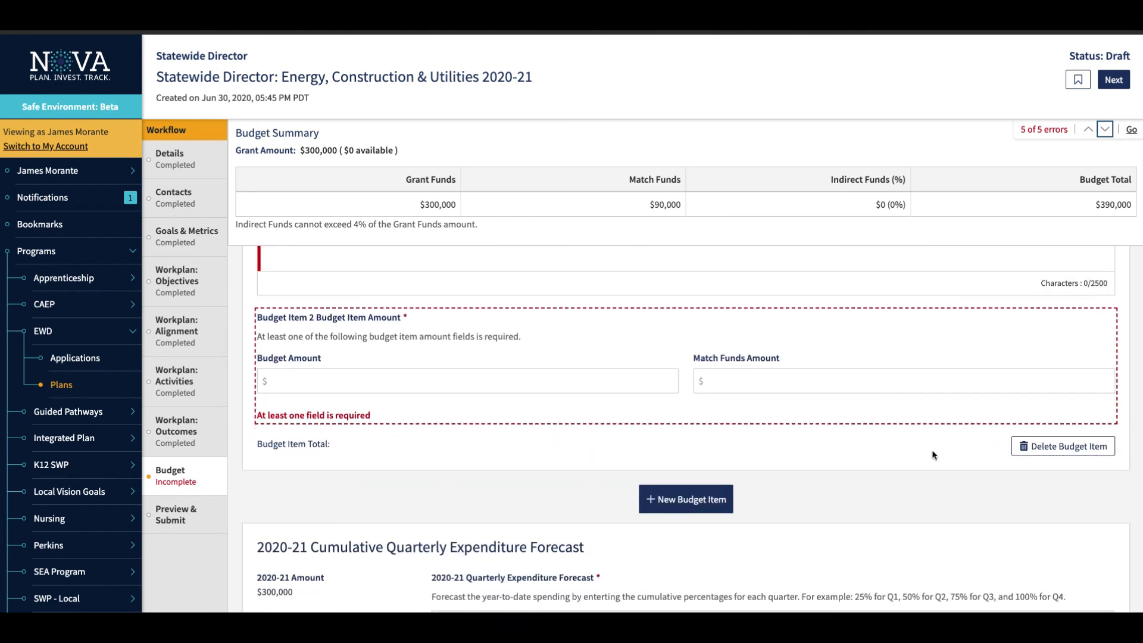
Delete the blank second budget item and confirm the deletion.
left_click(927, 481)
left_click(1062, 451)
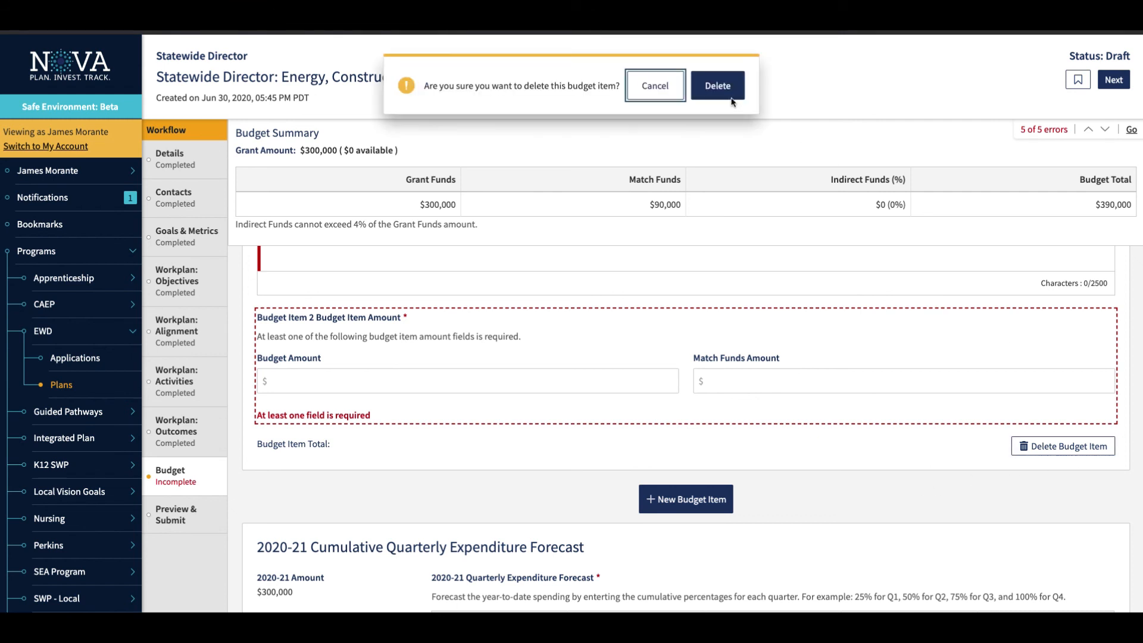
left_click(727, 94)
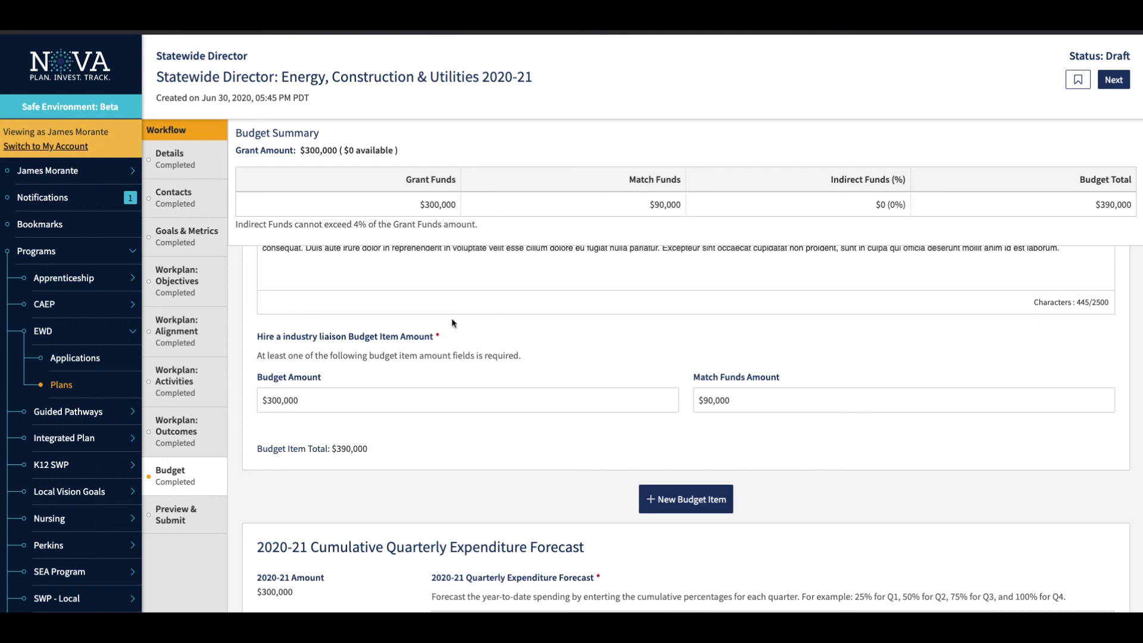
Examine the 2020-21 Cumulative Quarterly Expenditure Forecast and its quarterly percentages alongside the budget item amounts.
scroll(460, 334, "down", 1)
scroll(461, 334, "down", 5)
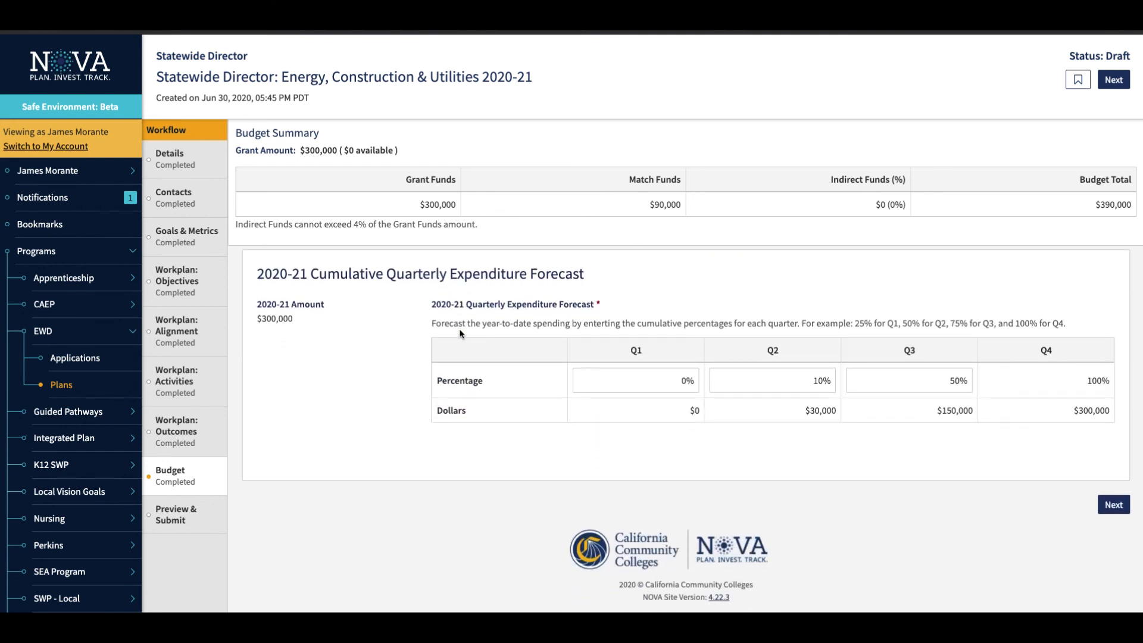
scroll(461, 334, "up", 8)
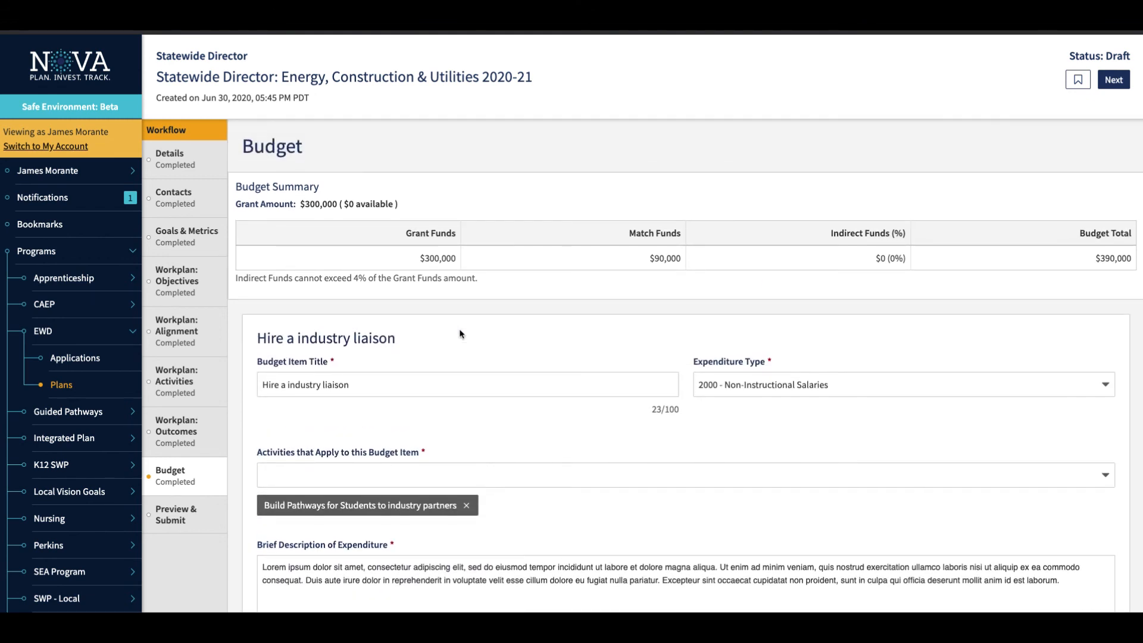
scroll(460, 334, "down", 8)
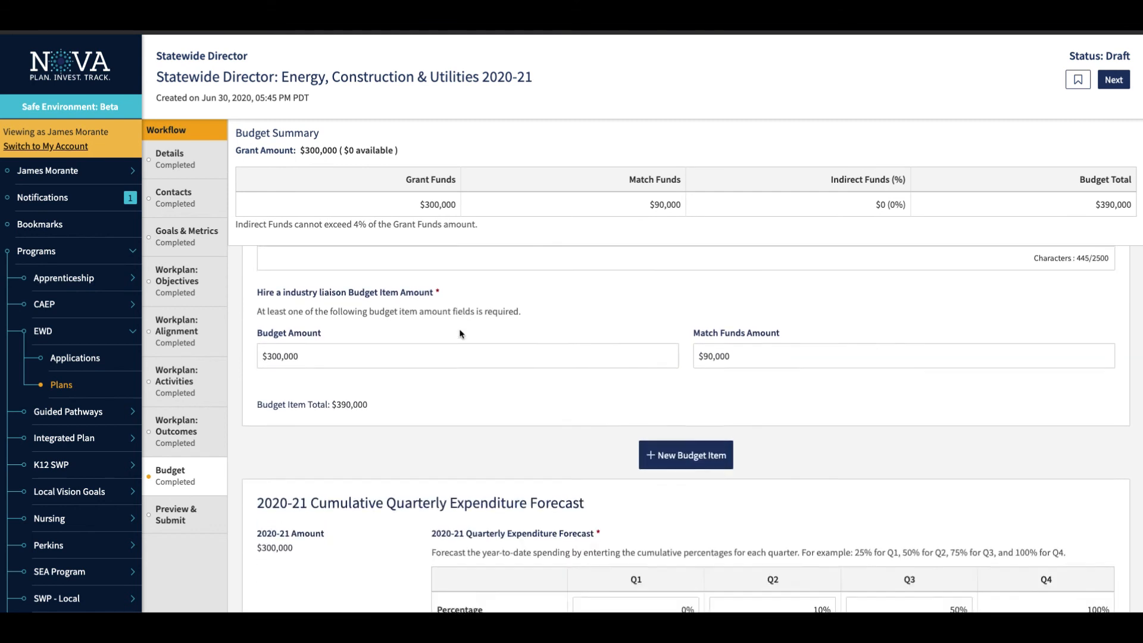
left_click(586, 402)
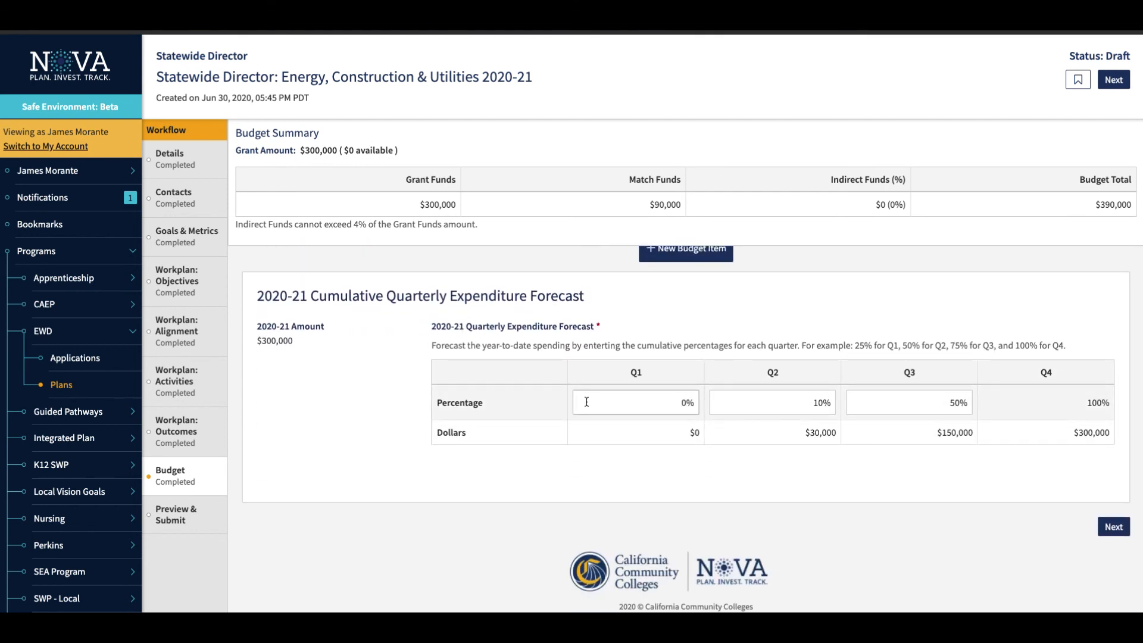
left_click(783, 401)
scroll(316, 414, "up", 1)
scroll(316, 420, "up", 1)
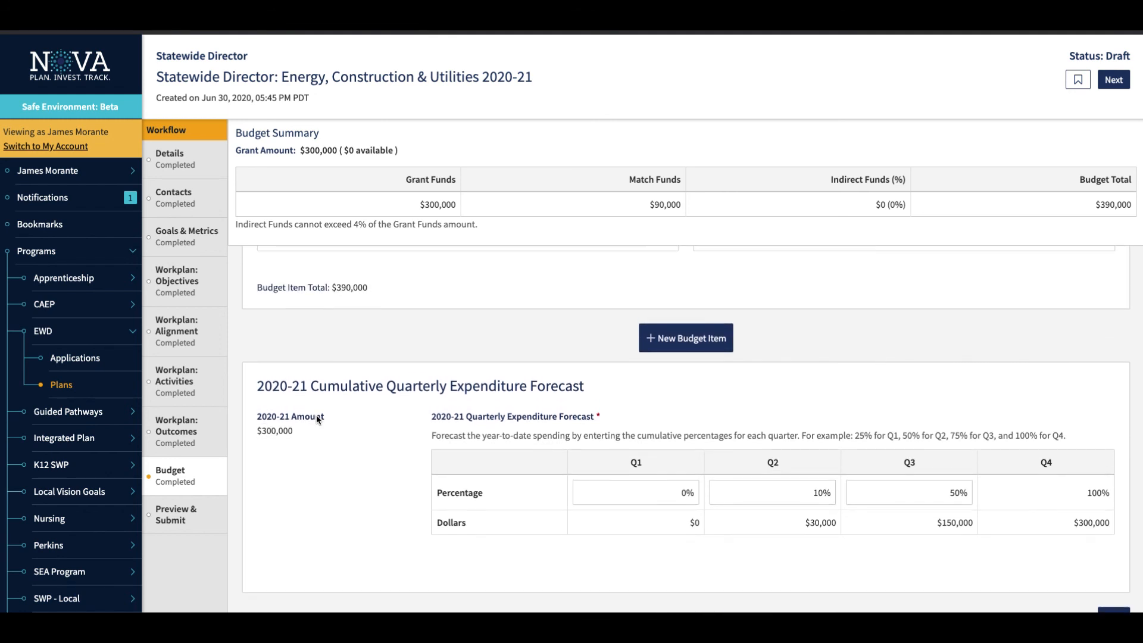
scroll(316, 419, "down", 2)
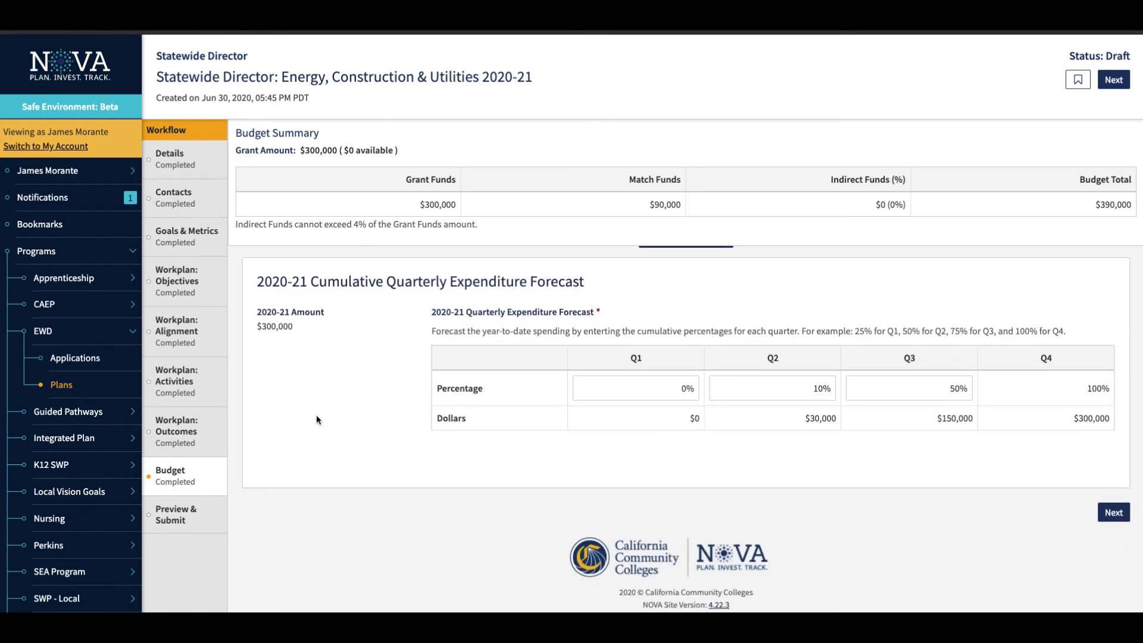
Look over the plan's details, contacts and workplan objectives in Preview & Submit and bookmark the plan.
scroll(318, 420, "down", 1)
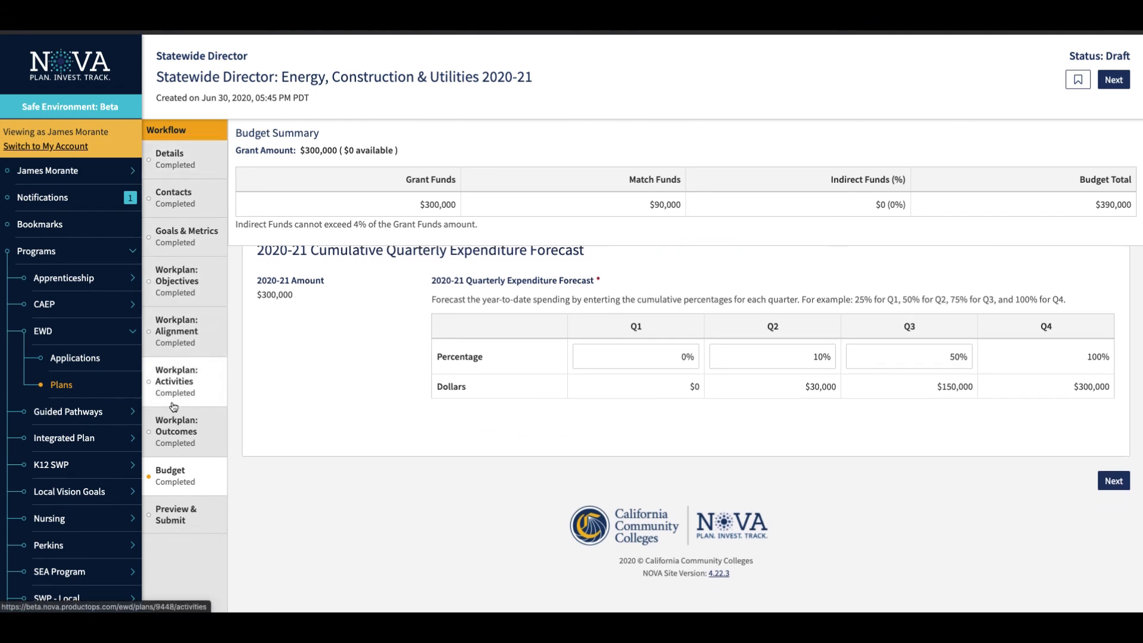
left_click(171, 516)
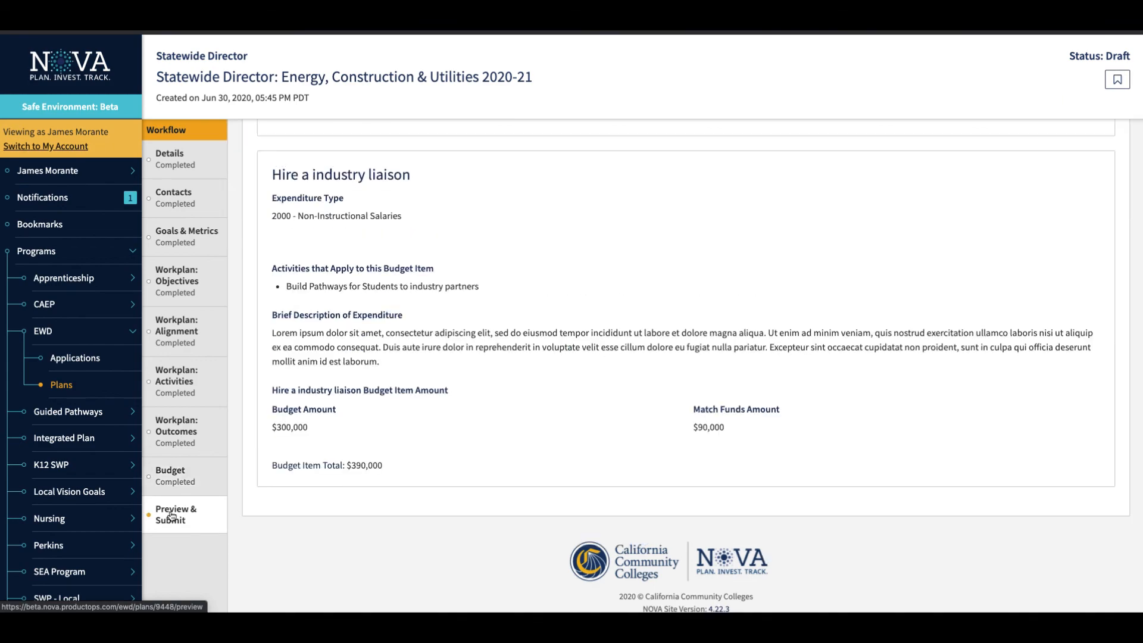
scroll(430, 409, "down", 8)
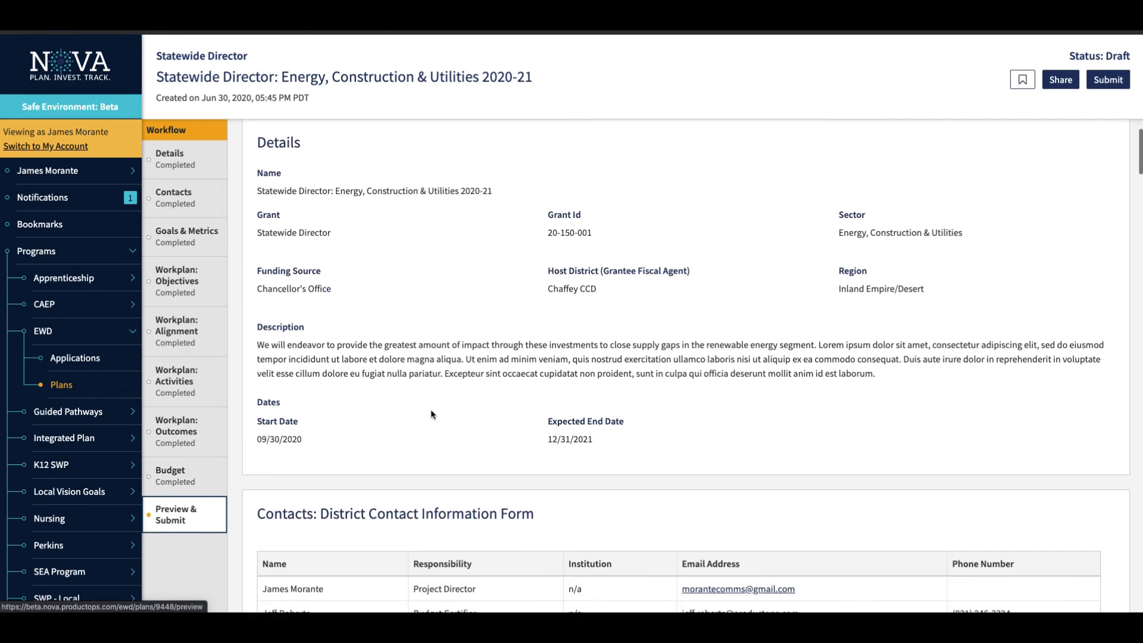
scroll(430, 409, "down", 10)
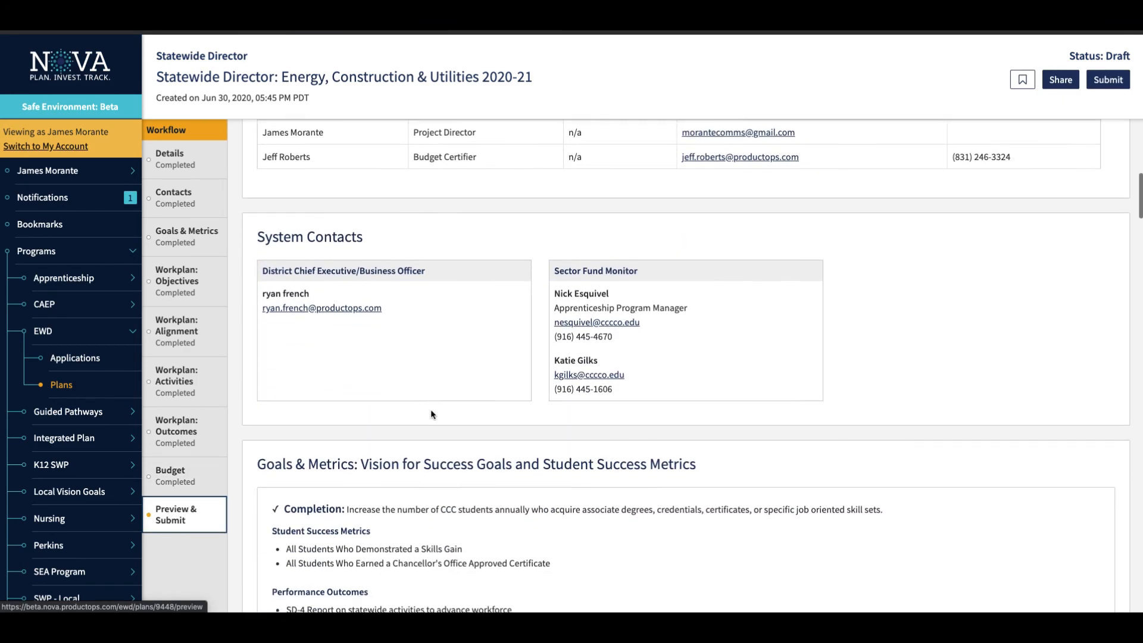
scroll(430, 409, "down", 5)
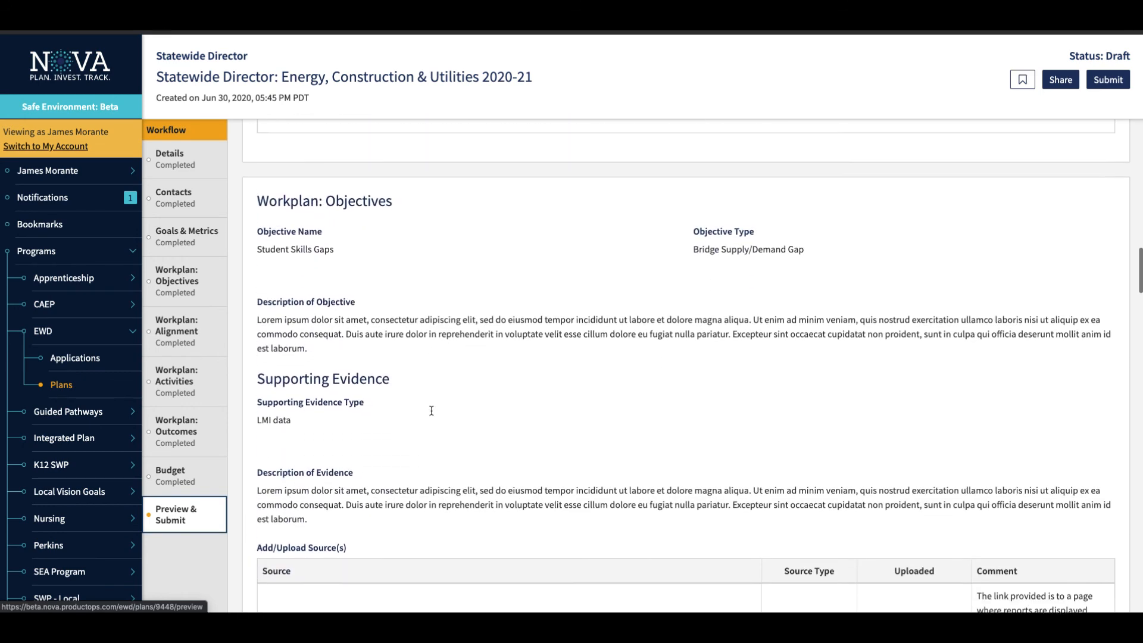
scroll(431, 409, "up", 17)
scroll(431, 409, "up", 4)
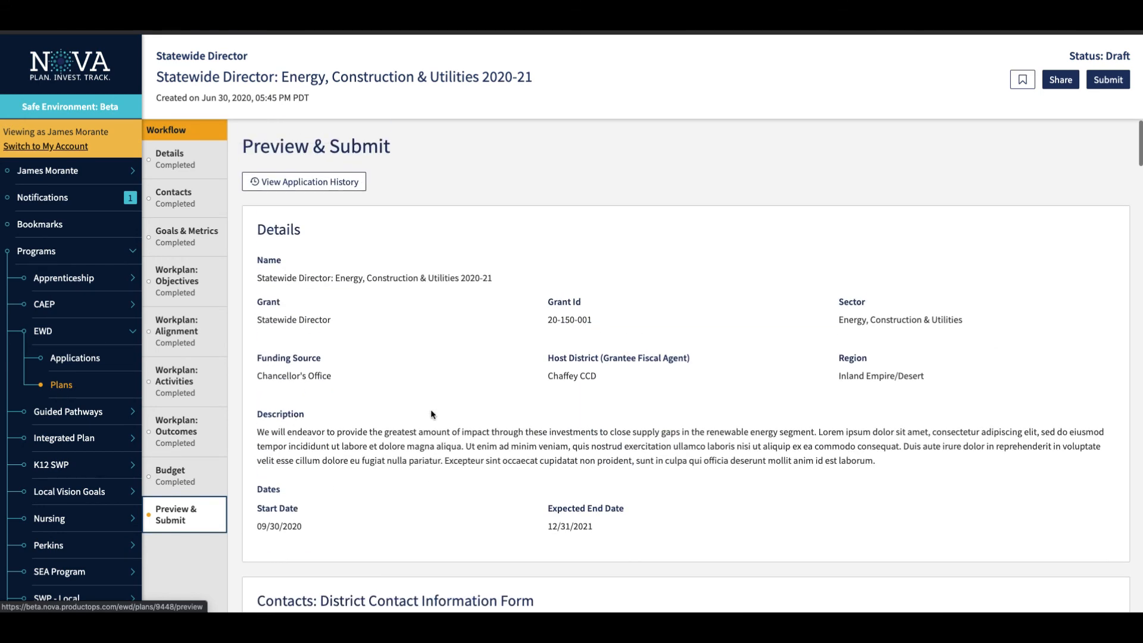
left_click(1024, 81)
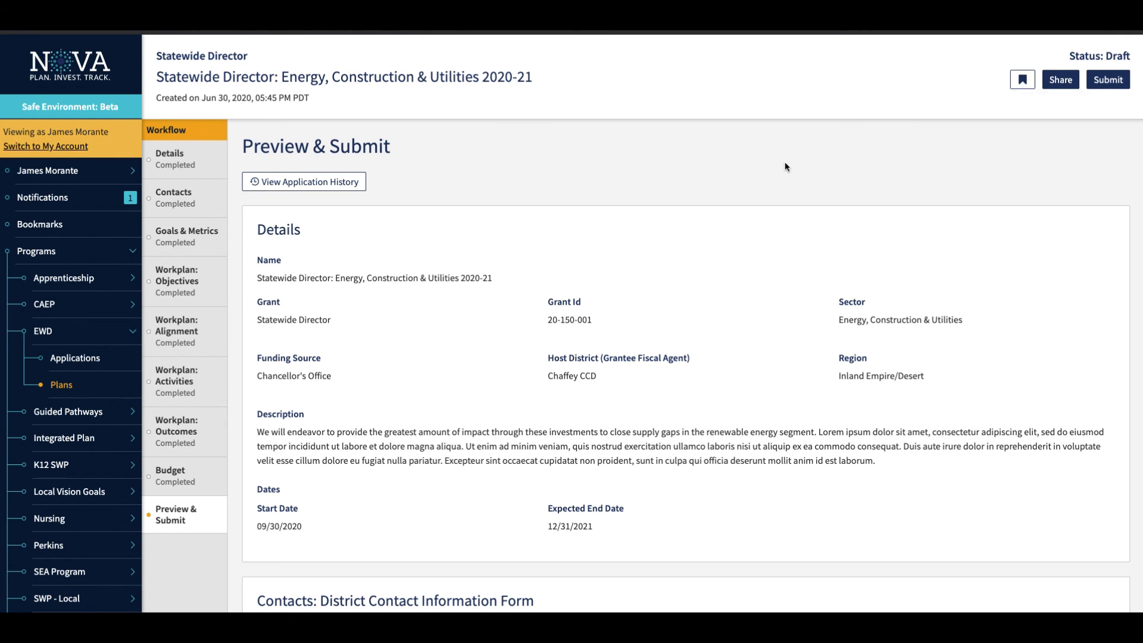
Share the plan with a recipient found by name, including the comment "have a look.".
left_click(1059, 83)
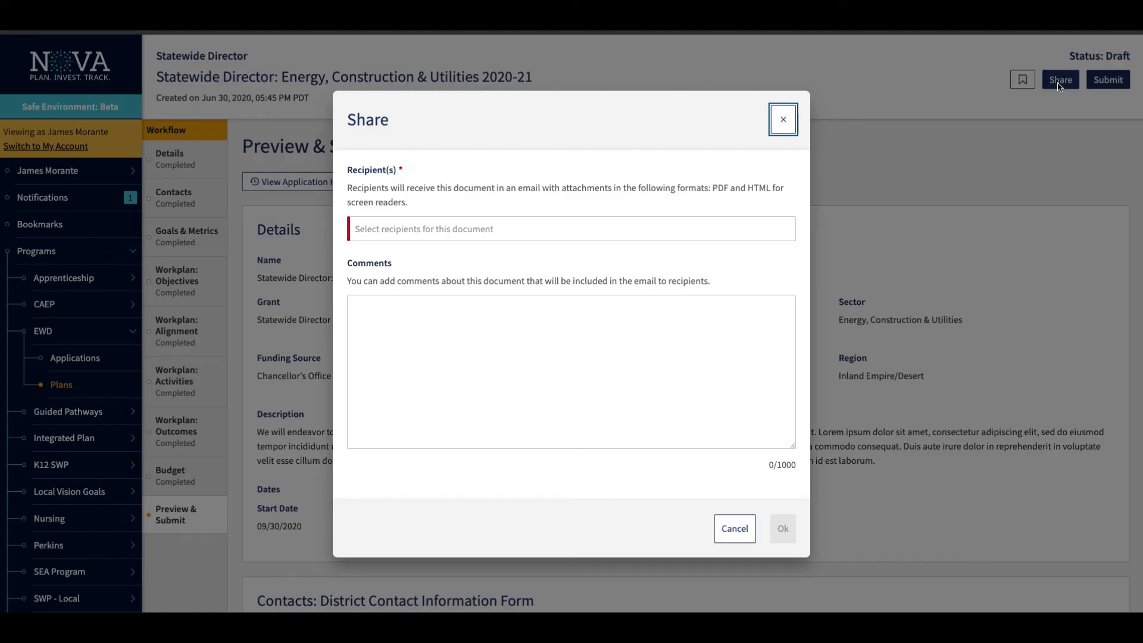
left_click(626, 221)
type("ryan")
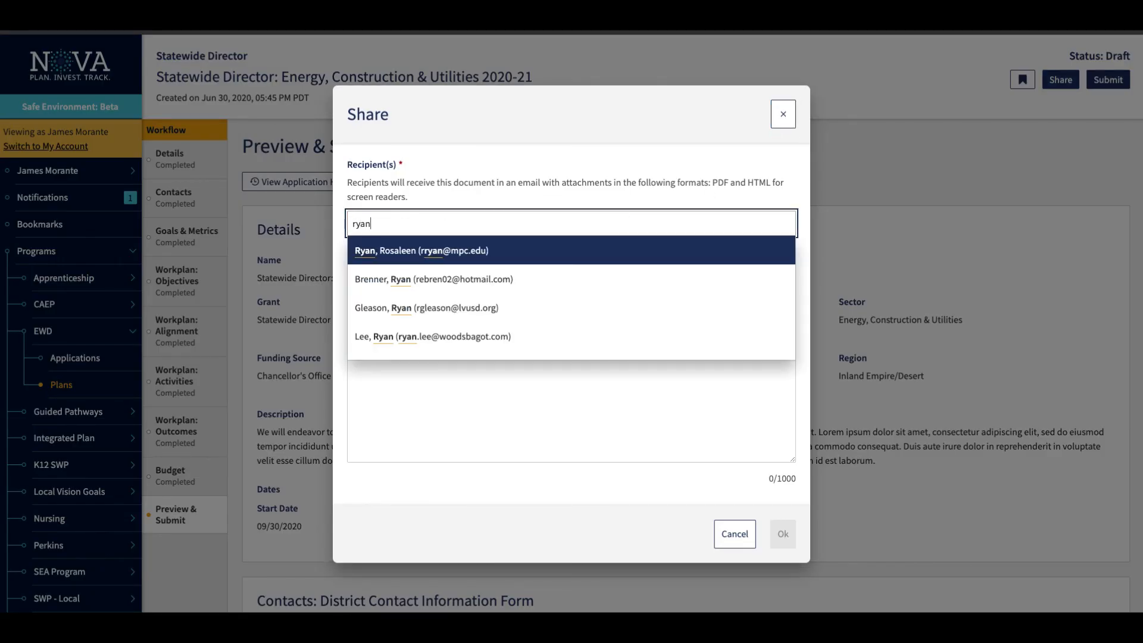
key("Return")
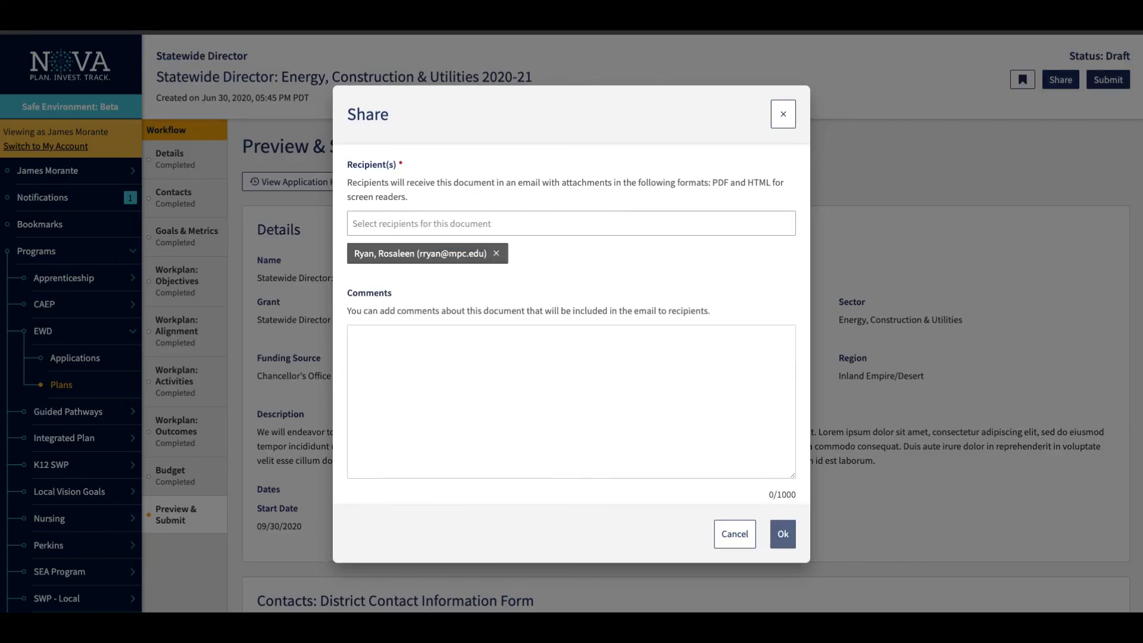
left_click(596, 370)
type("ha")
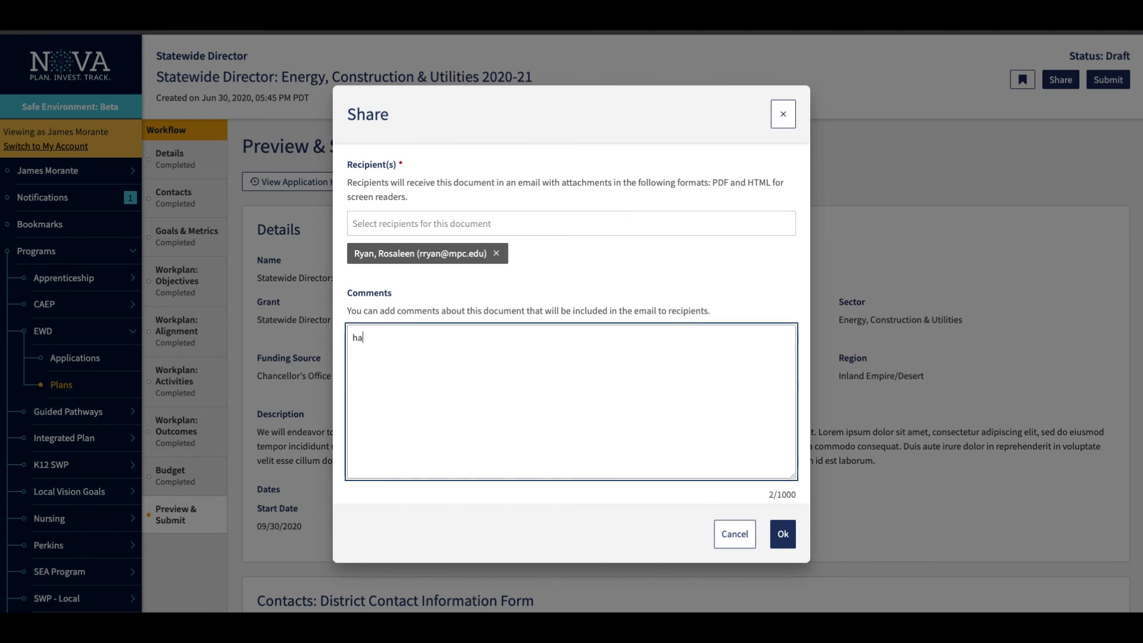
type("ve a look.")
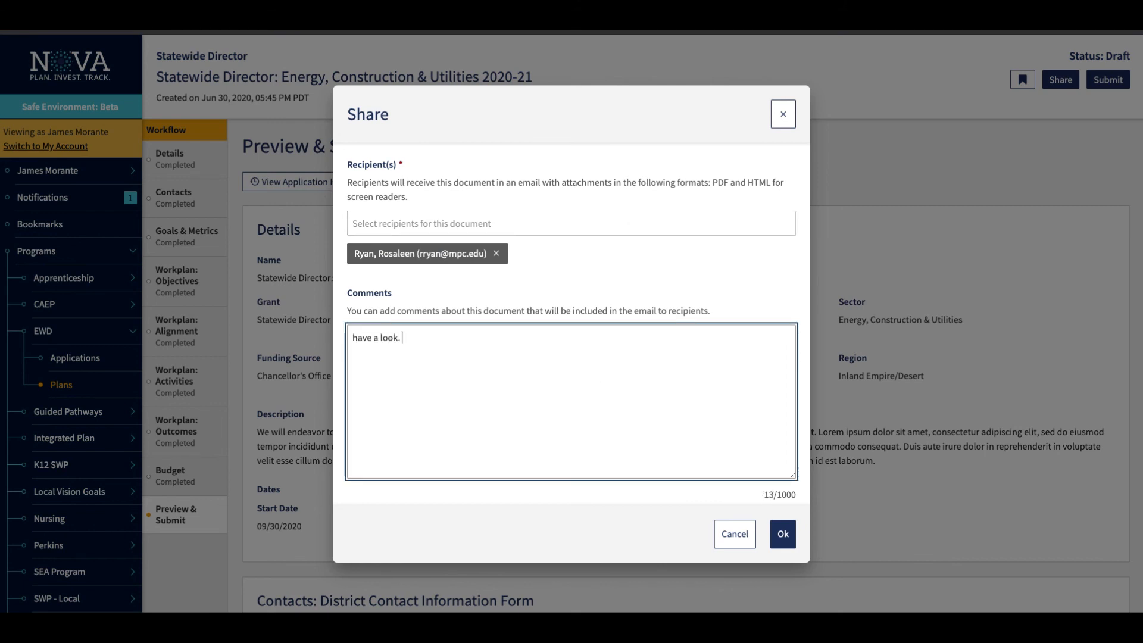
left_click(783, 534)
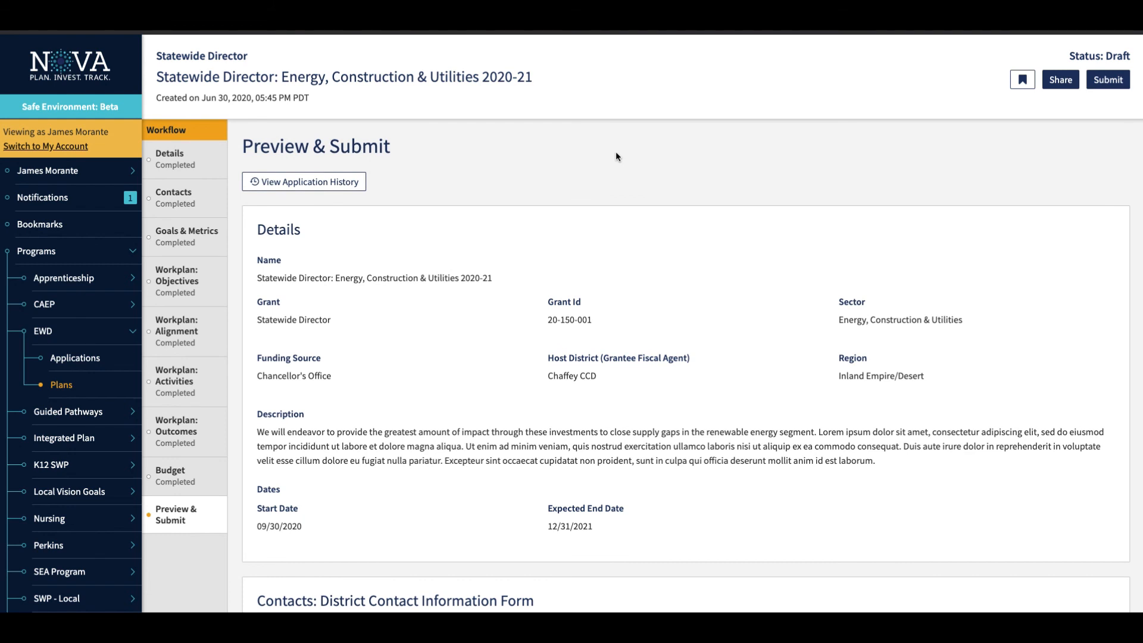
Submit the EWD plan for review from the preview and confirm the submission.
scroll(616, 156, "down", 3)
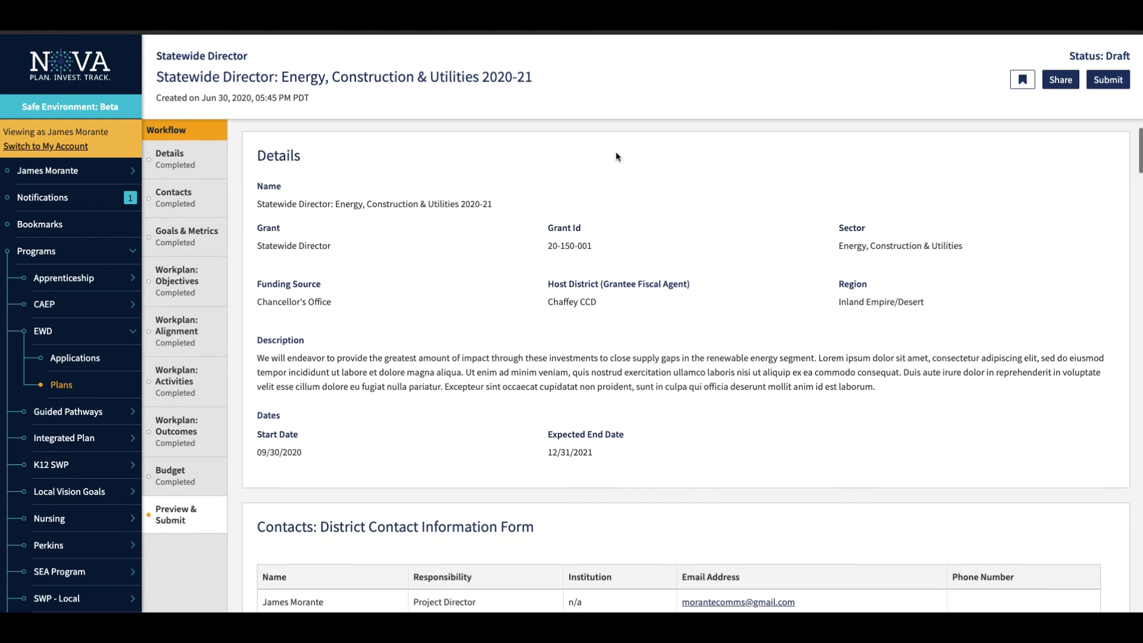
scroll(584, 430, "down", 3)
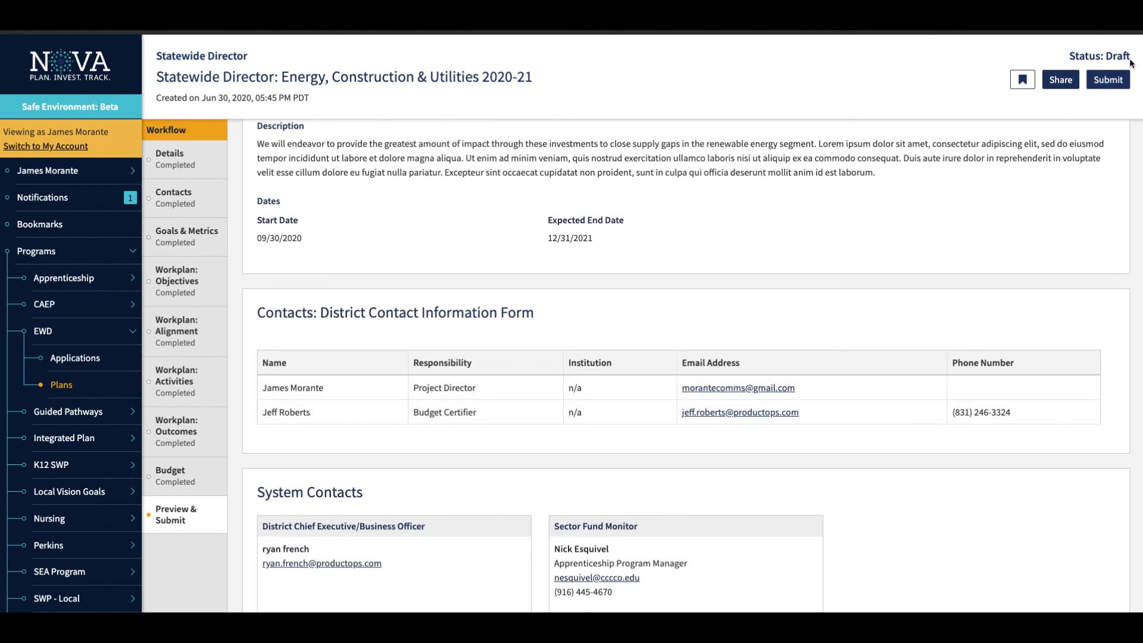
left_click(1115, 83)
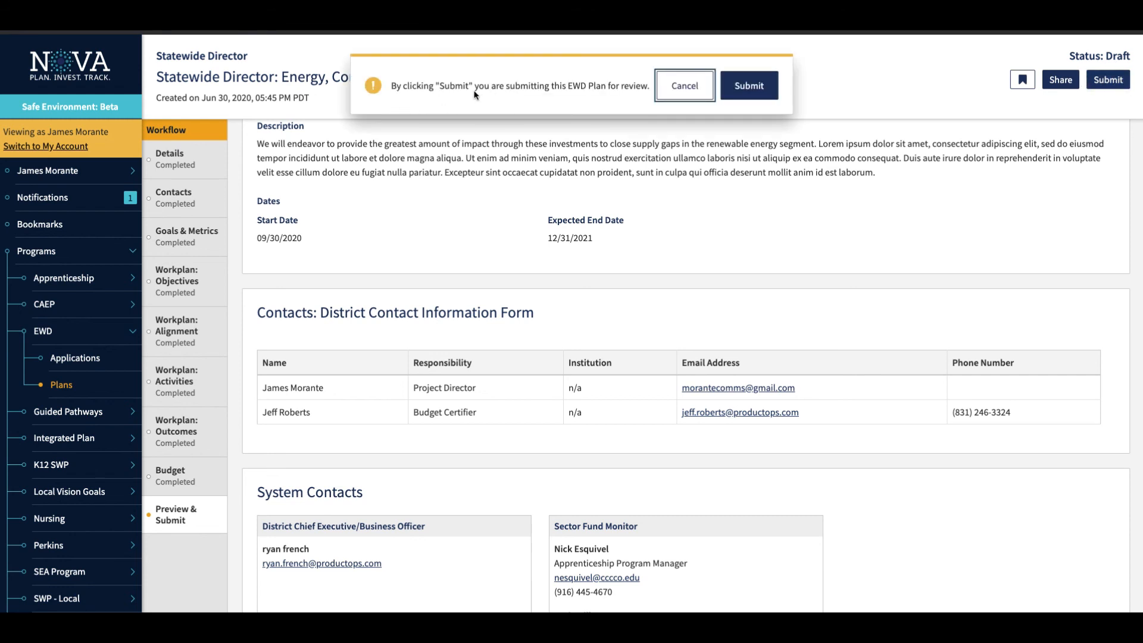
left_click(748, 87)
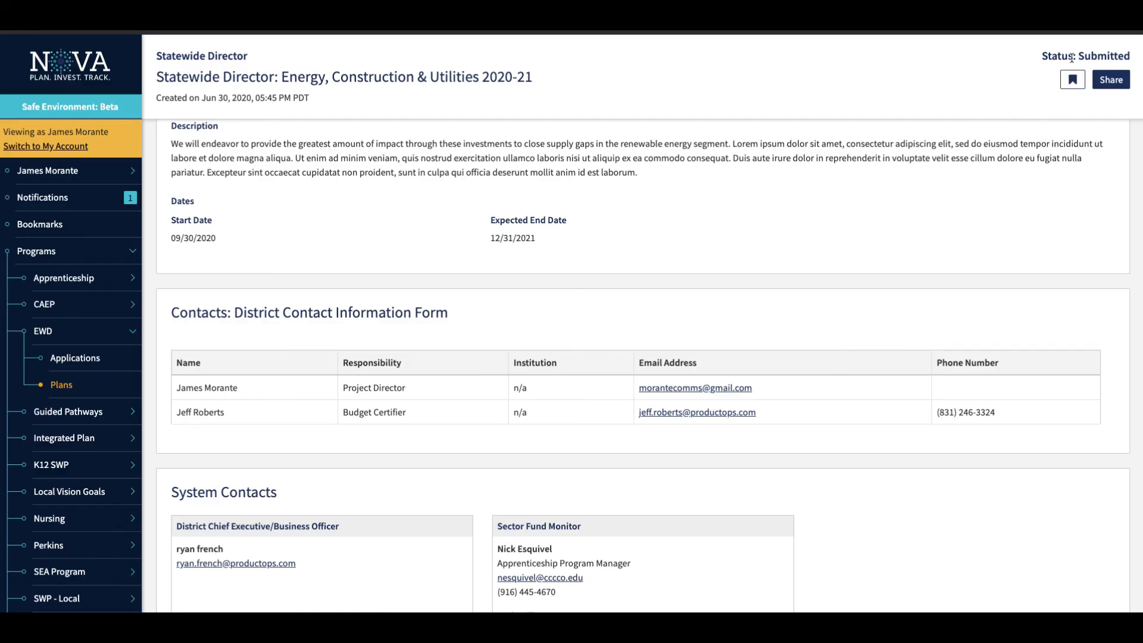
Review the submitted plan's details, contacts, and Goals & Metrics sections.
scroll(541, 423, "down", 1)
scroll(540, 428, "down", 2)
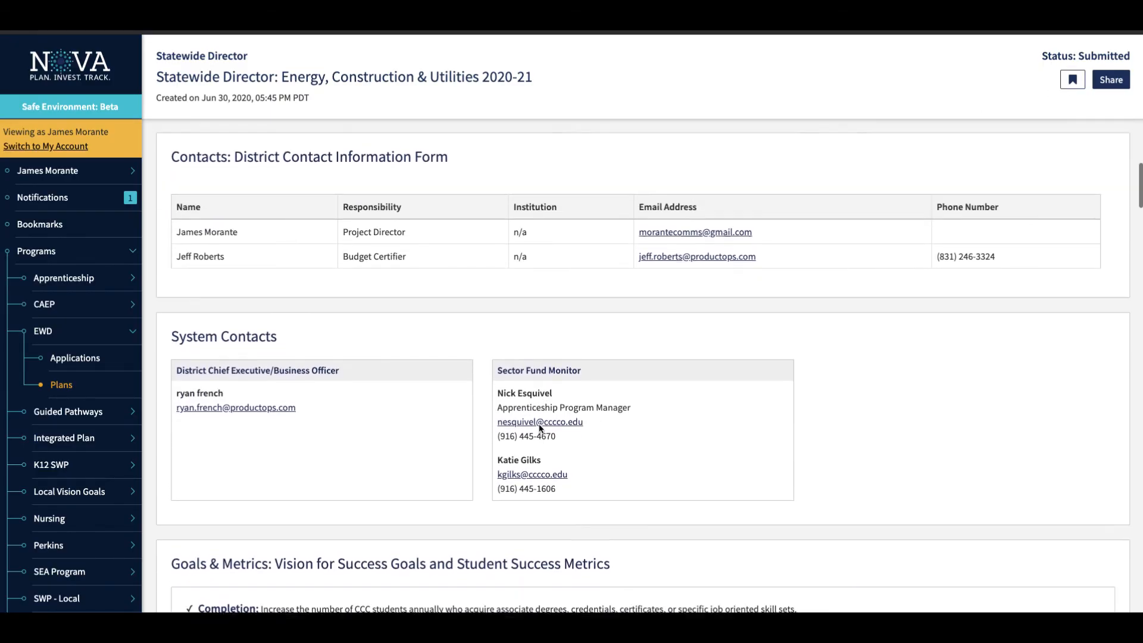
scroll(539, 387, "up", 8)
scroll(536, 347, "down", 3)
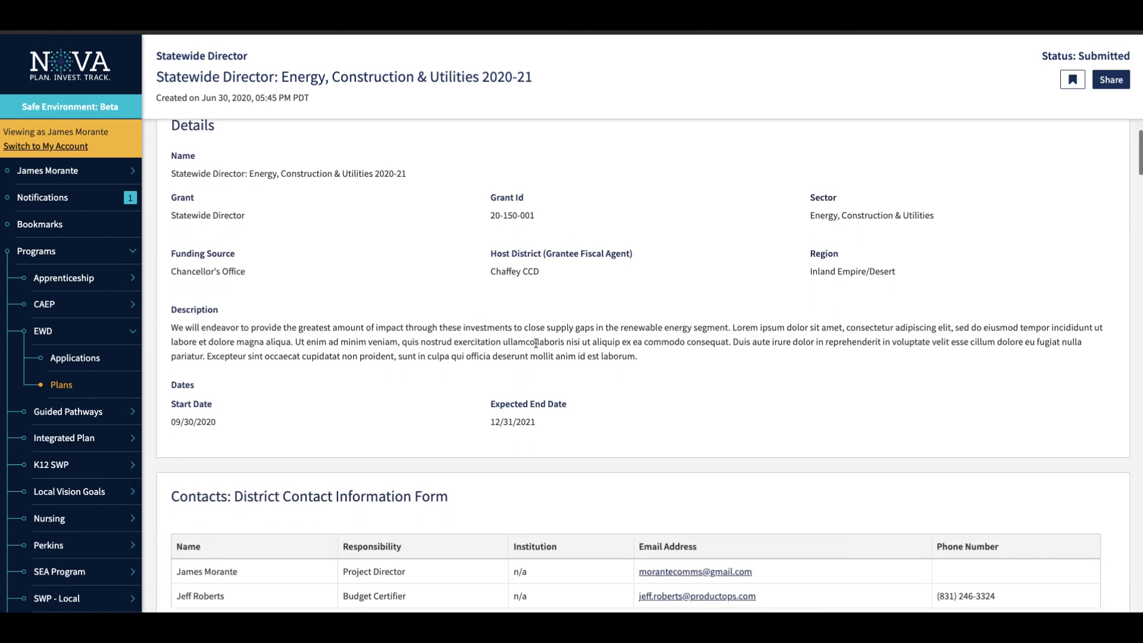
scroll(536, 342, "down", 10)
scroll(536, 327, "down", 2)
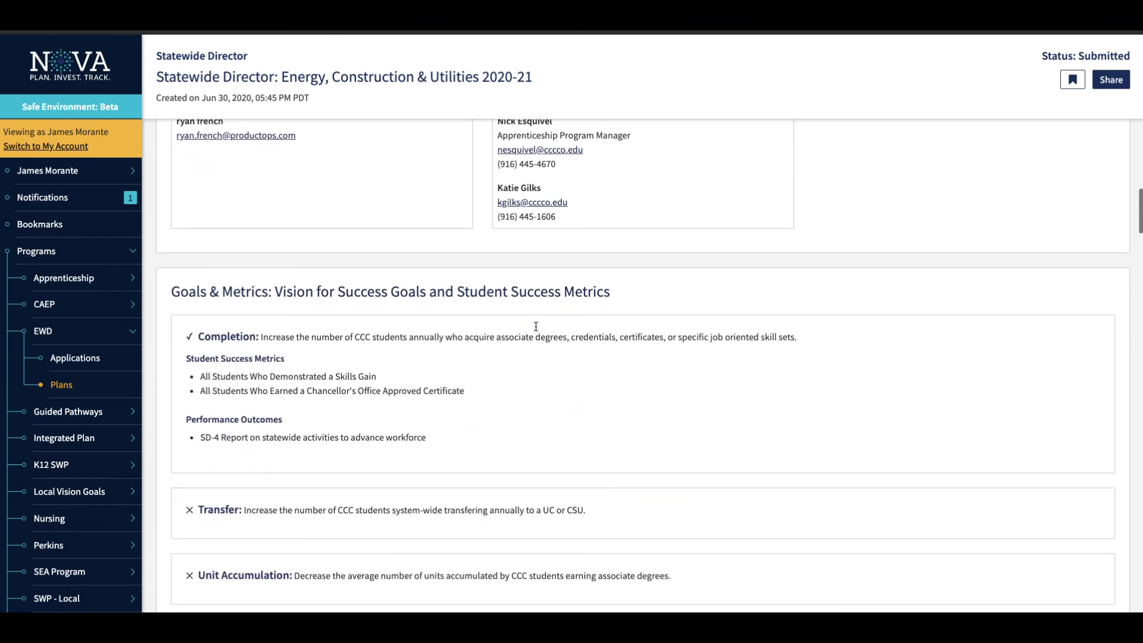